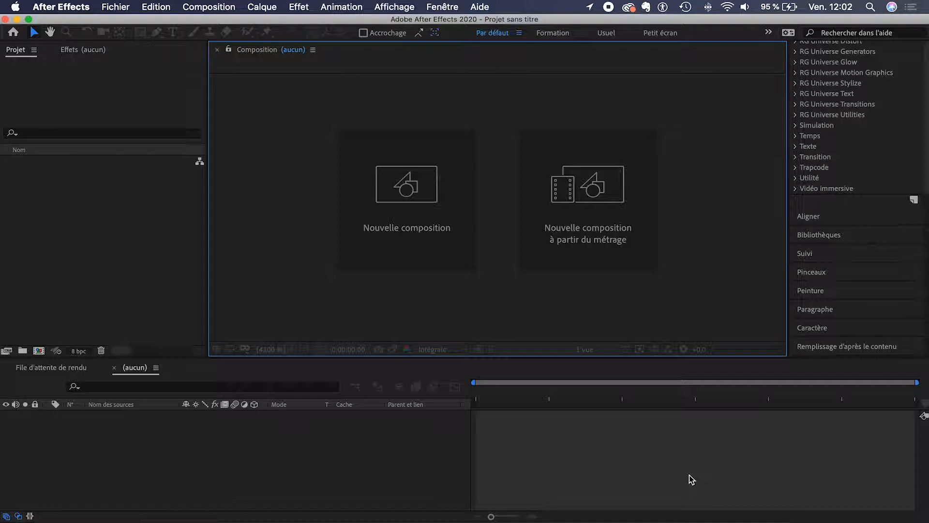
Step: Create Composition 1 from the HDTV 1080 25 preset: 1920×1080, 25 fps, 0:00:10:00 long
click(406, 212)
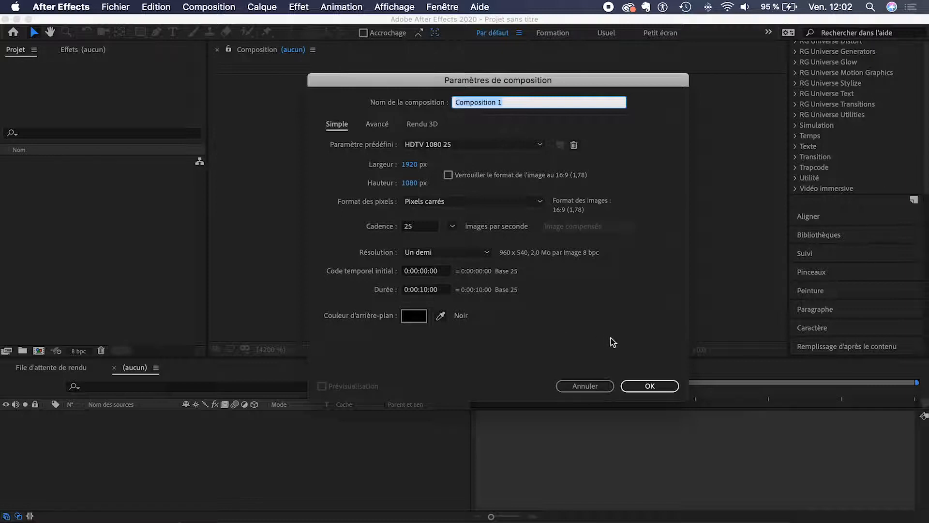
click(650, 386)
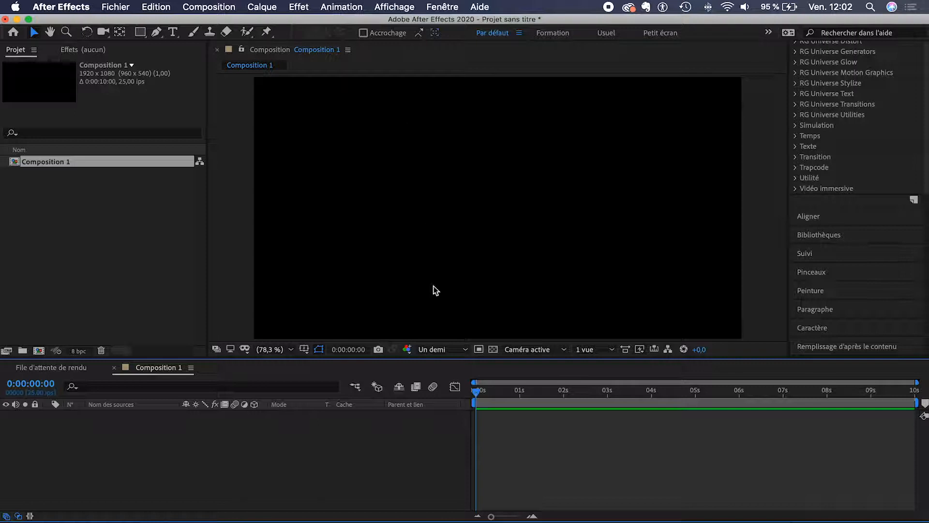
Step: Lower the divider between the Composition panel and Timeline so the viewer gets larger
drag(451, 358, 449, 384)
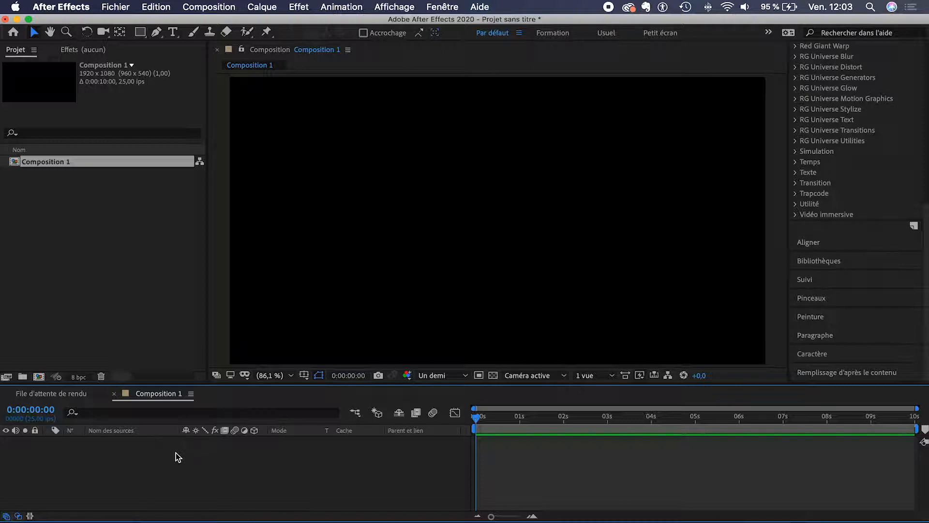
click(137, 36)
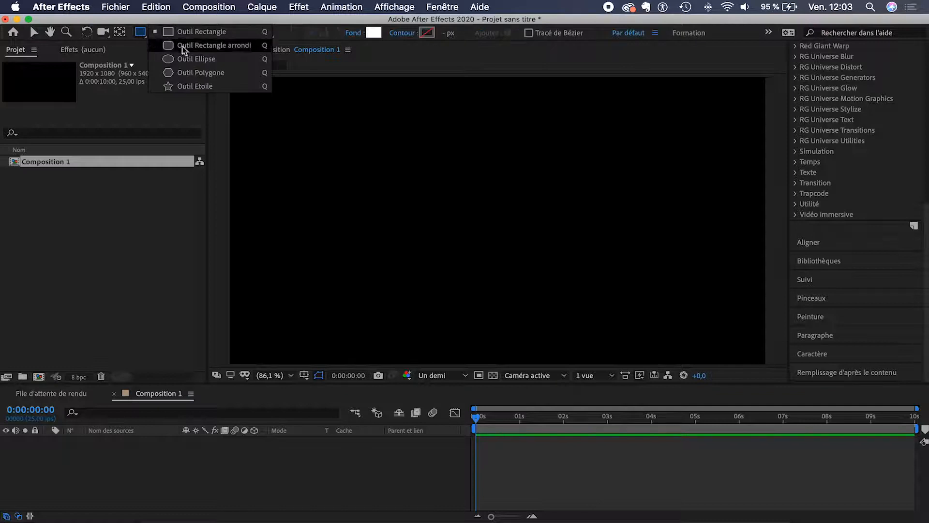
Step: Draw a circle shape layer with the Ellipse tool near the middle of the frame
click(188, 60)
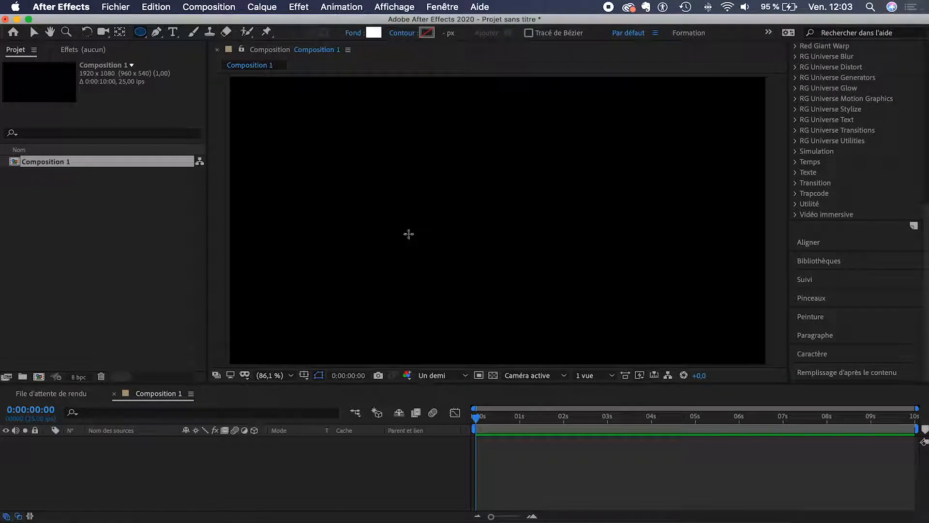
drag(467, 203, 529, 235)
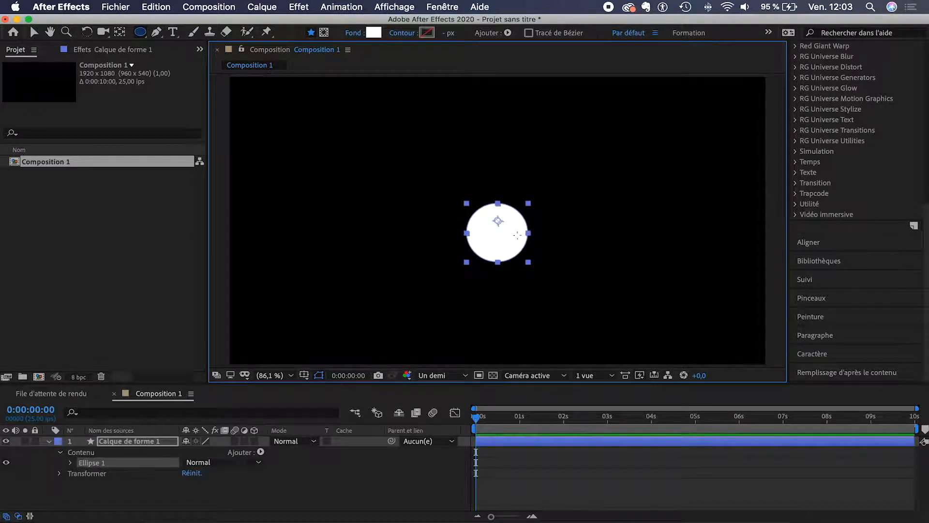
click(35, 32)
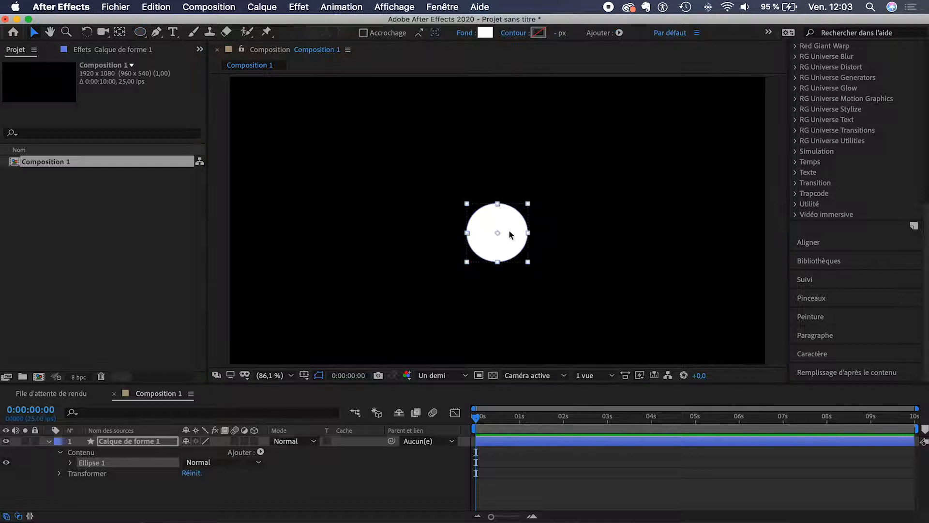
click(602, 251)
drag(507, 239, 487, 224)
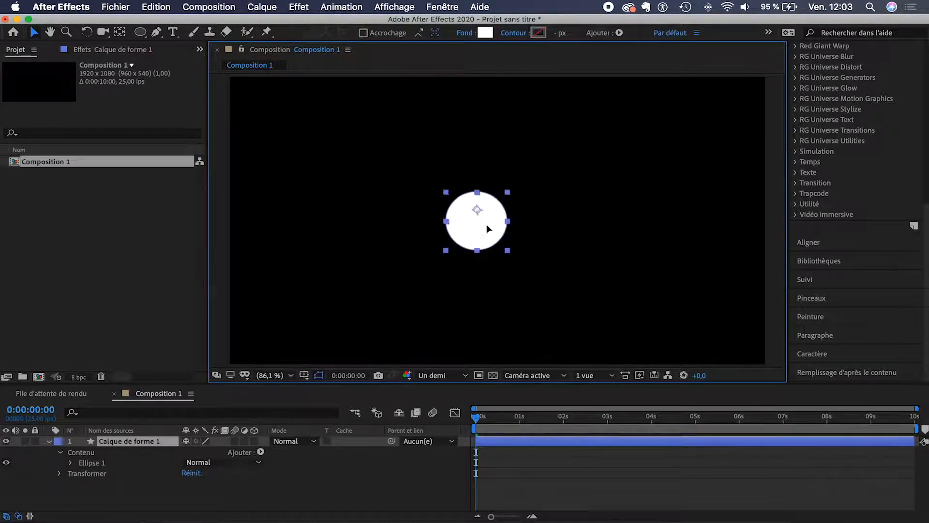
Step: Fill the circle with cyan 0FD1FF and move it left of the frame centre
click(485, 32)
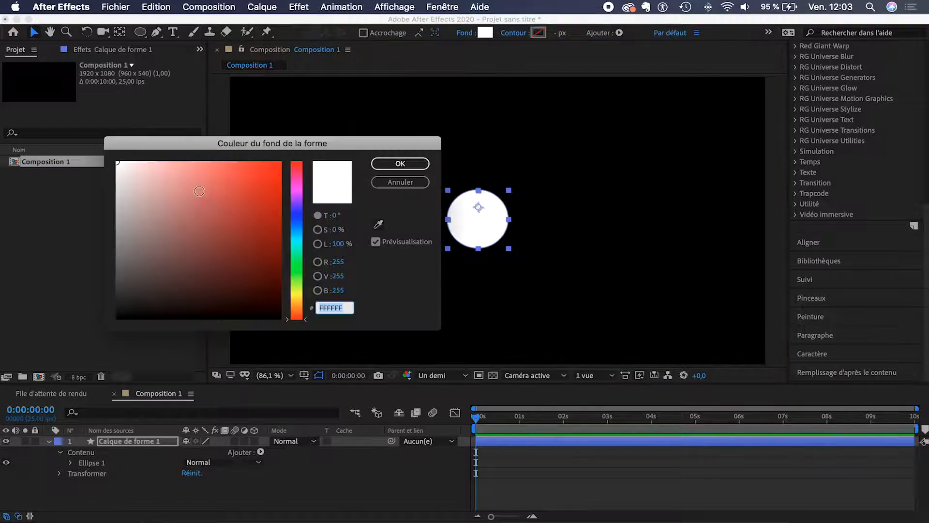
drag(299, 293, 298, 237)
drag(254, 170, 278, 158)
click(420, 164)
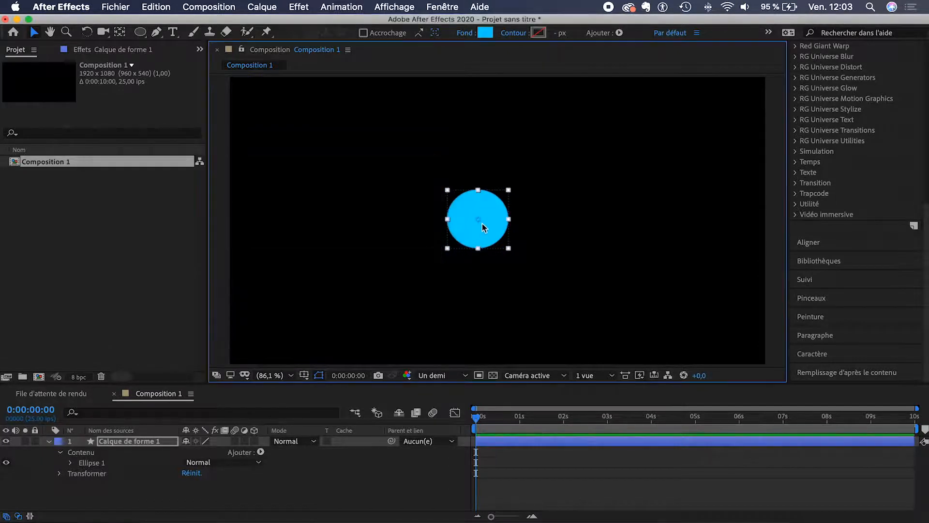
drag(482, 227, 319, 220)
key(Return)
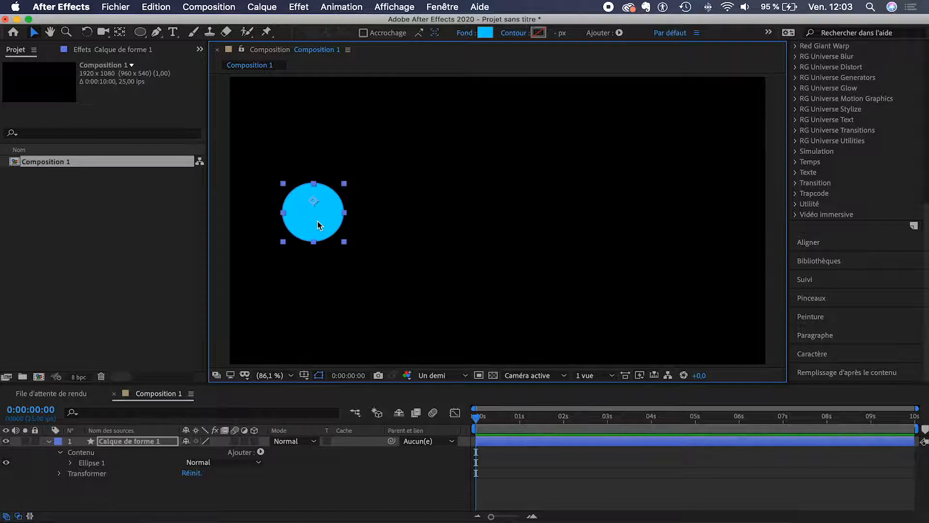
drag(317, 221, 305, 229)
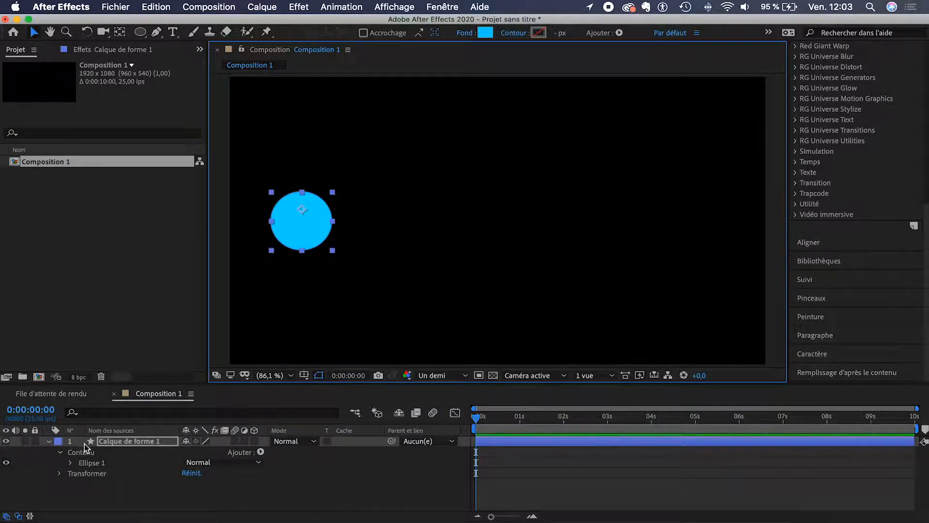
click(59, 452)
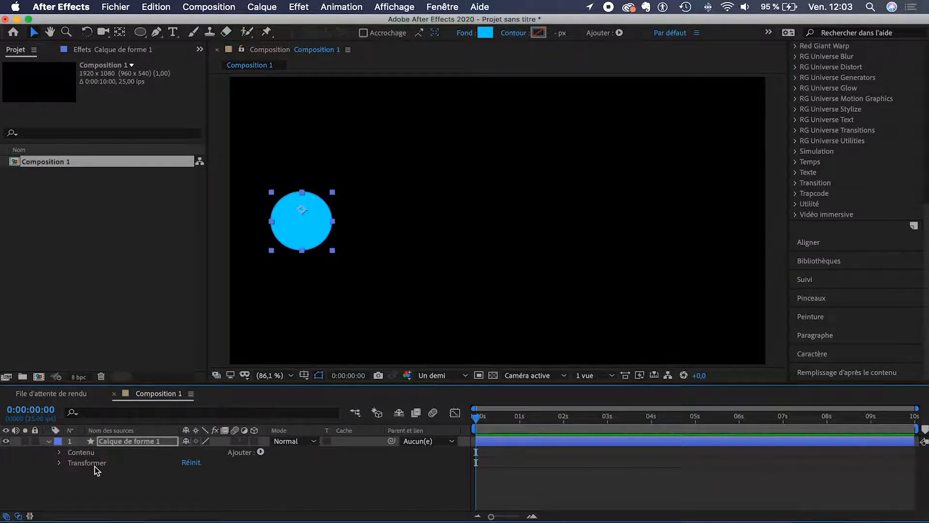
Step: Expand the circle's Transformer properties and try Position, Echelle and Rotation, undoing each change
click(60, 463)
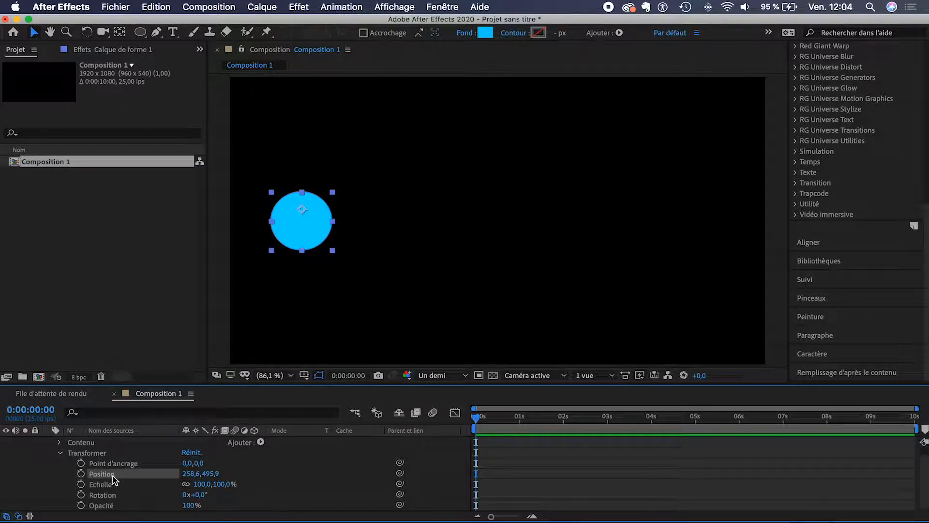
drag(305, 223, 380, 225)
key(super+z)
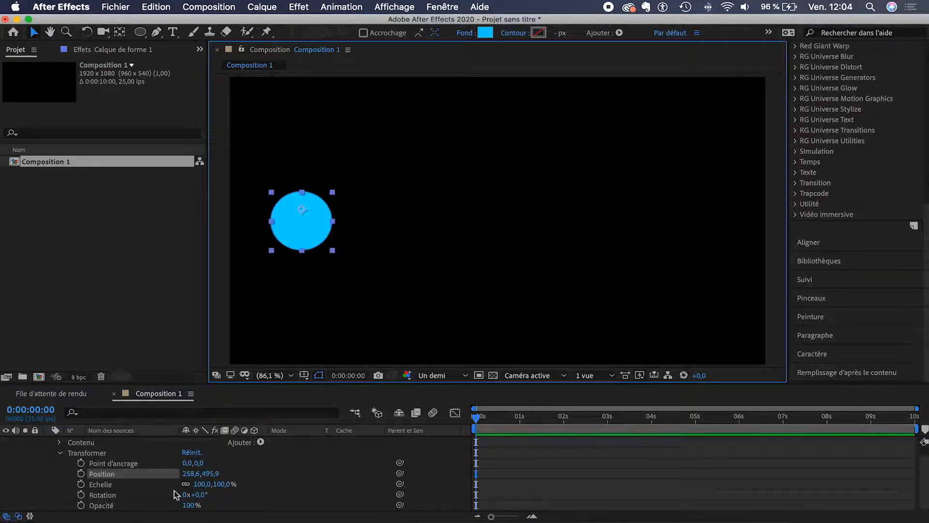
drag(218, 485, 258, 483)
key(super+z)
mouse_move(200, 494)
mouse_down()
mouse_move(223, 493)
mouse_move(143, 499)
mouse_move(191, 496)
mouse_up()
key(super+z)
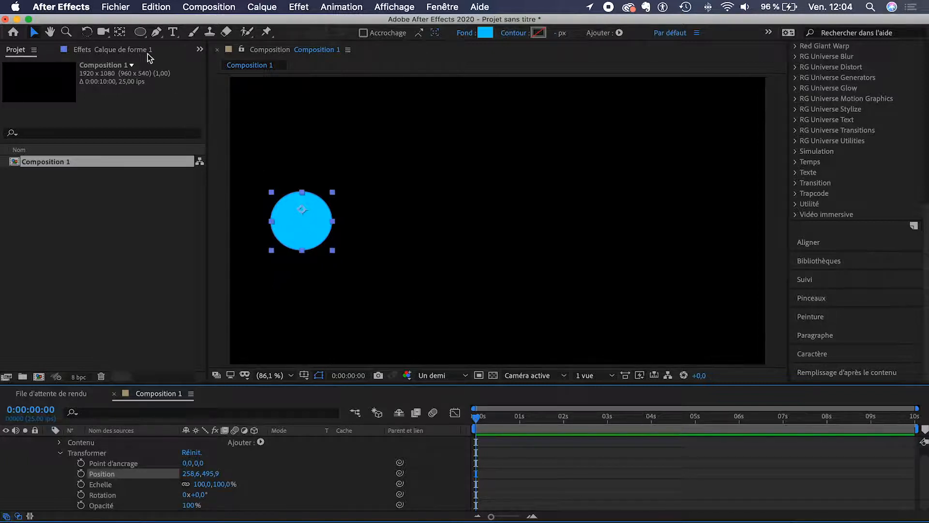
Step: Drag the anchor point to the circle's centre with Pan Behind, then test scale and rotation, undoing both
click(120, 34)
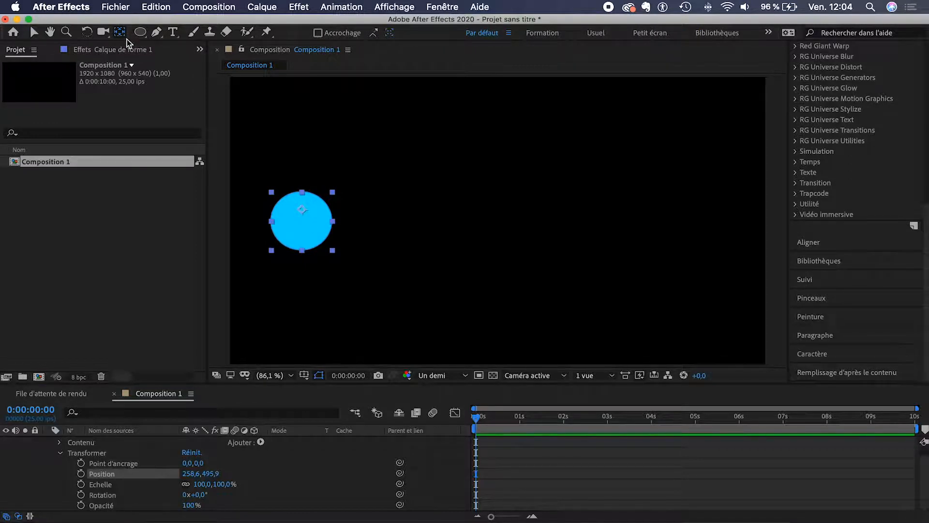
drag(303, 210, 304, 216)
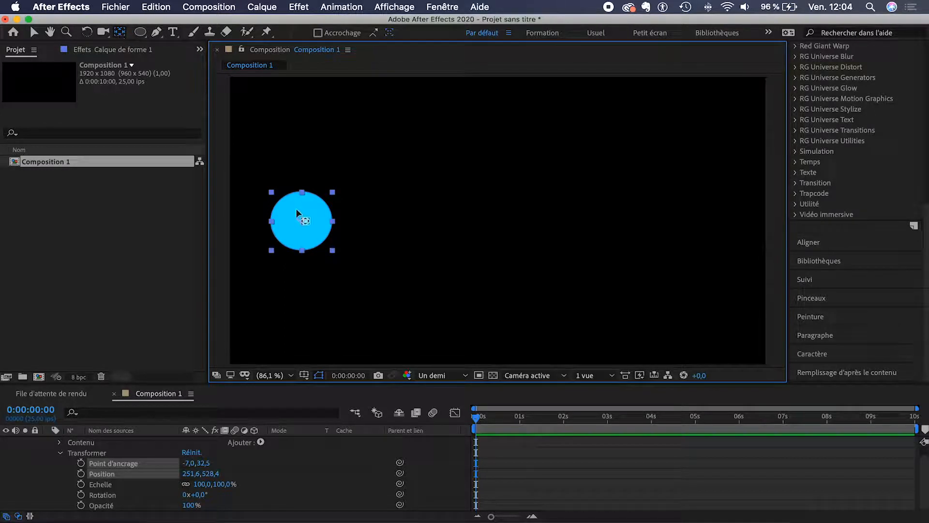
drag(300, 218, 301, 219)
drag(301, 220, 301, 251)
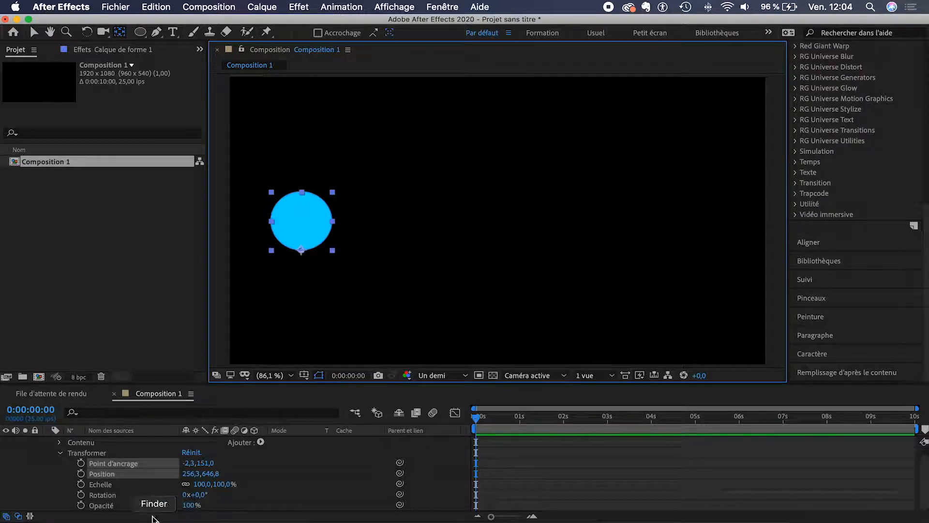
click(147, 484)
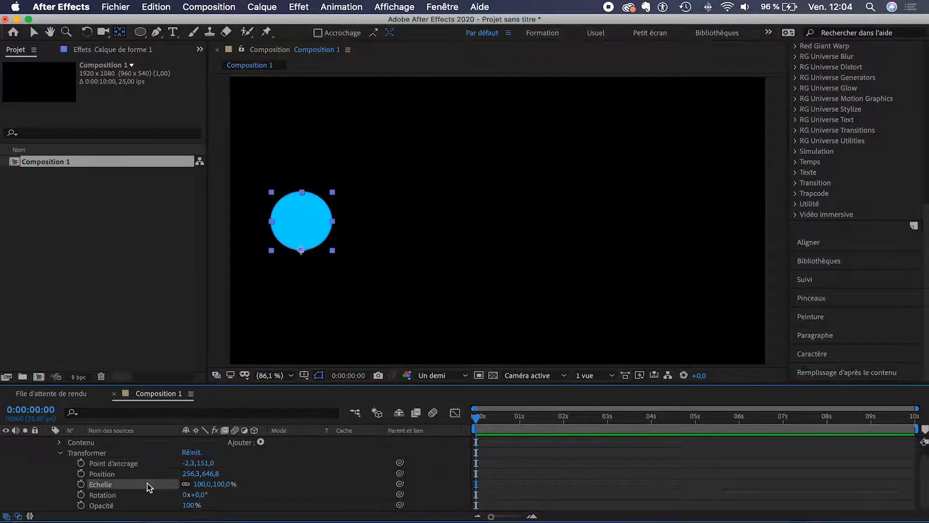
drag(217, 486, 234, 465)
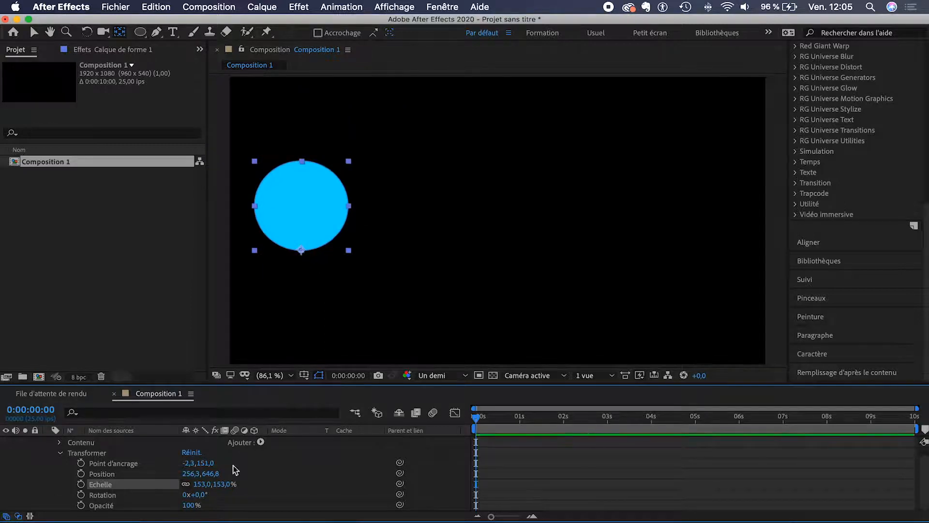
key(super+z)
drag(199, 496, 198, 461)
key(super+z)
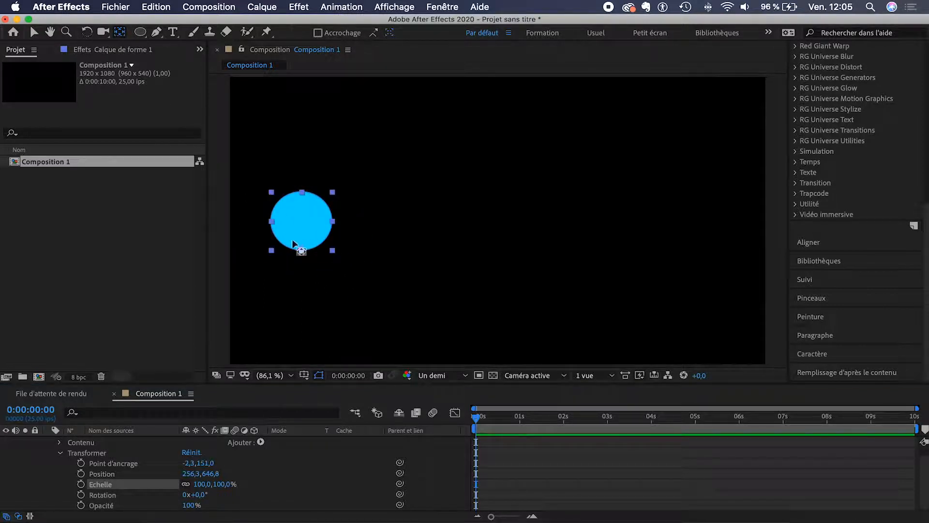
Step: Re-centre the anchor point at -2.3, 41.8 and confirm scaling around it, reverting to 100%
drag(301, 249, 302, 235)
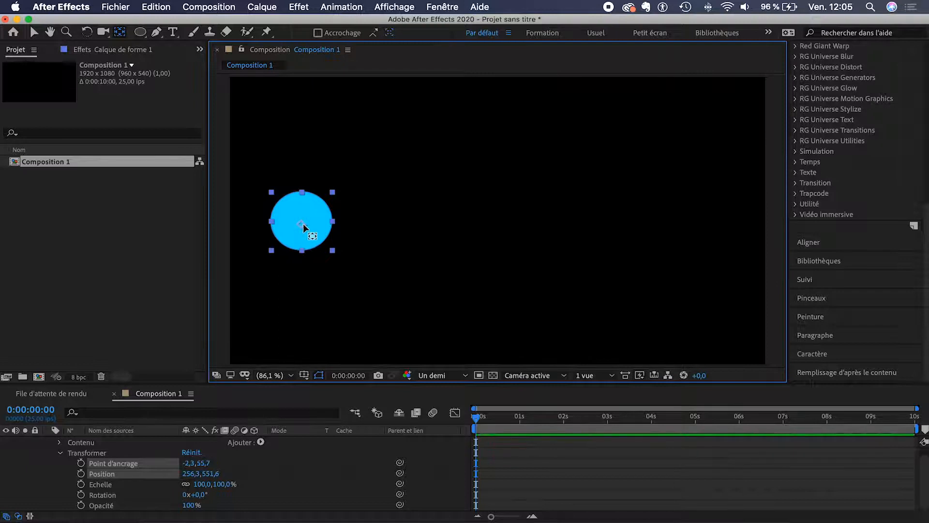
drag(303, 224, 303, 220)
drag(220, 487, 275, 477)
key(super+z)
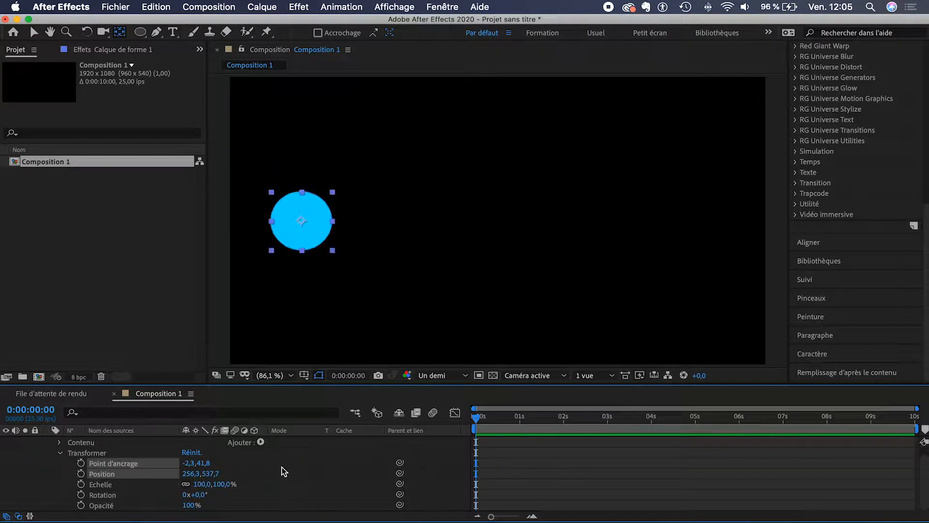
click(33, 33)
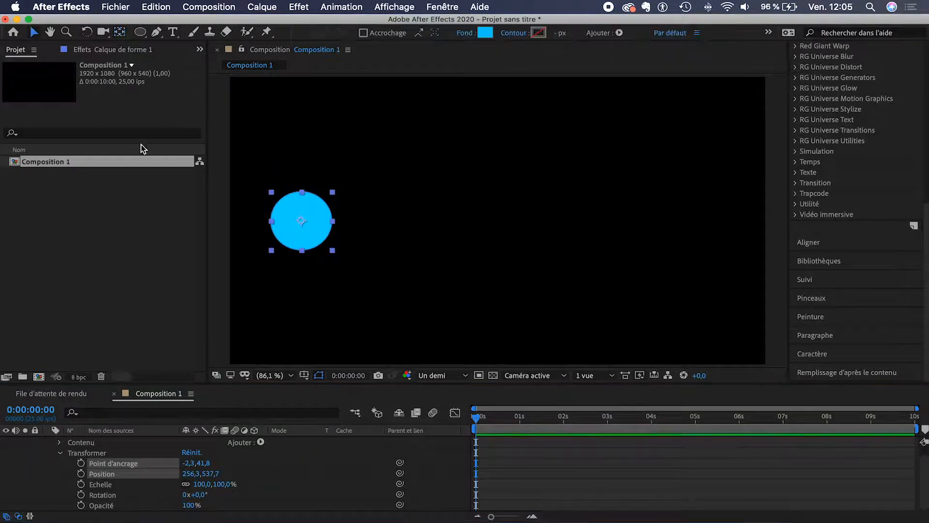
Step: Set a starting Position keyframe at 256.3, 537.7 and trim the circle layer to end near 2 s
click(60, 464)
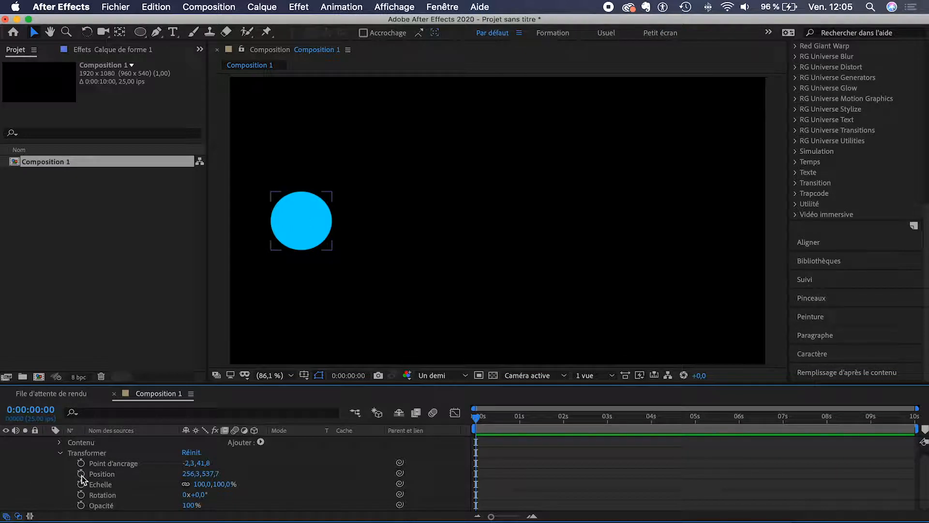
click(81, 474)
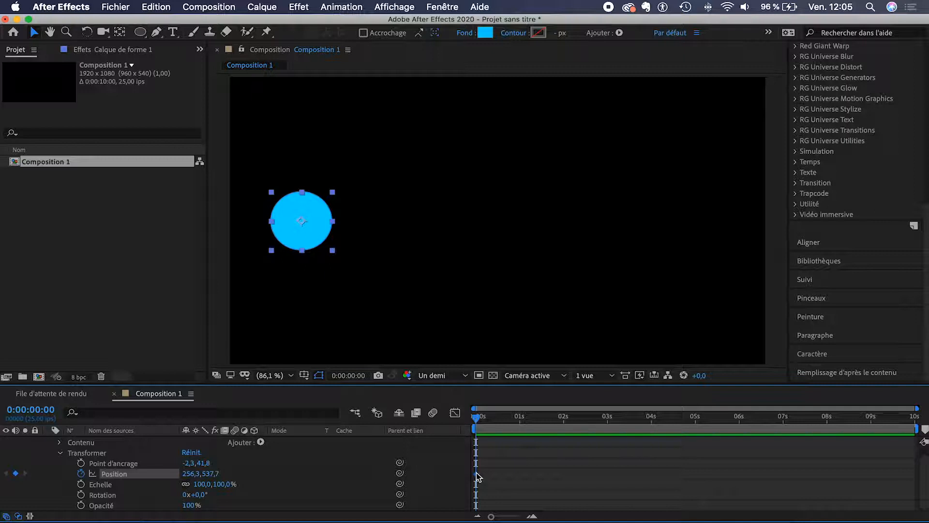
drag(535, 418, 562, 423)
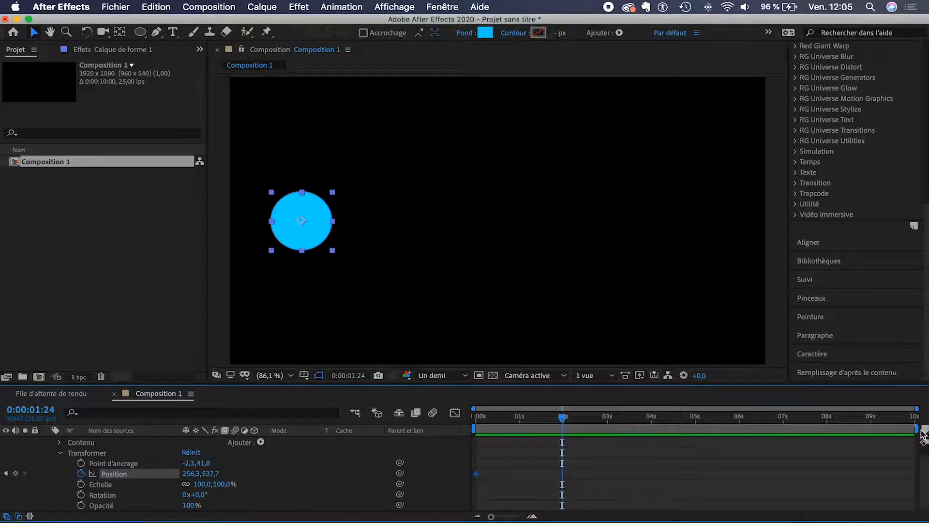
drag(921, 429, 569, 433)
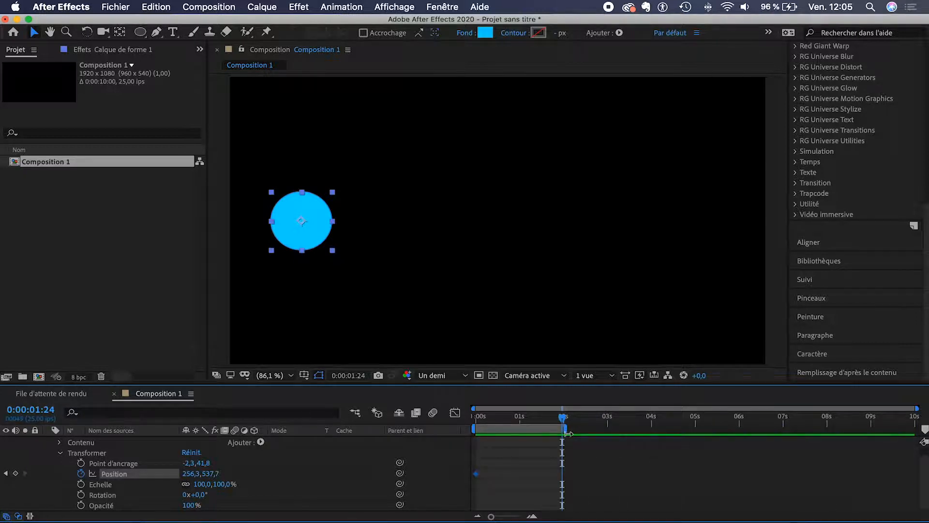
scroll(527, 457, up, 2)
scroll(527, 458, left, 4)
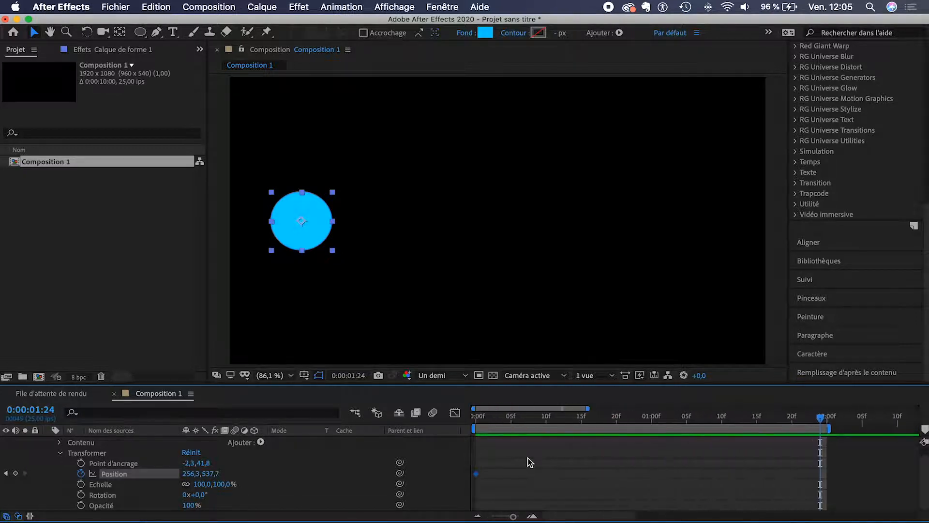
scroll(527, 462, down, 2)
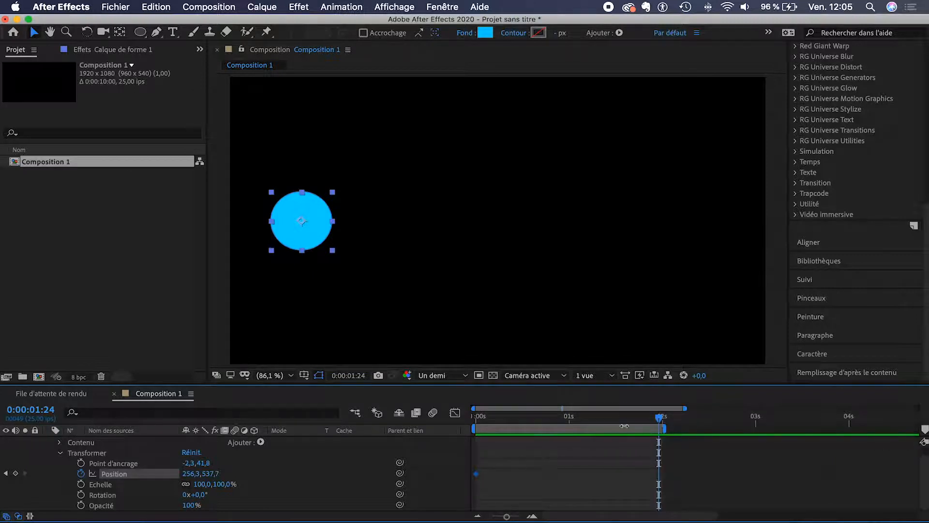
Step: At 0:00:02:00, move the circle right to 1666.1, 537.7 and preview the slide
mouse_move(659, 417)
mouse_down()
mouse_move(631, 420)
mouse_move(663, 421)
mouse_up()
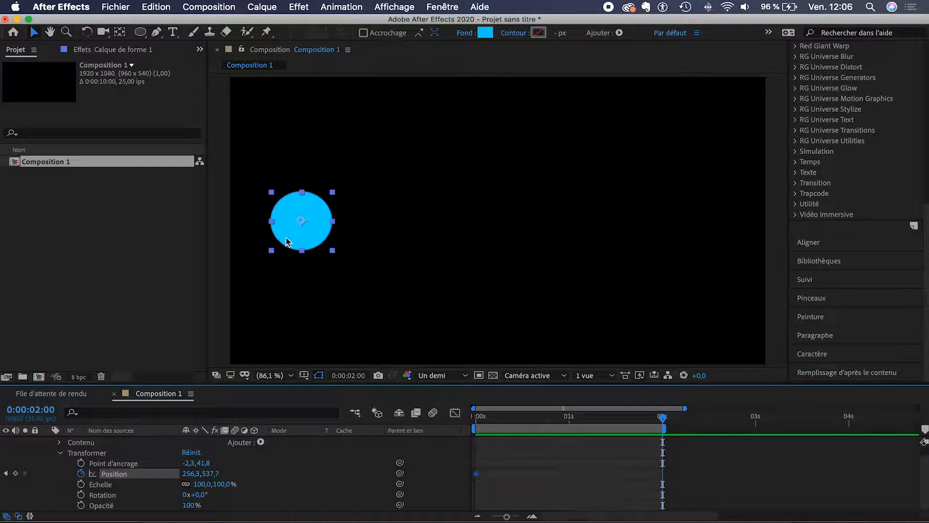
drag(296, 233, 689, 237)
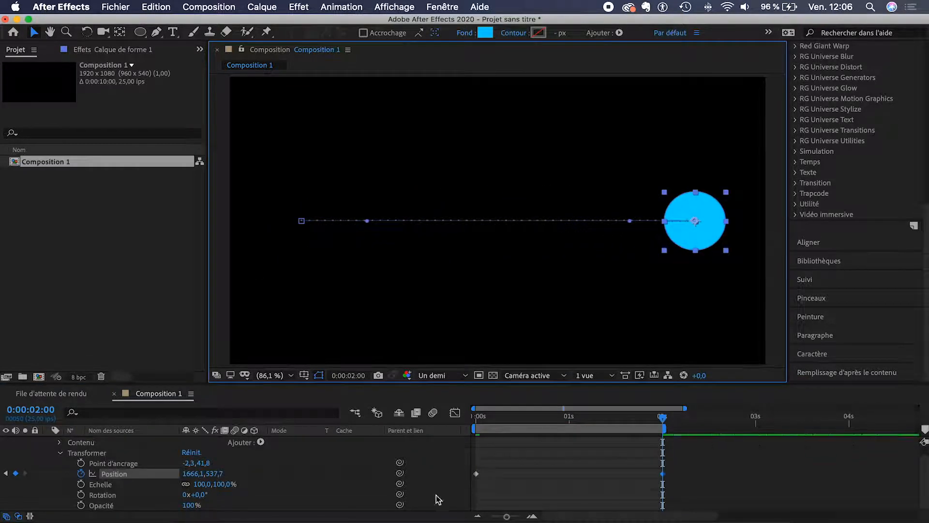
click(529, 459)
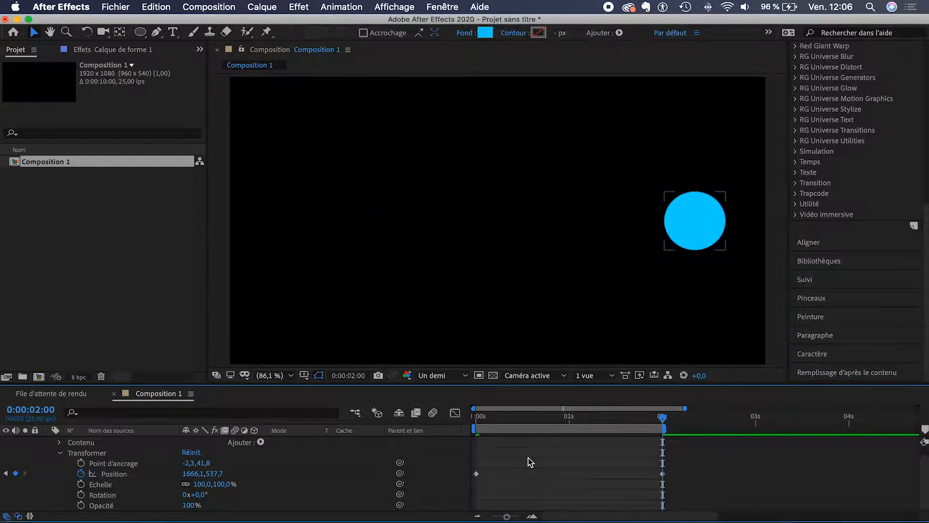
drag(661, 417, 475, 417)
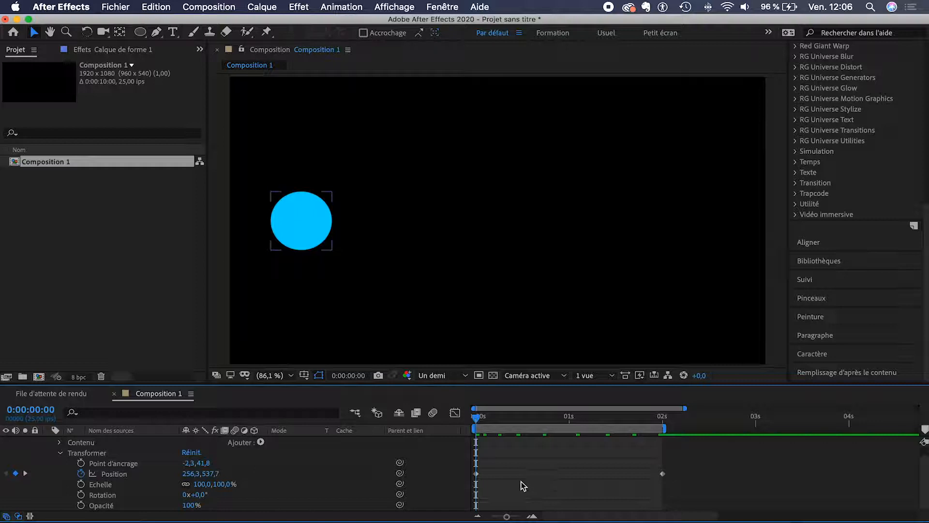
key(space)
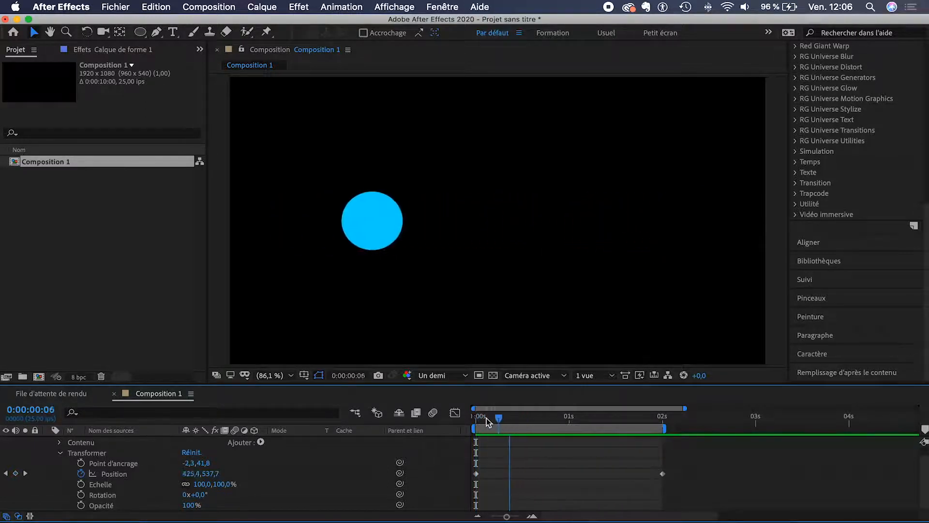
Step: Keyframe the circle's Echelle at 100% at 0 s and 236% at 0:00:00:24
key(space)
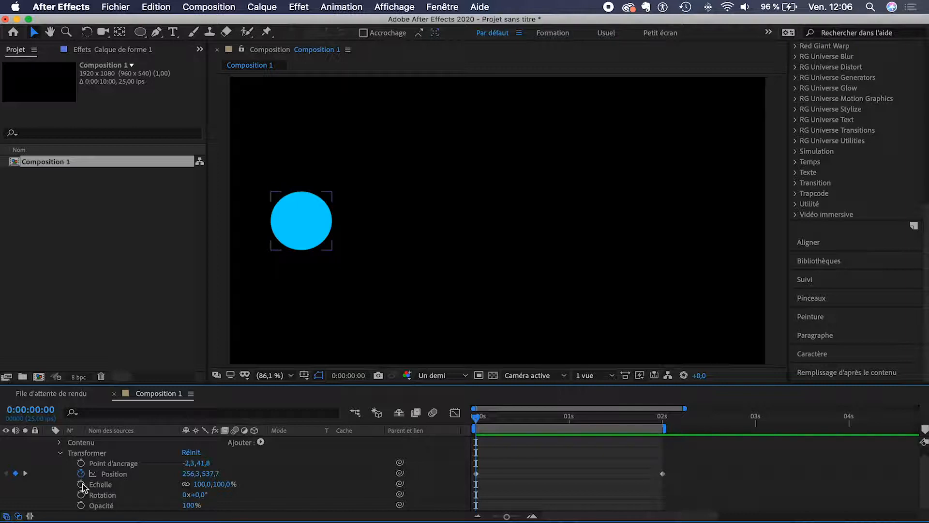
click(80, 484)
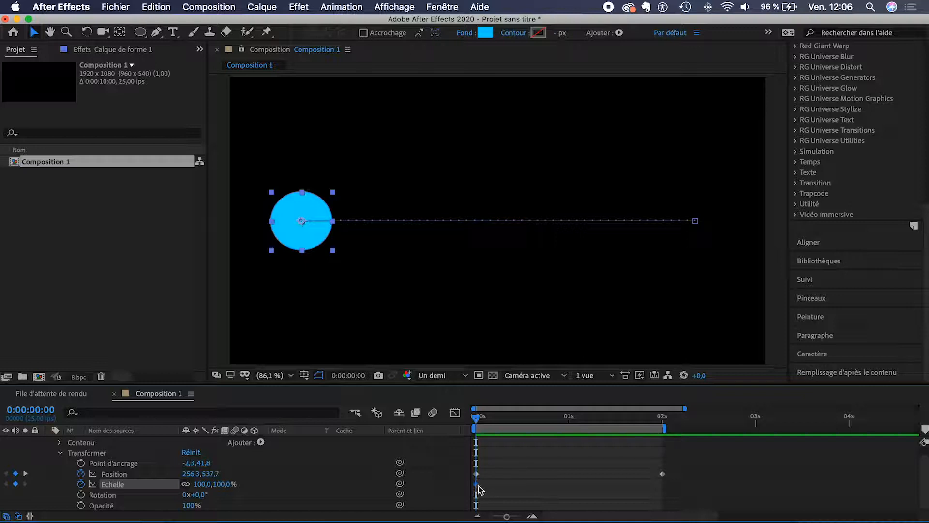
drag(560, 419, 566, 421)
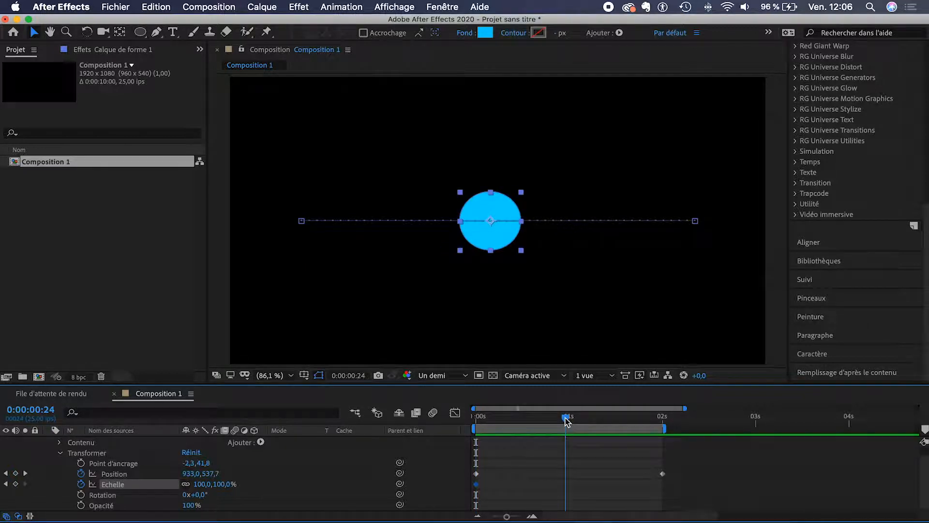
drag(214, 484, 309, 485)
Step: Copy the 100% scale keyframe to the 2-second mark and preview the grow-and-slide
click(663, 417)
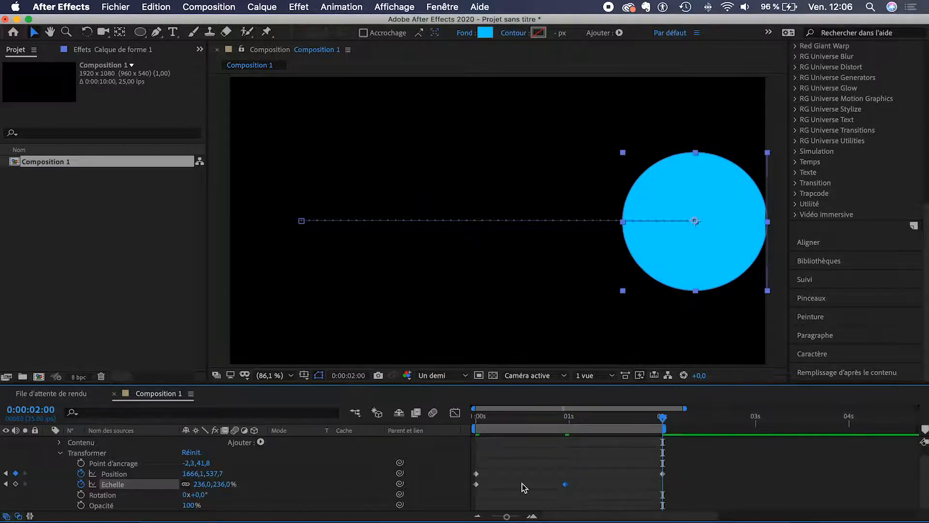
click(476, 485)
key(super+c)
key(super+v)
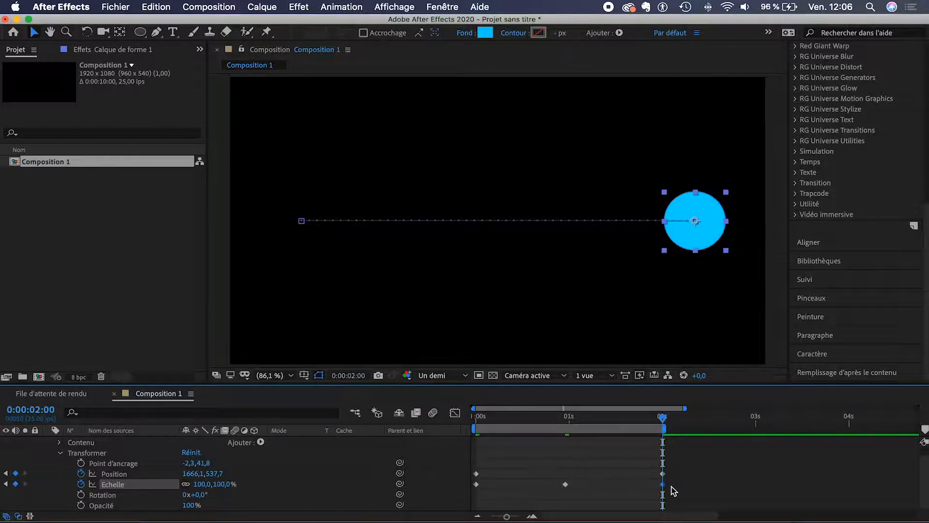
drag(663, 417, 457, 418)
key(space)
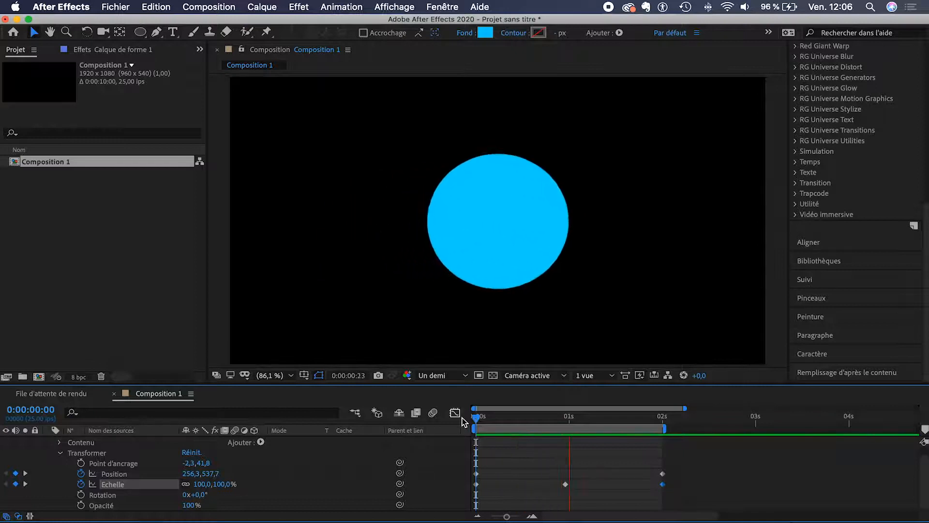
Step: Select the circle's shape layer at the start of the timeline and open the Effet menu
drag(477, 417, 565, 417)
click(529, 457)
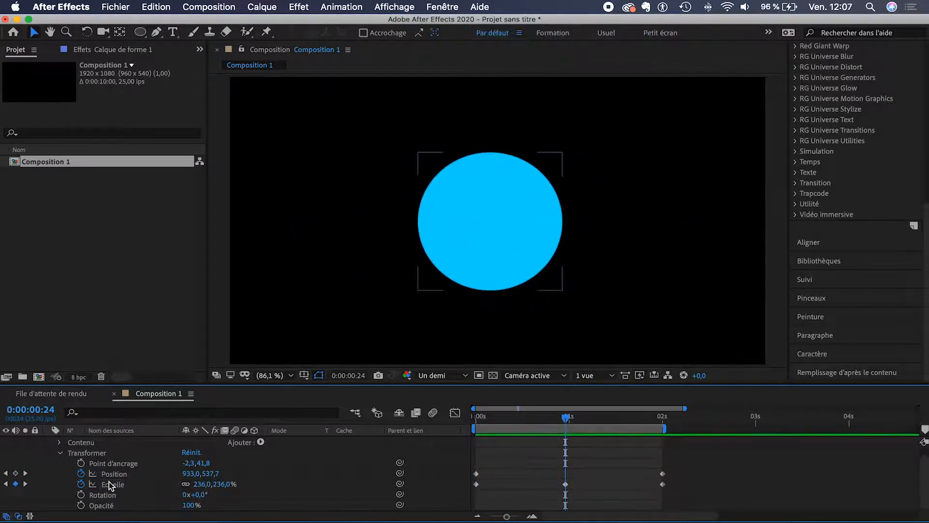
scroll(110, 484, up, 1)
click(124, 440)
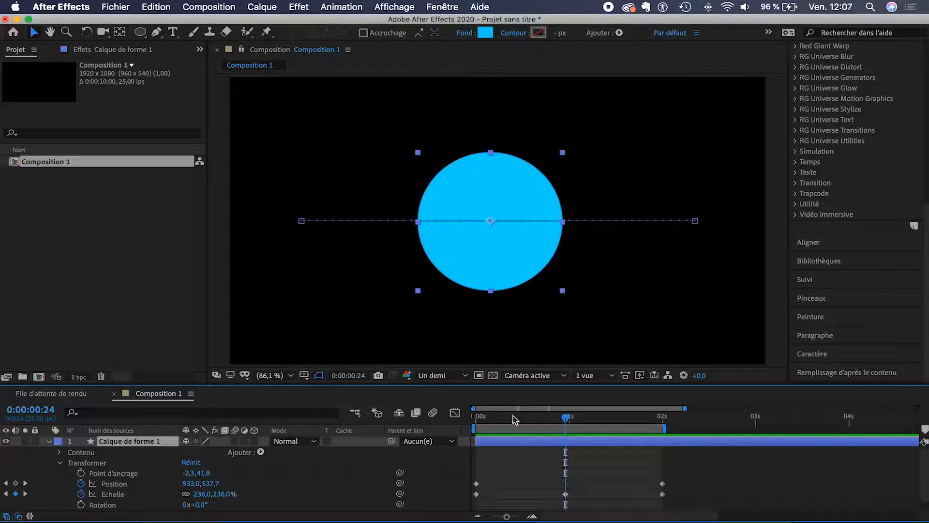
drag(498, 419, 457, 424)
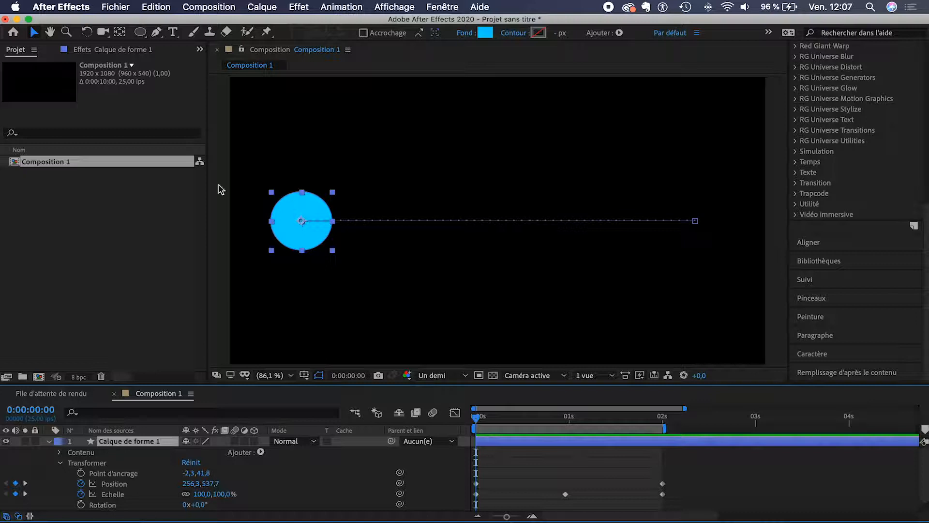
click(297, 8)
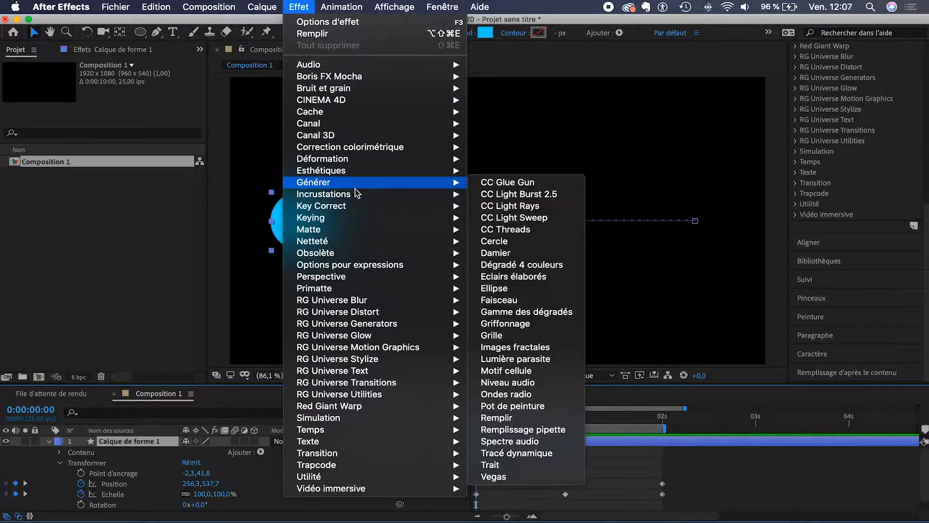
Step: Apply Netteté > Flou gaussien to the circle, keep the blur at 0, and enable its stopwatch
mouse_move(353, 242)
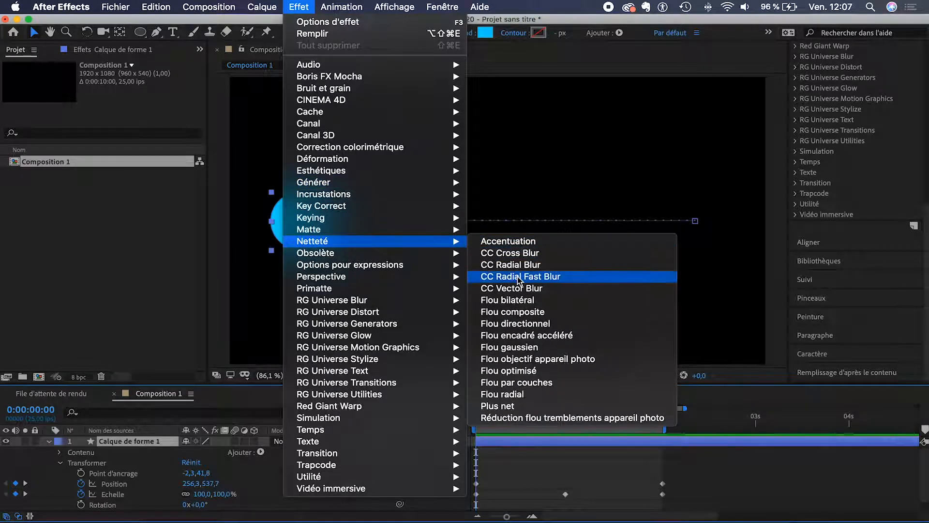
click(536, 347)
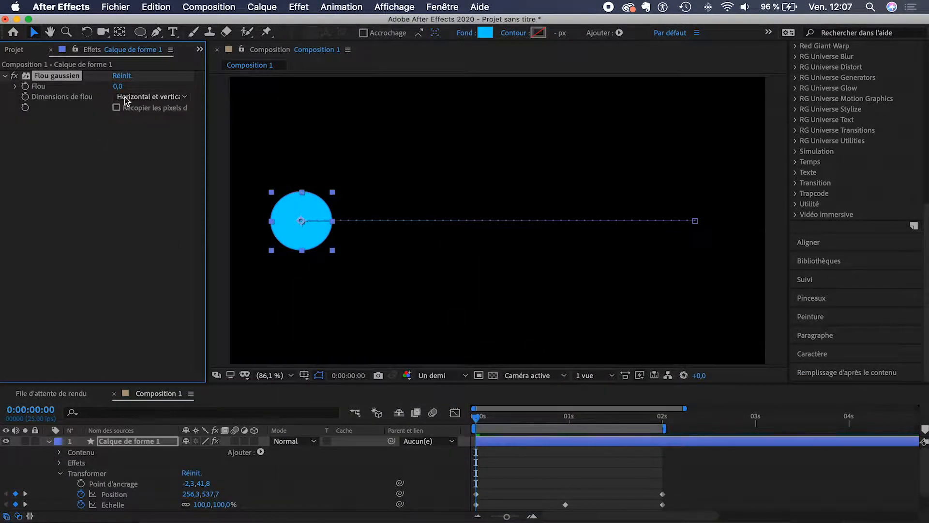
drag(119, 86, 562, 125)
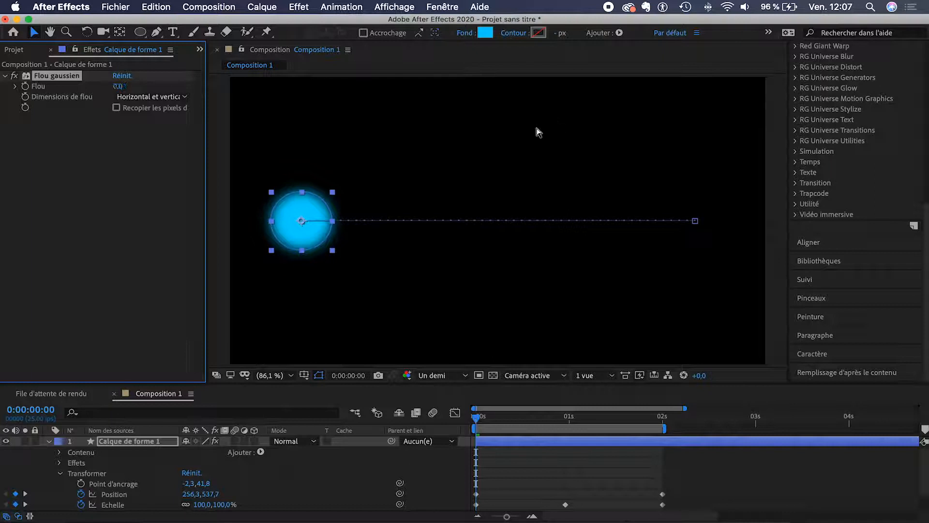
key(super+z)
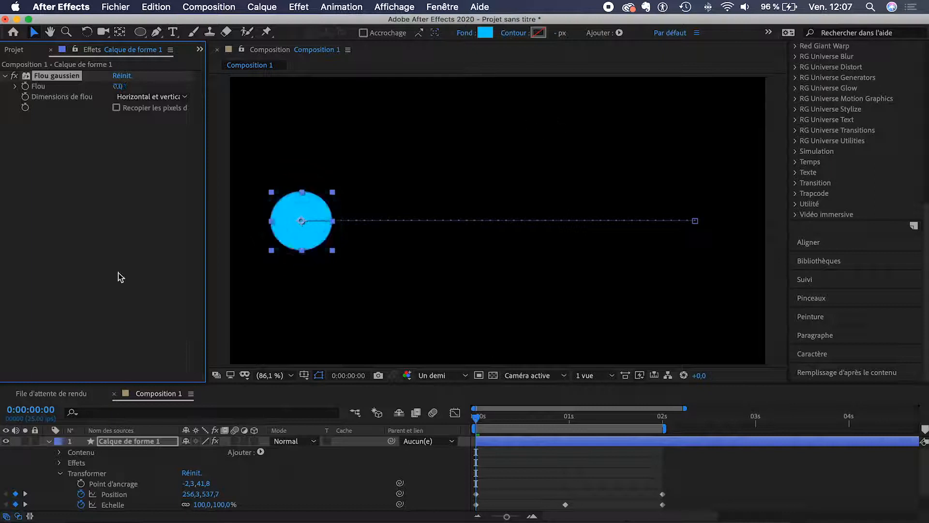
click(25, 87)
Step: Keyframe the blur to 145.7 at 0:00:00:24 and back to 0 at 0:00:02:00
click(566, 421)
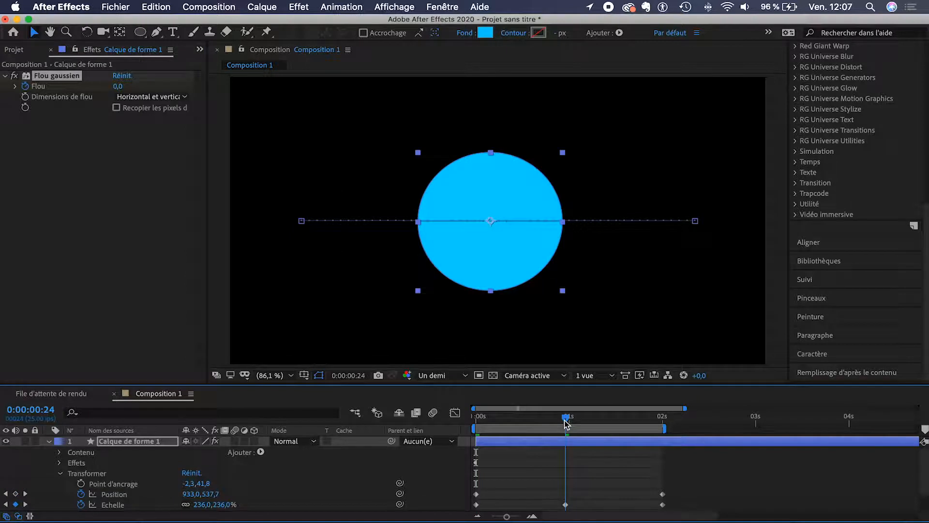
drag(113, 88, 794, 121)
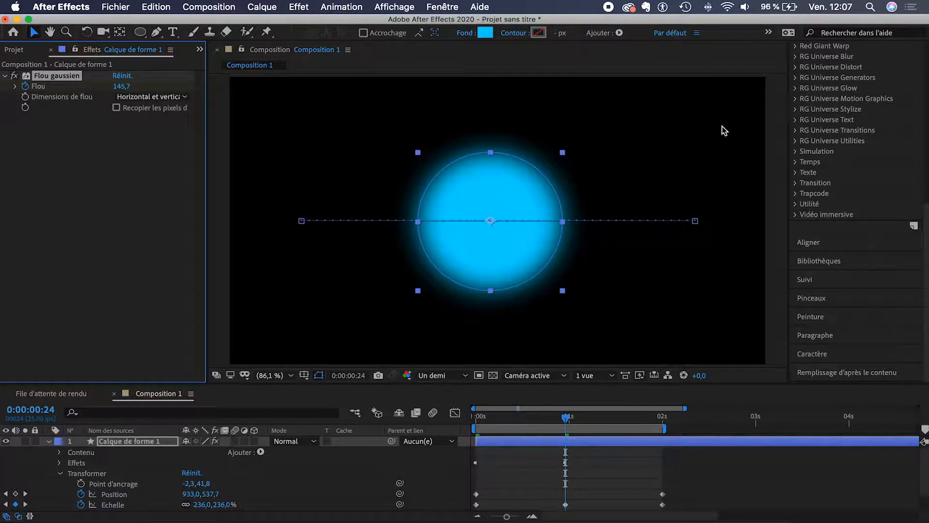
click(663, 423)
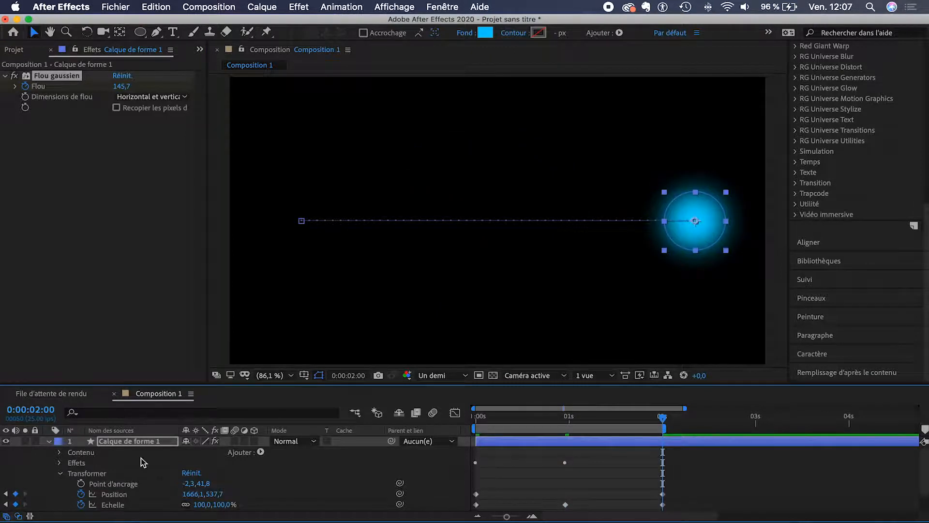
click(121, 86)
text(15,7)
key(Return)
drag(14, 85, 1, 86)
click(520, 463)
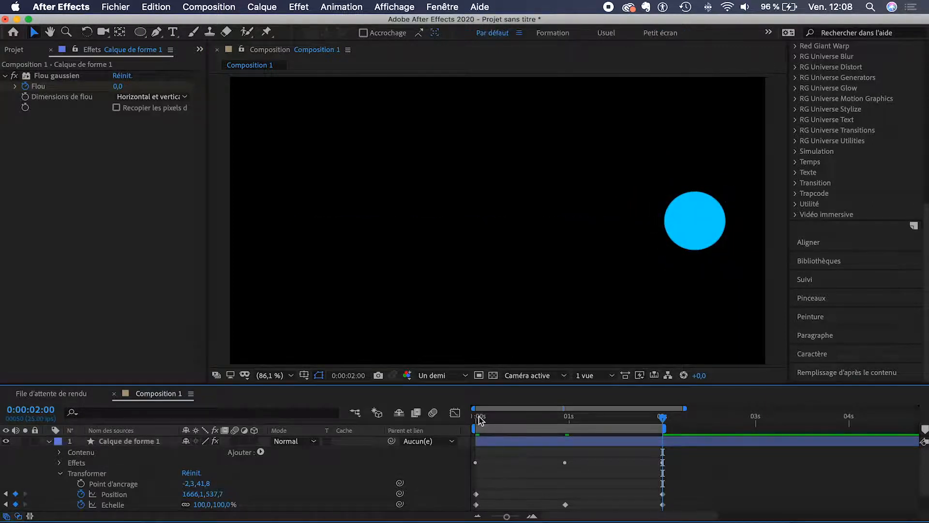
click(479, 420)
key(space)
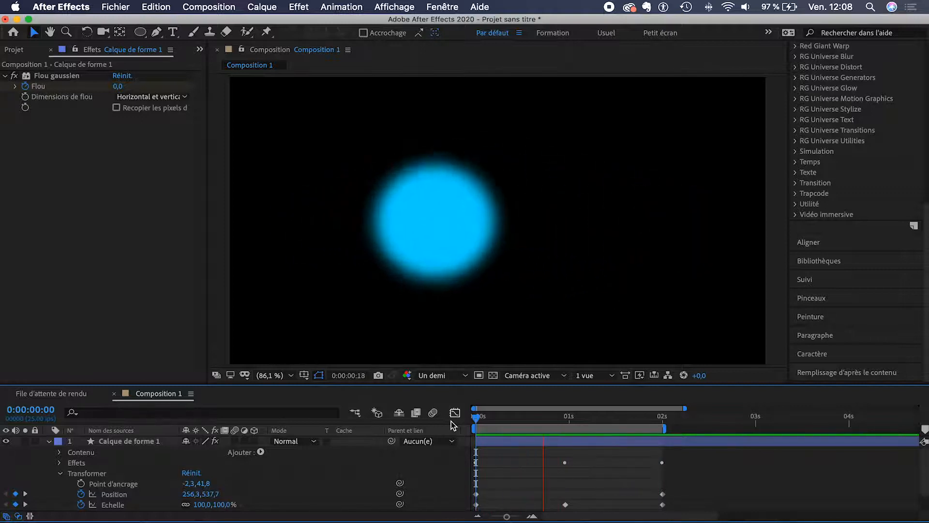
click(476, 421)
drag(476, 423, 463, 426)
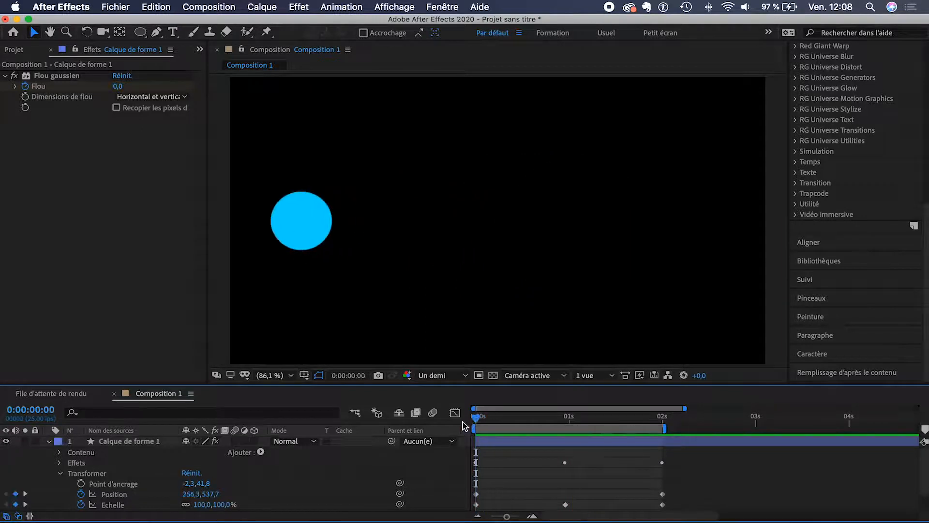
click(490, 444)
key(space)
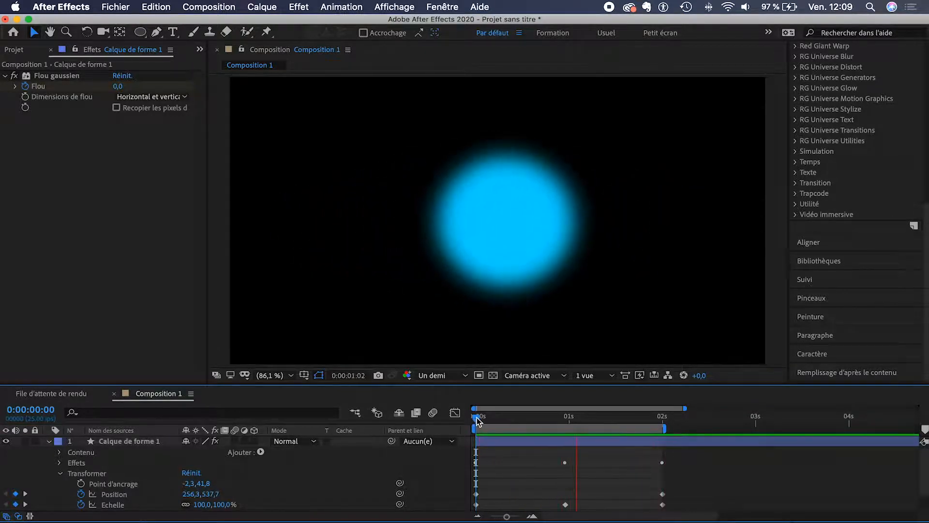
key(space)
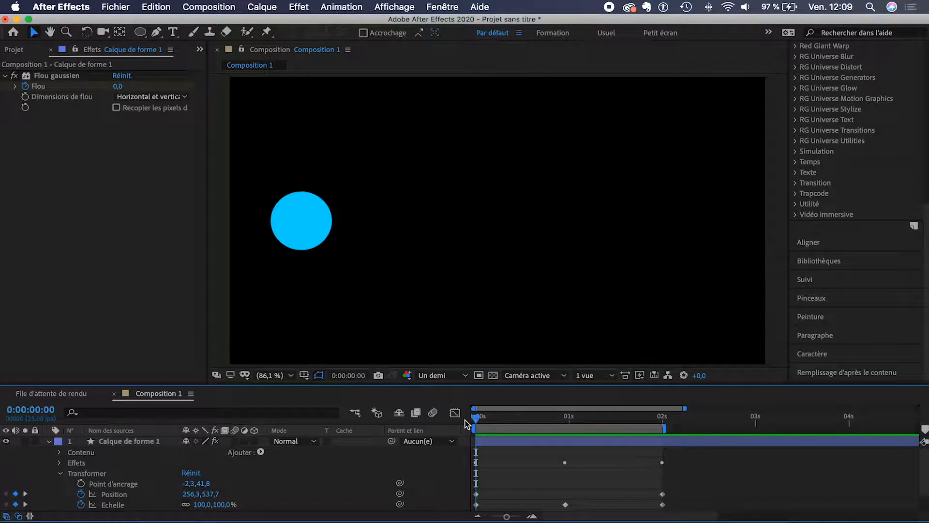
Step: In the Graph Editor, apply Easy Ease (F9) to both of the circle's Position keyframes
click(132, 444)
scroll(117, 467, down, 2)
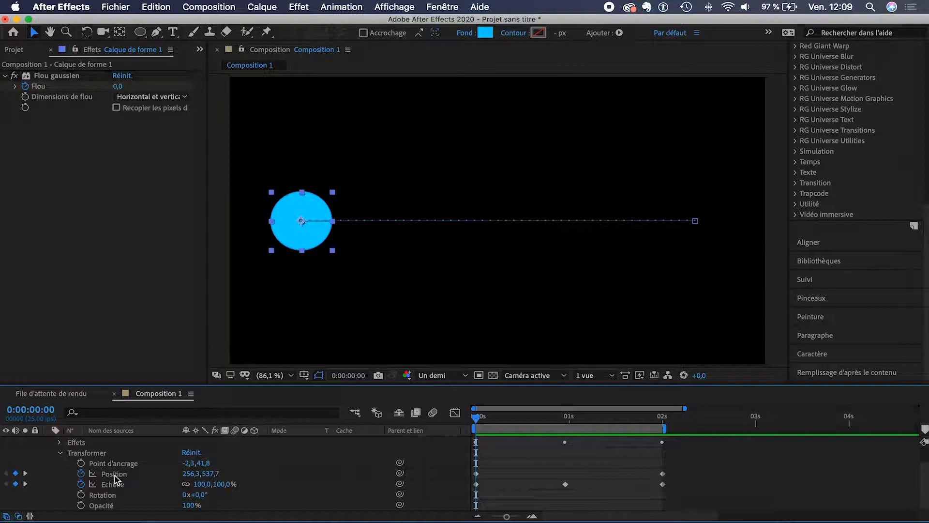
click(113, 475)
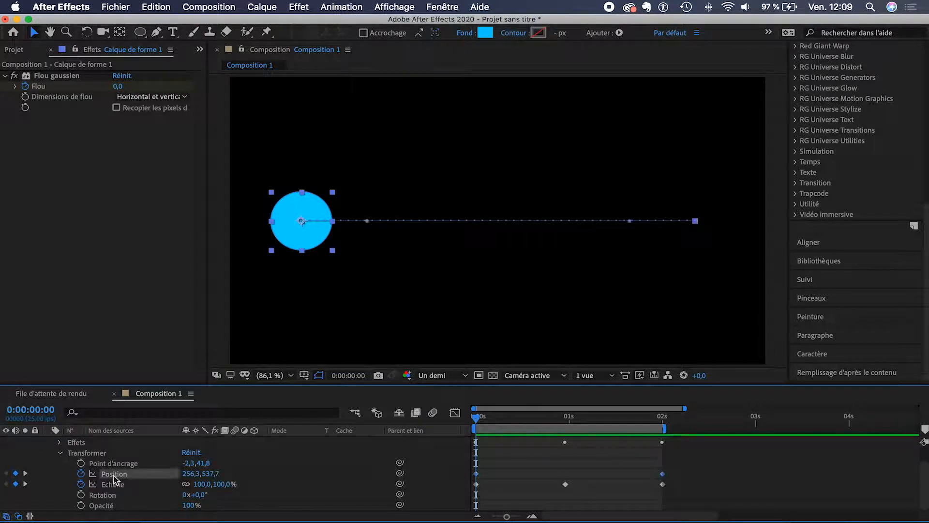
scroll(130, 474, up, 2)
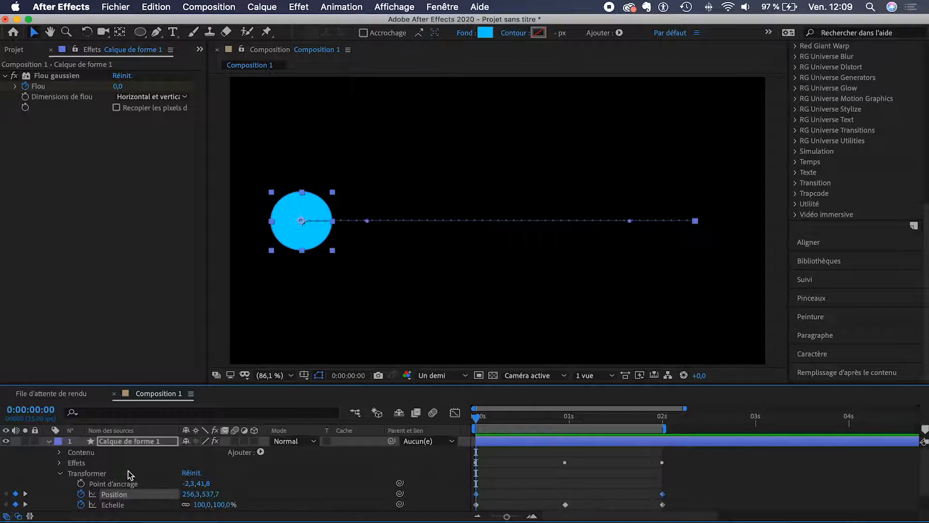
click(455, 413)
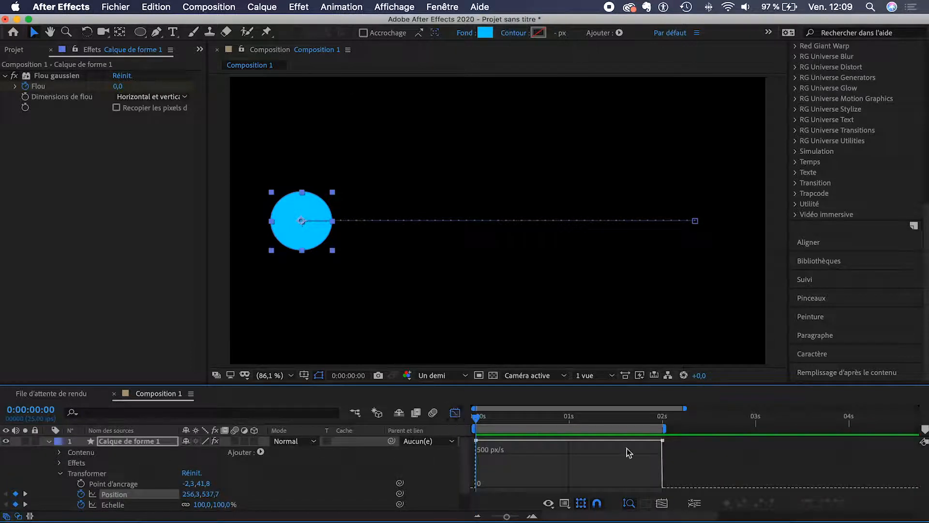
drag(705, 459, 457, 436)
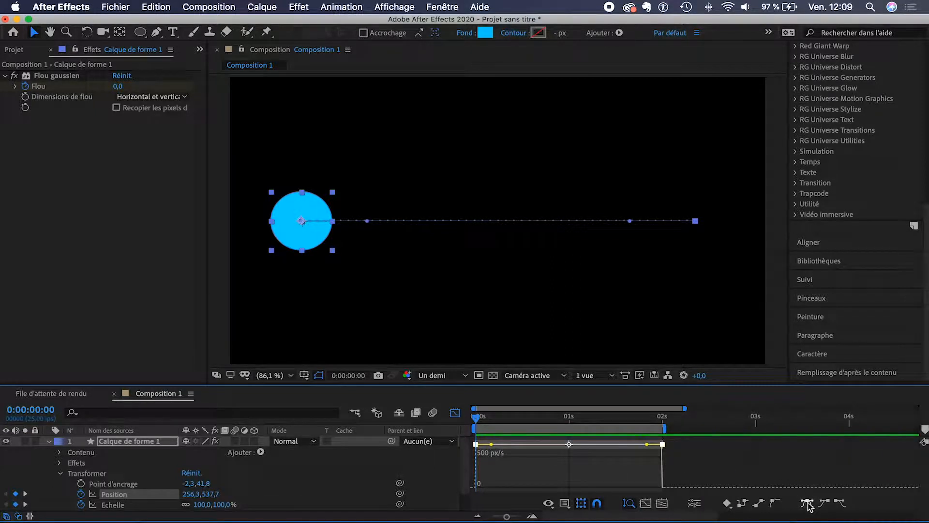
click(807, 504)
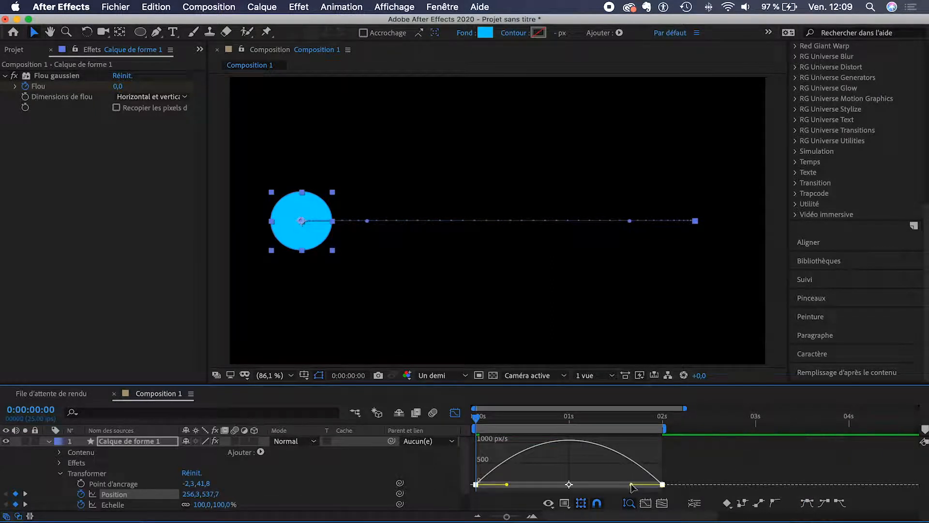
Step: Stretch both keyframes' influence to about 80% for a sharp speed peak at 1 s, then preview
drag(632, 484, 595, 485)
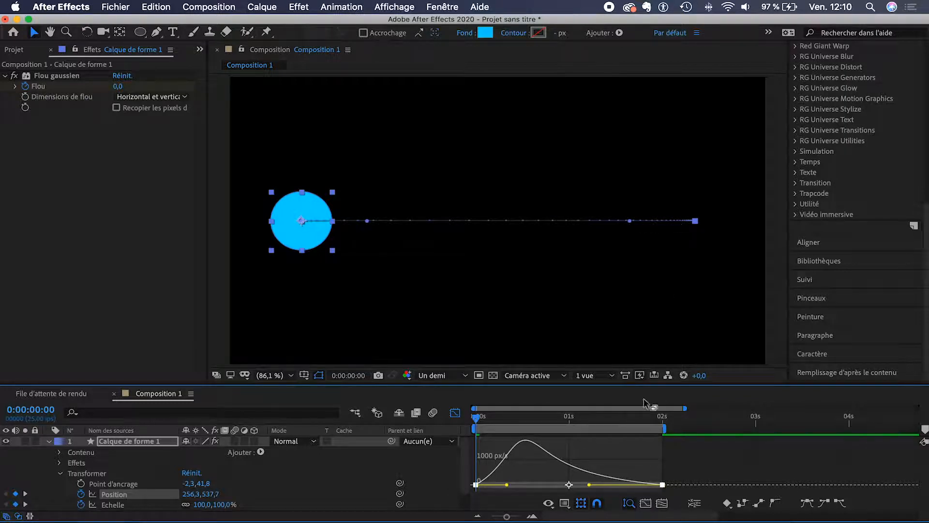
drag(507, 484, 552, 484)
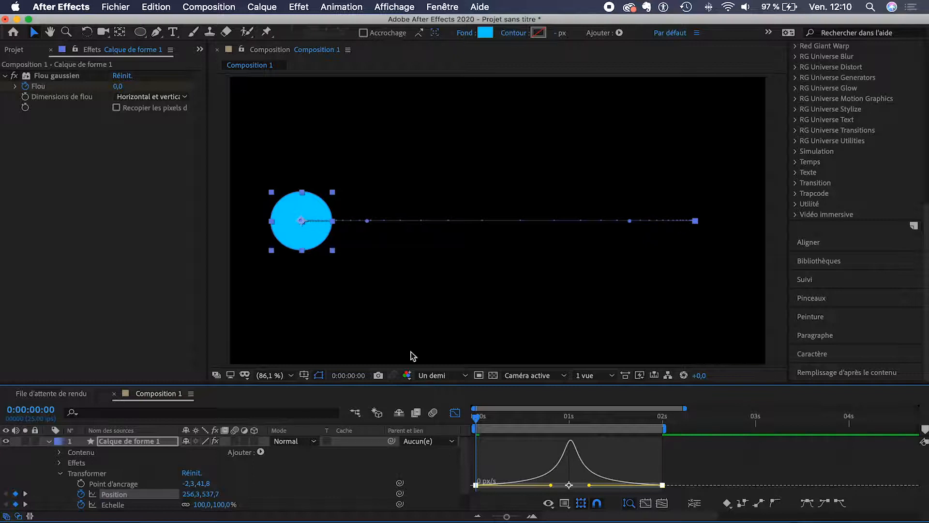
key(space)
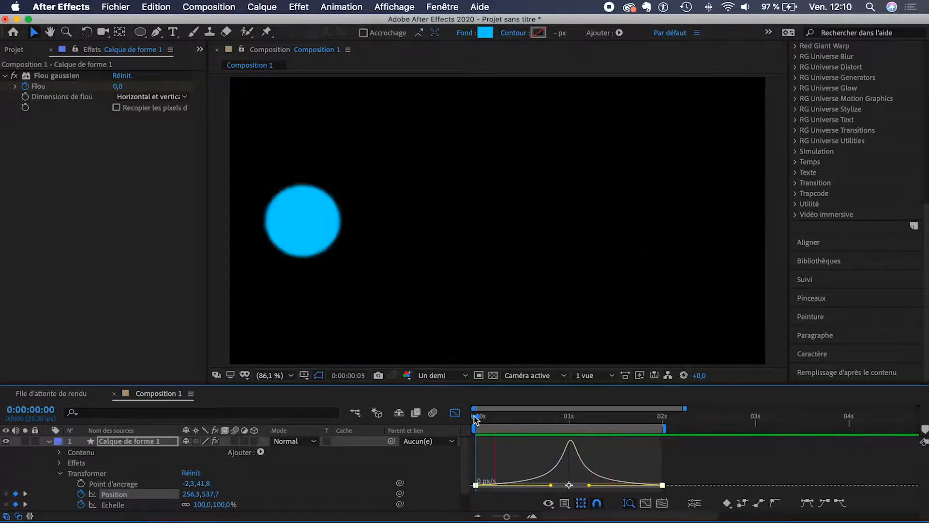
key(space)
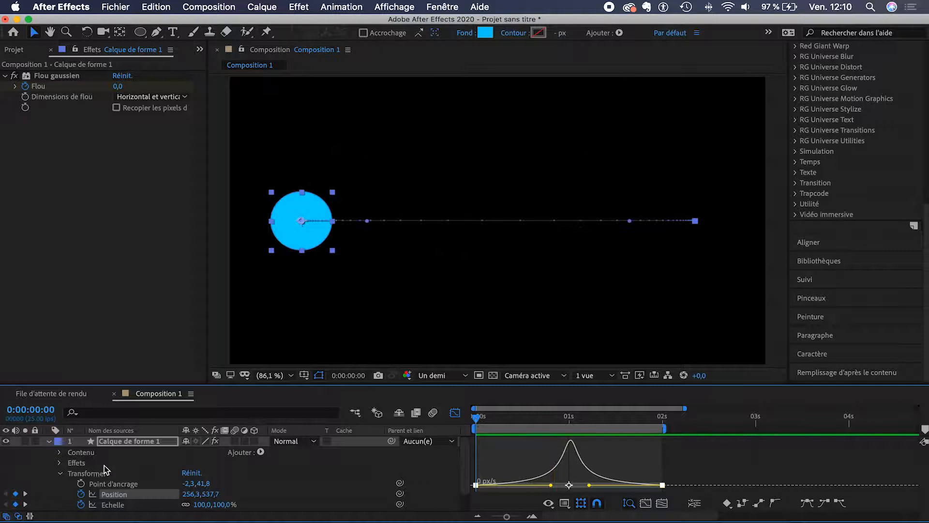
scroll(104, 468, down, 2)
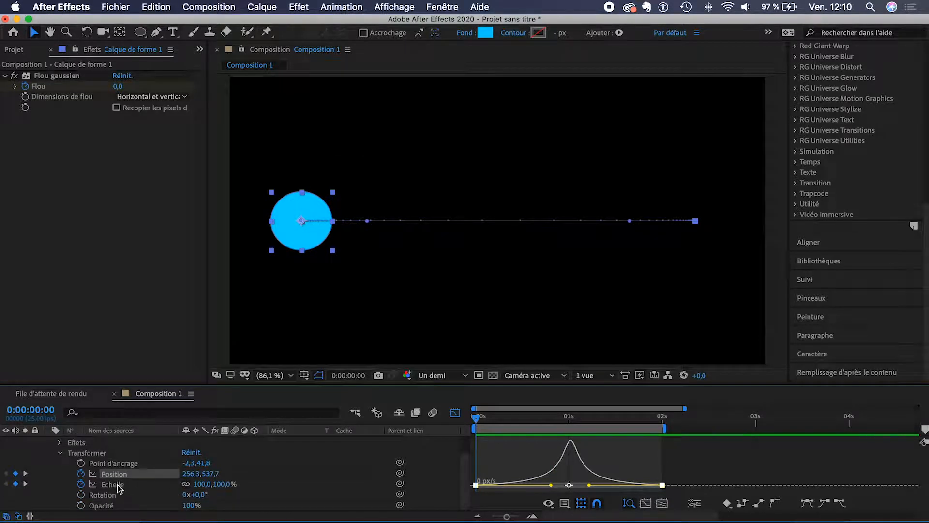
Step: Apply Easy Ease to the Echelle keyframes and stretch their influence to about 81%
click(114, 485)
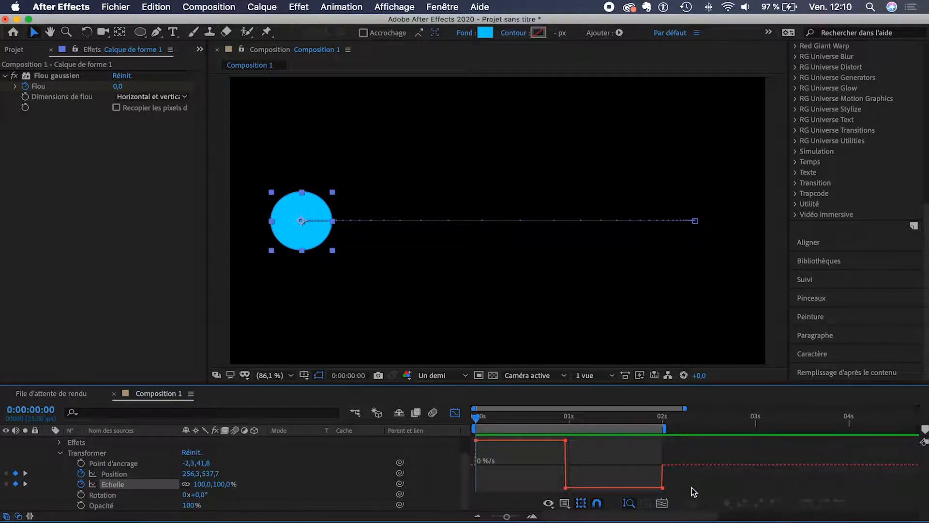
drag(681, 494, 421, 420)
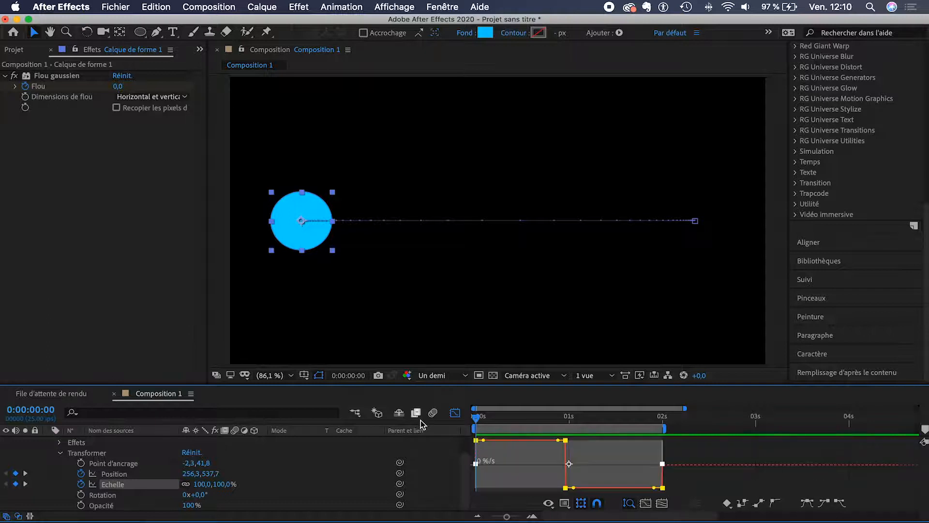
click(807, 505)
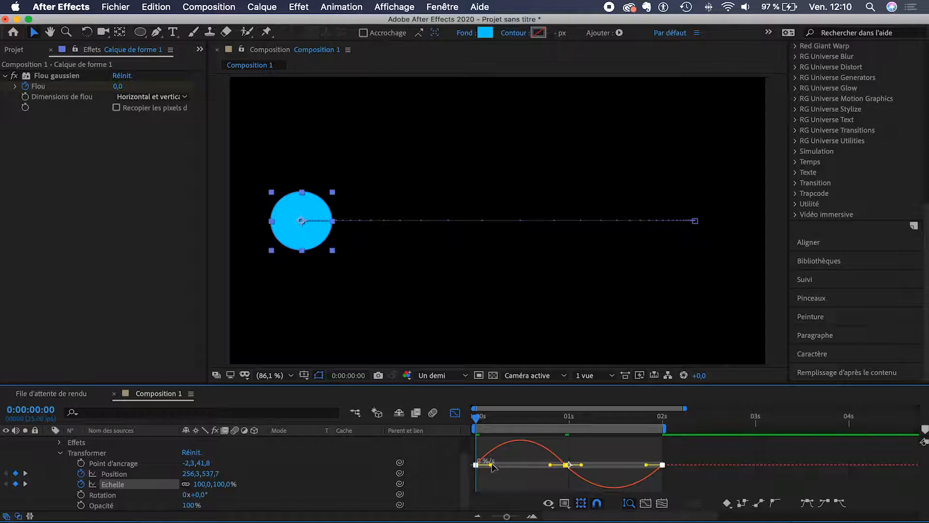
drag(491, 465, 512, 465)
drag(647, 468, 625, 470)
Step: Preview the eased scale, then delete the Flou gaussien effect from the shape layer
key(space)
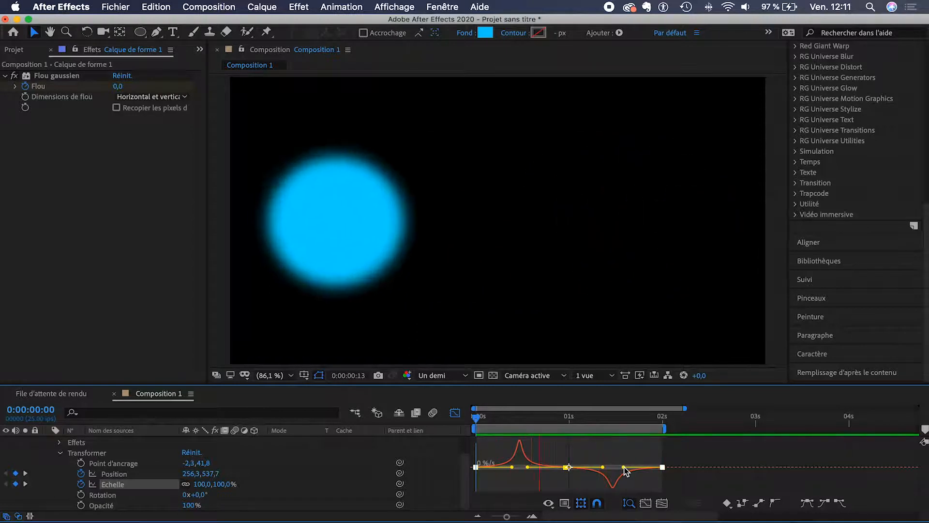
click(56, 75)
key(Delete)
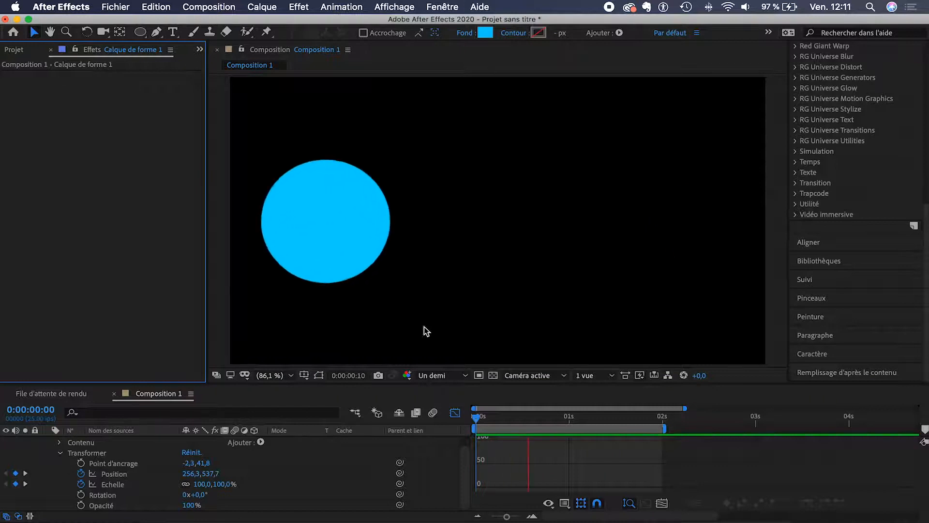
Step: Delete all the circle's Echelle keyframes so only Position animates, and preview the slide
click(455, 414)
key(space)
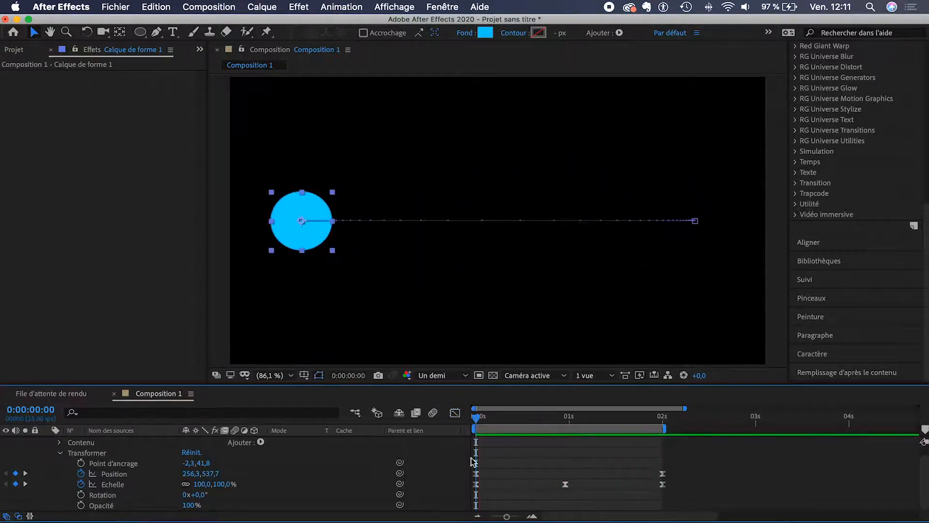
click(470, 474)
click(455, 414)
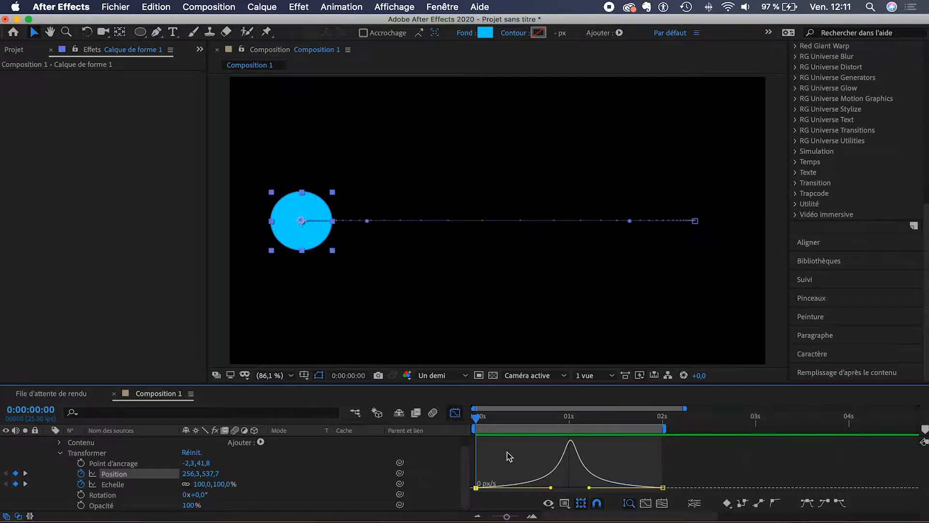
click(126, 485)
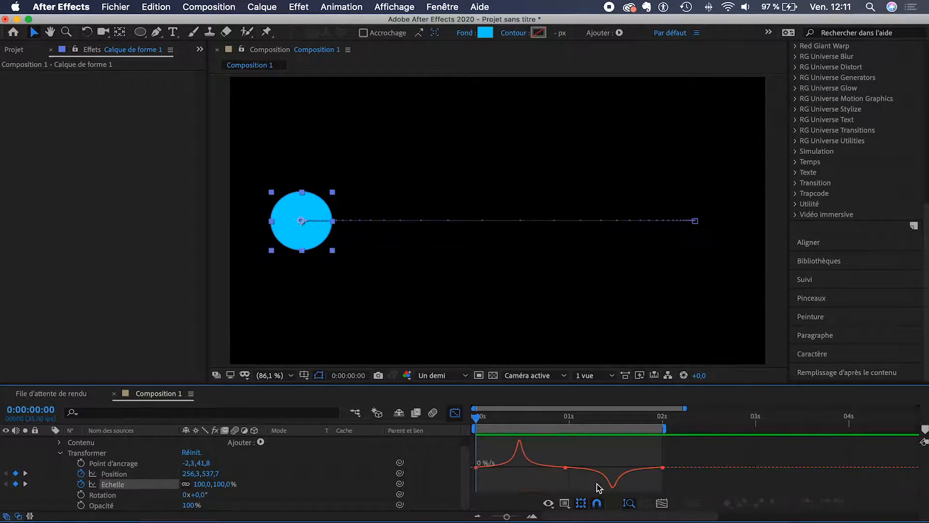
click(81, 484)
key(space)
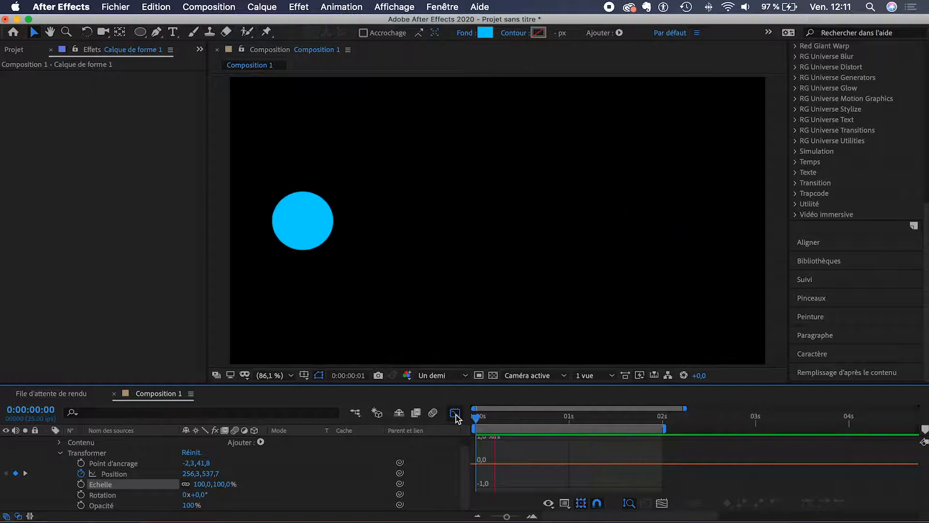
click(456, 414)
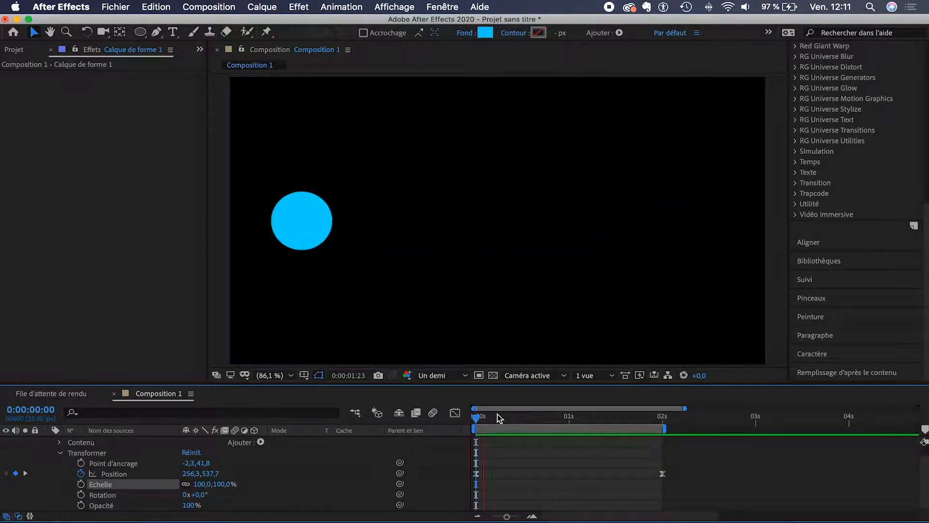
Step: Enable motion blur on the shape layer and check it at about one second
click(477, 417)
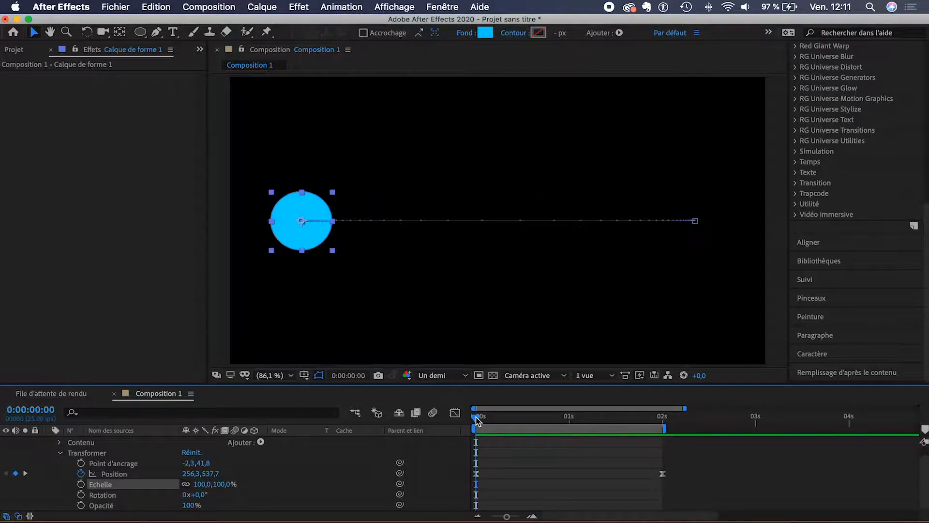
scroll(301, 471, up, 1)
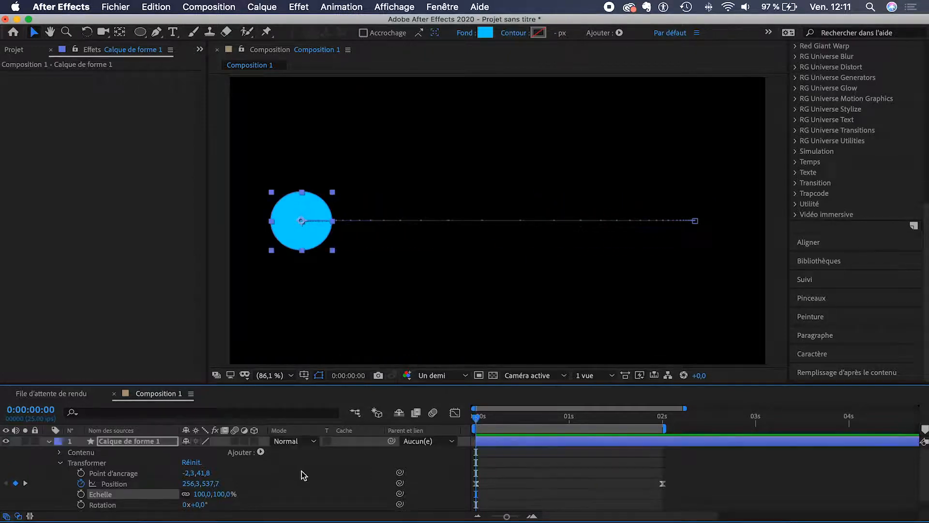
click(236, 441)
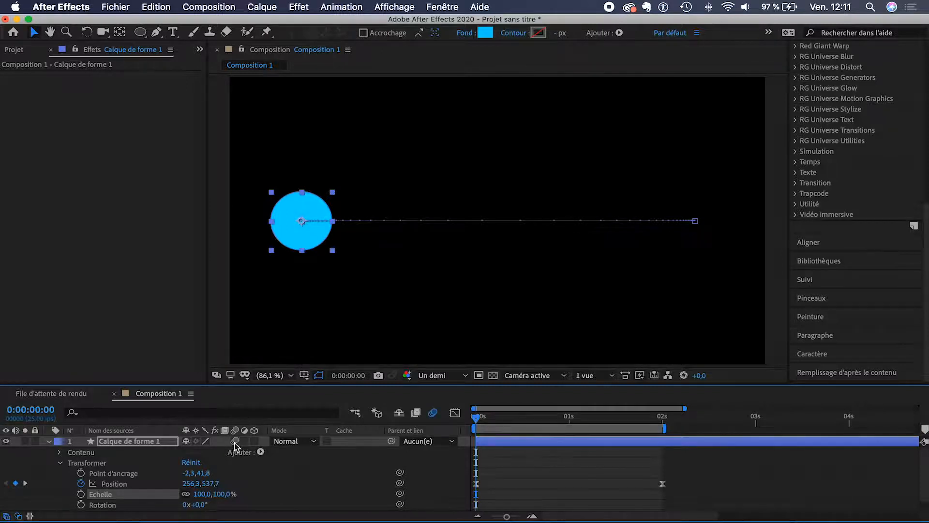
drag(554, 417, 572, 419)
click(554, 474)
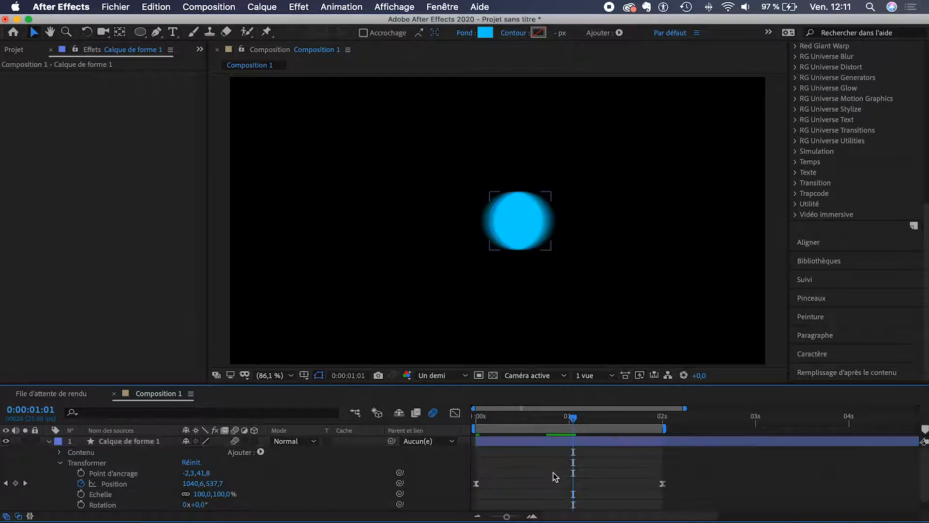
Step: Preview the circle animation from 0 s, then delete the Calque de forme 1 layer
drag(484, 419, 466, 420)
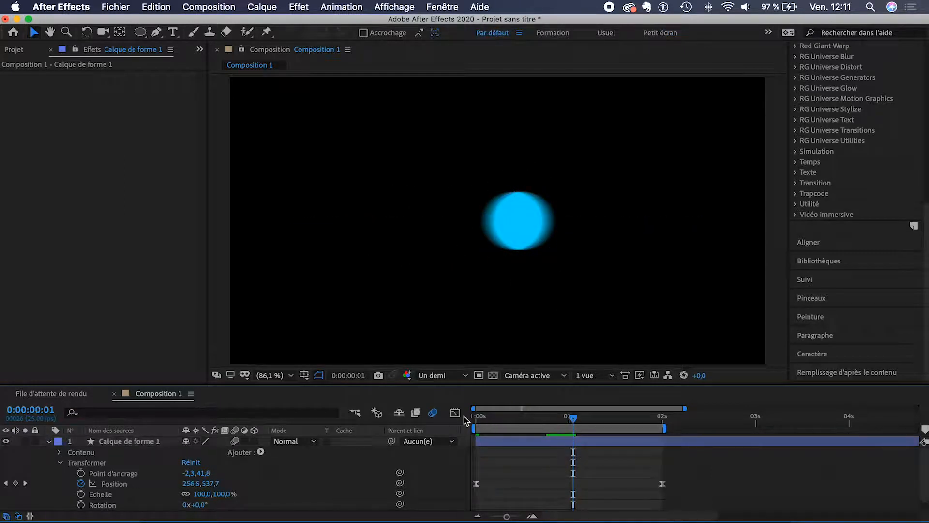
key(space)
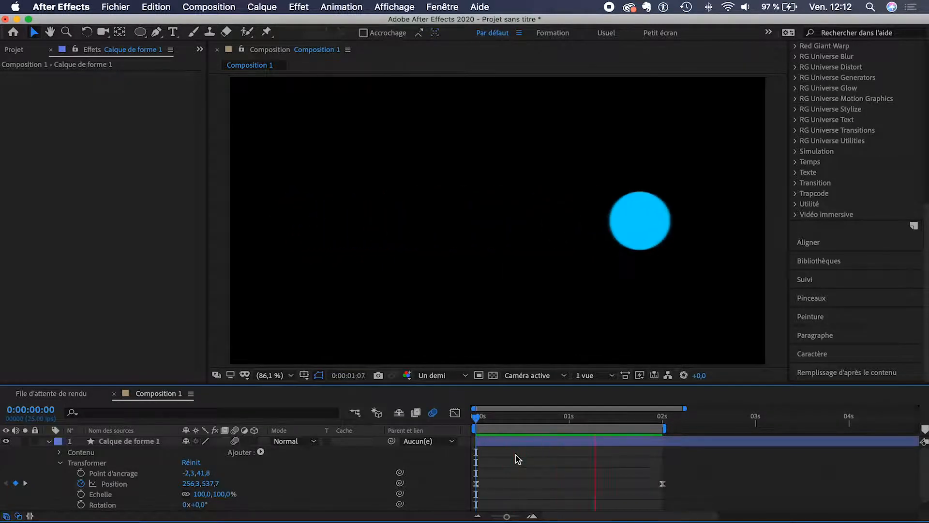
key(space)
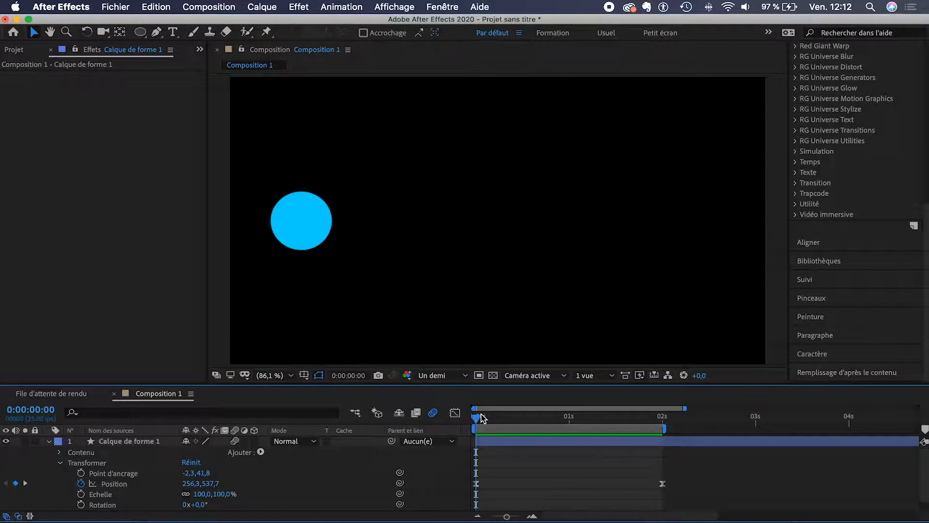
click(124, 443)
click(117, 440)
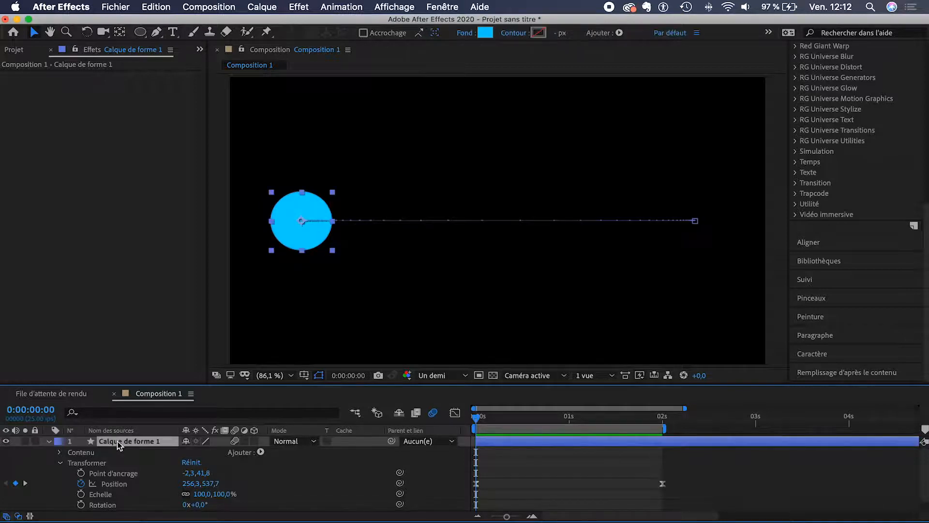
key(Delete)
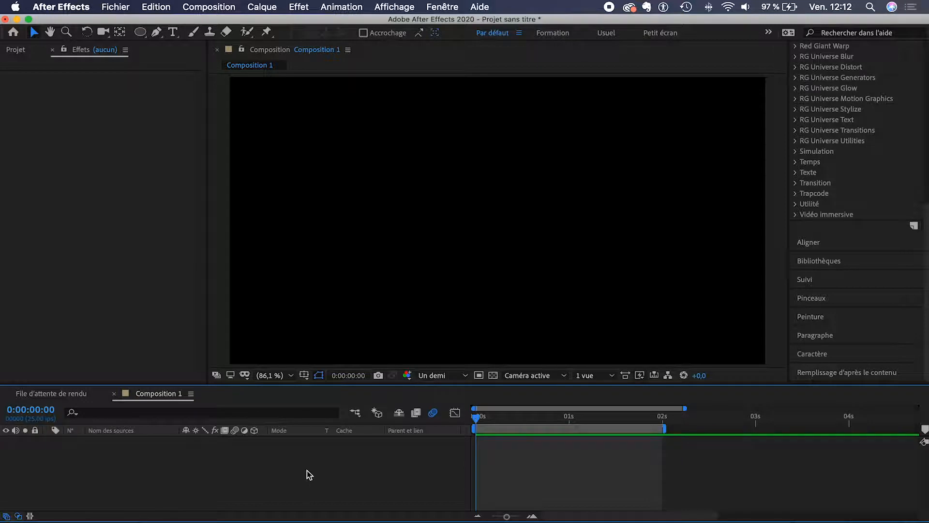
Step: Create a new solid coloured #009BFF, Bleu roi uni 1, and drag it in the frame
right_click(526, 454)
mouse_move(564, 386)
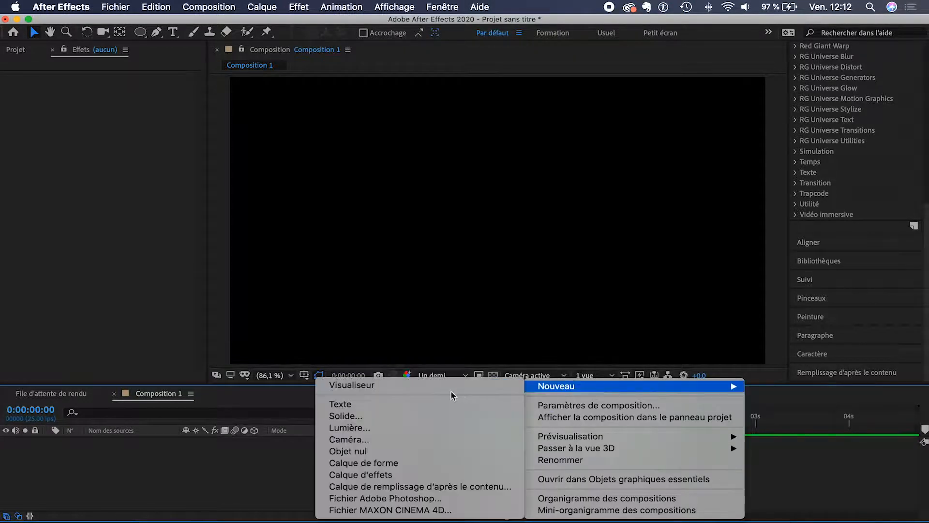
click(408, 417)
click(569, 329)
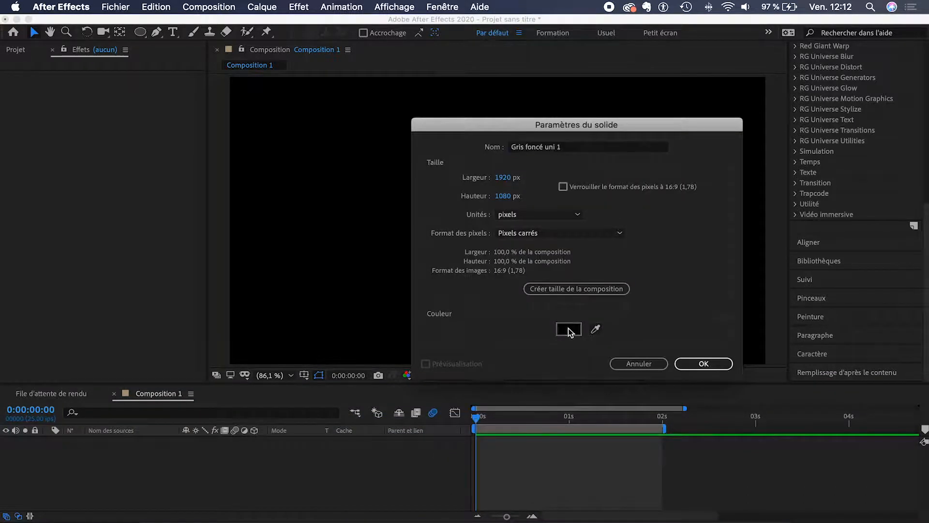
drag(297, 248, 296, 230)
drag(270, 182, 286, 155)
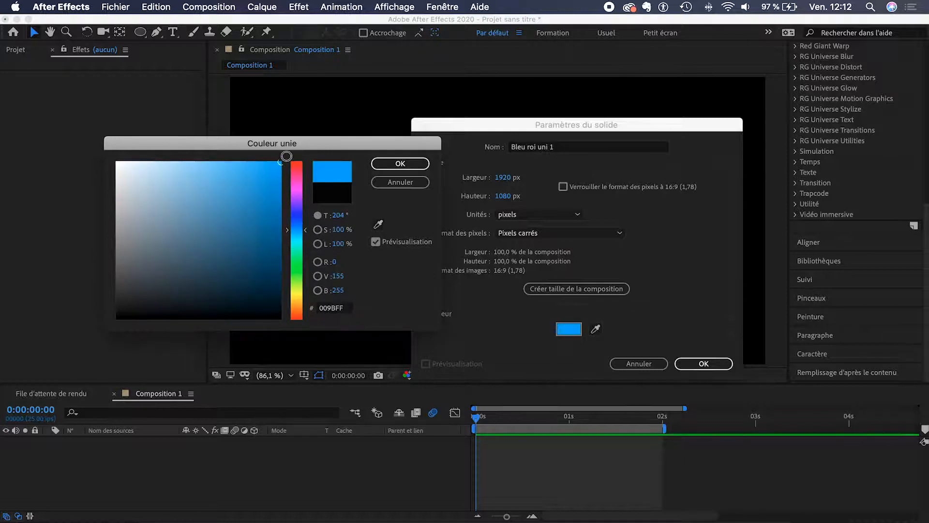
click(393, 165)
click(704, 363)
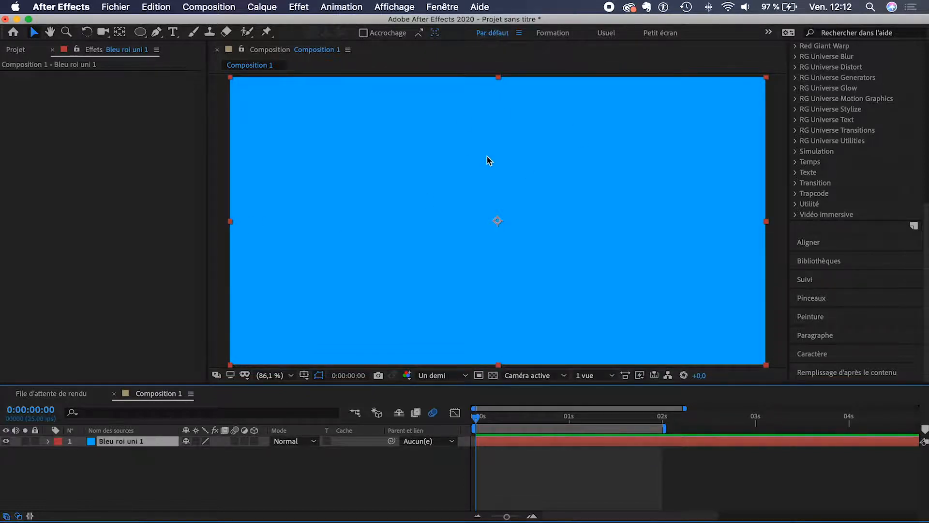
drag(487, 156, 679, 244)
Step: Restore the solid's position and draw an elliptical Masque 1 in its centre
key(super+z)
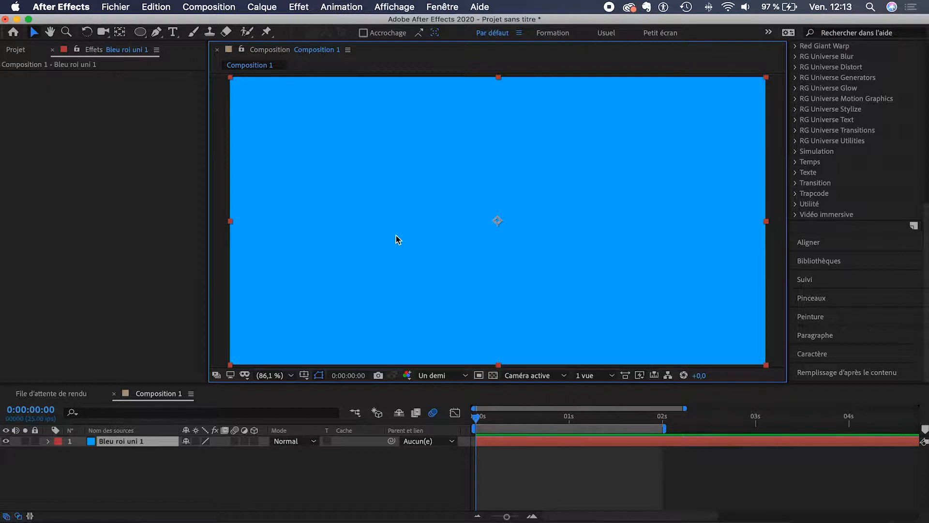
click(141, 34)
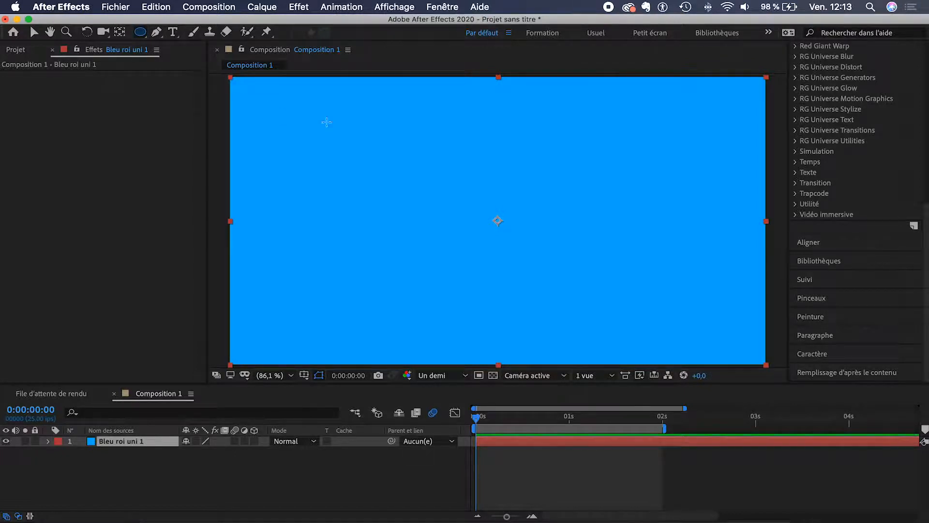
mouse_move(454, 184)
mouse_down()
mouse_move(507, 231)
mouse_move(585, 276)
mouse_move(524, 223)
mouse_move(576, 256)
mouse_move(564, 242)
mouse_up()
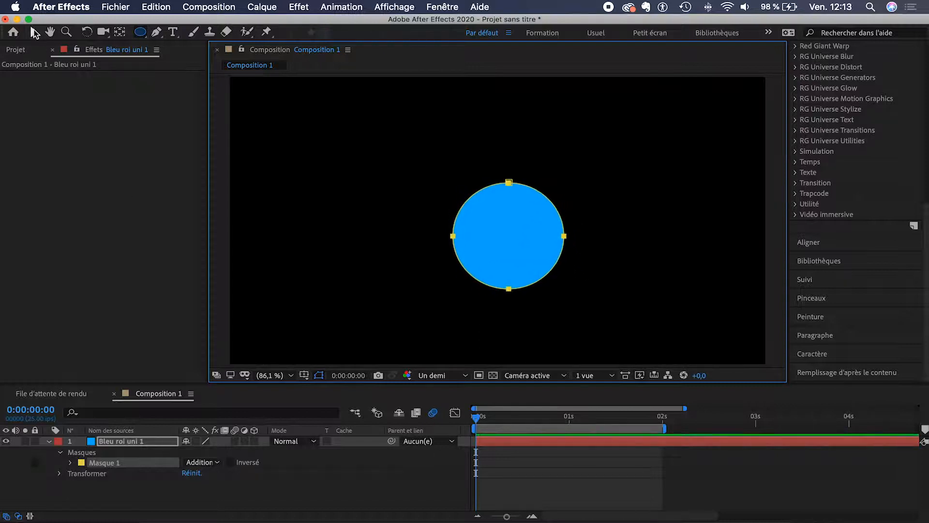
key(v)
click(71, 462)
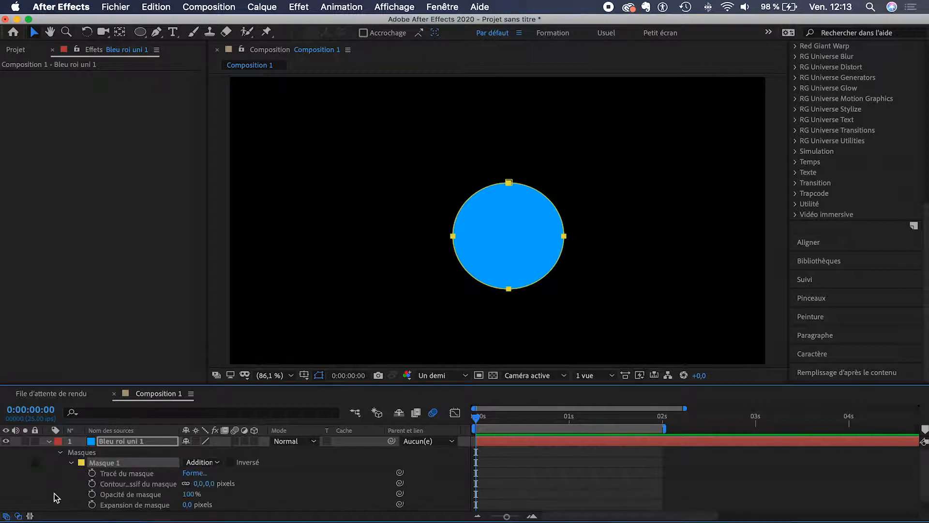
scroll(59, 490, down, 1)
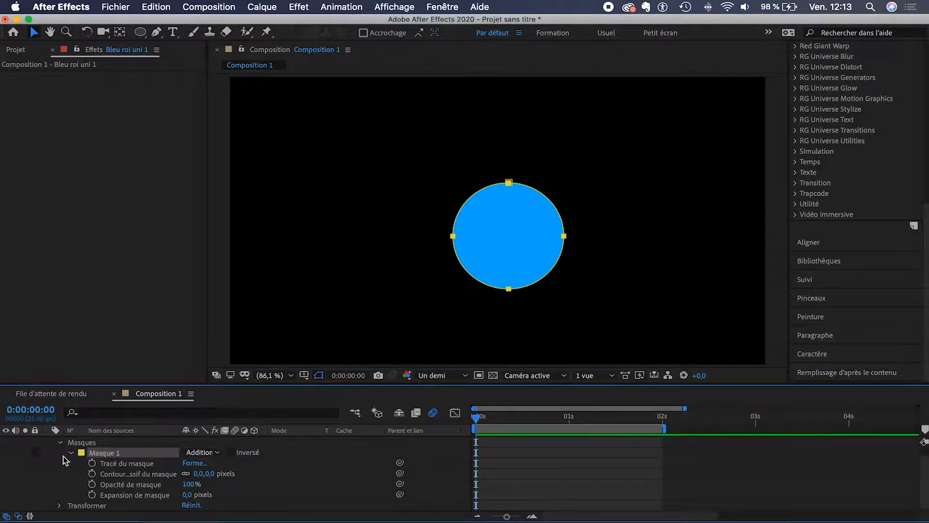
scroll(65, 460, up, 1)
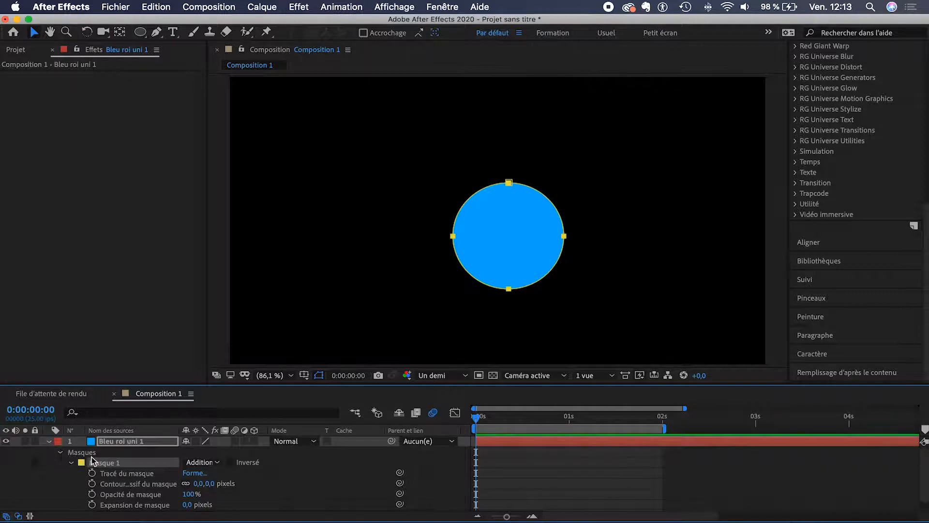
scroll(54, 480, down, 1)
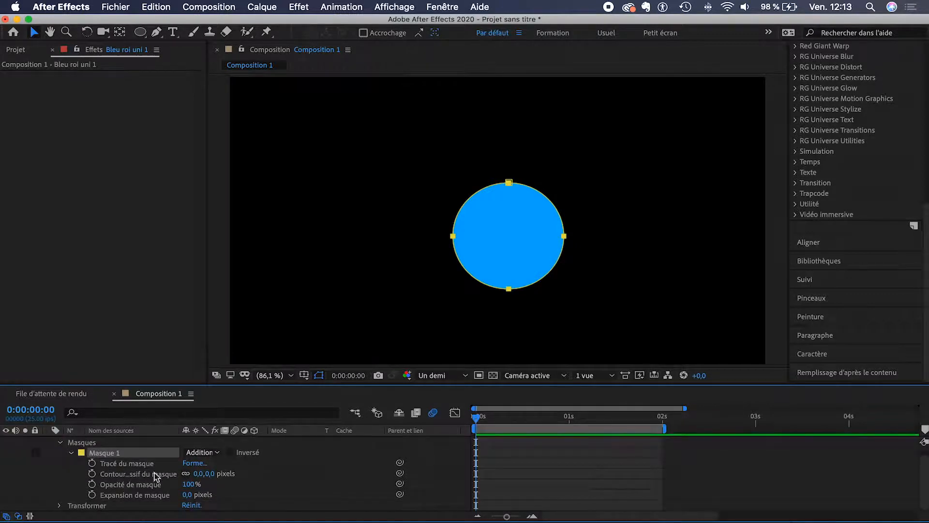
drag(211, 477, 156, 478)
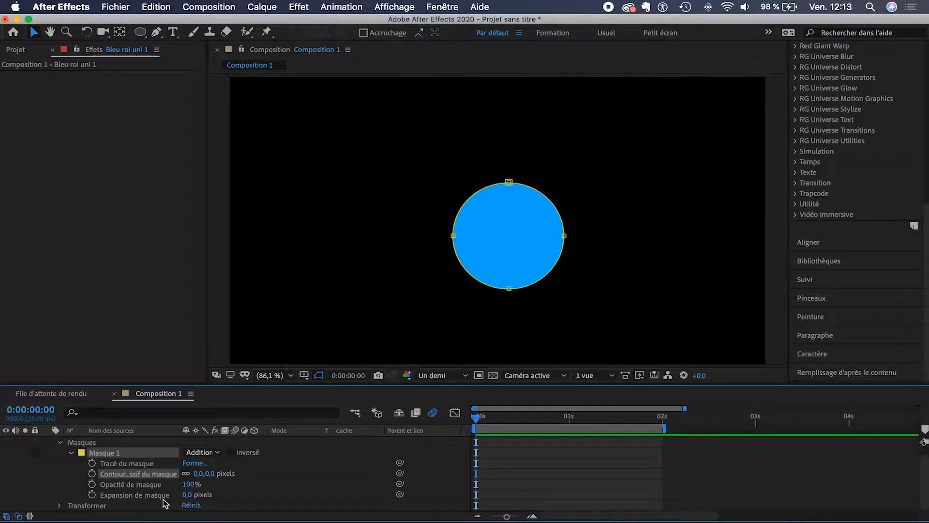
drag(187, 495, 252, 486)
key(super+z)
Step: Keyframe Masque 1's Tracé du masque at 0 s and add a second keyframe at 2 s
click(91, 463)
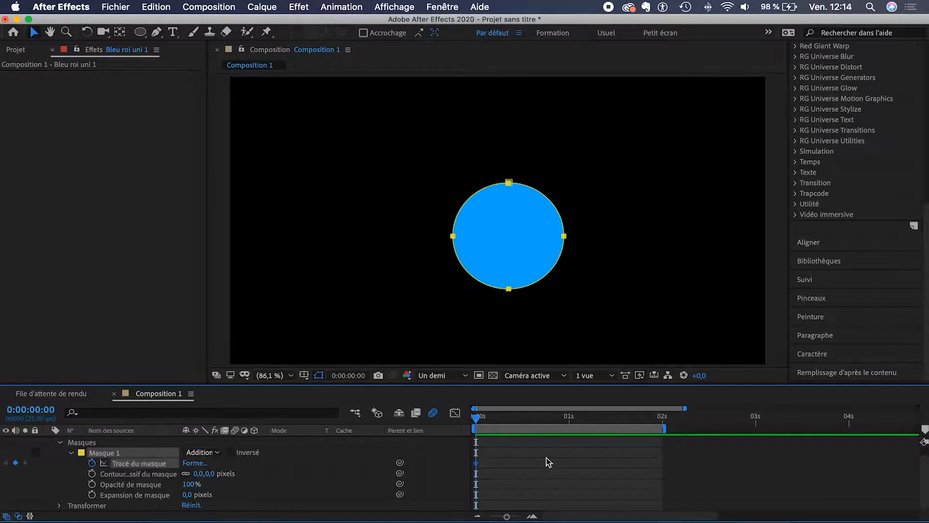
click(663, 419)
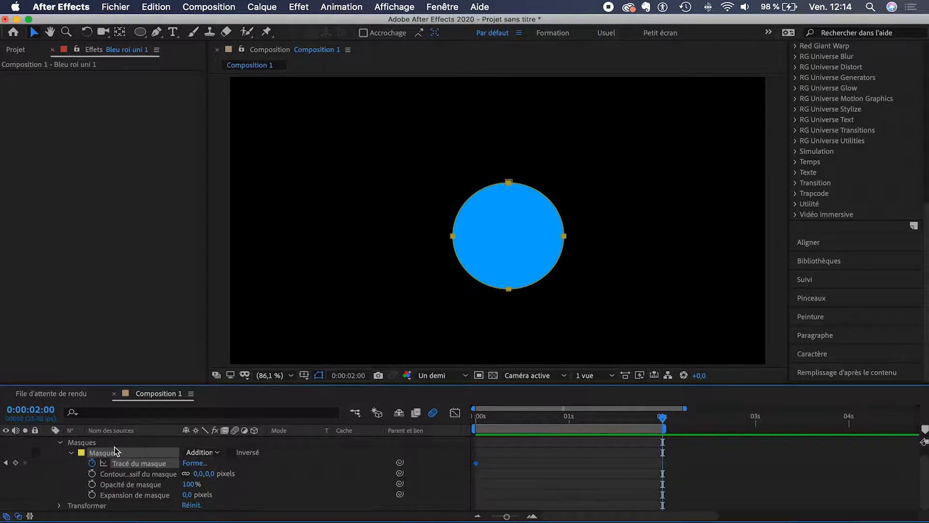
scroll(116, 449, up, 1)
mouse_move(452, 235)
mouse_down()
mouse_move(375, 192)
mouse_move(469, 212)
mouse_move(448, 222)
mouse_up()
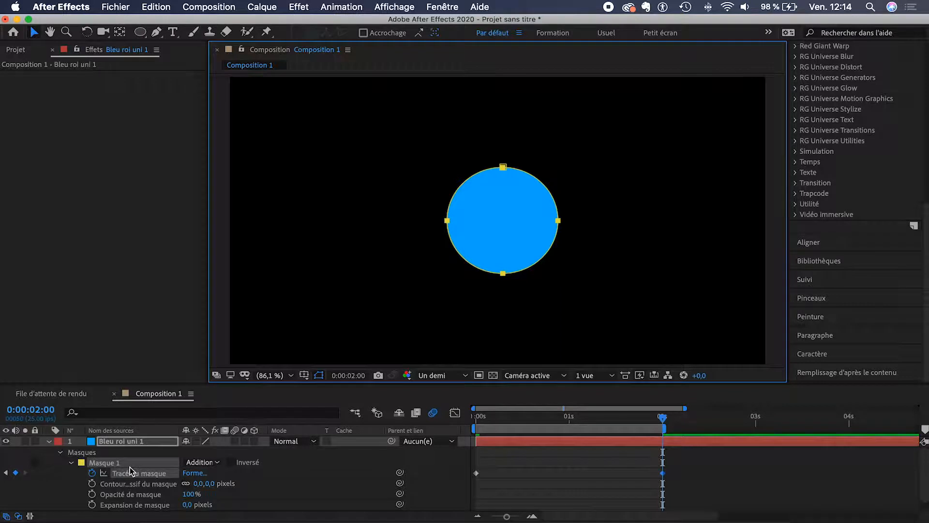
click(85, 453)
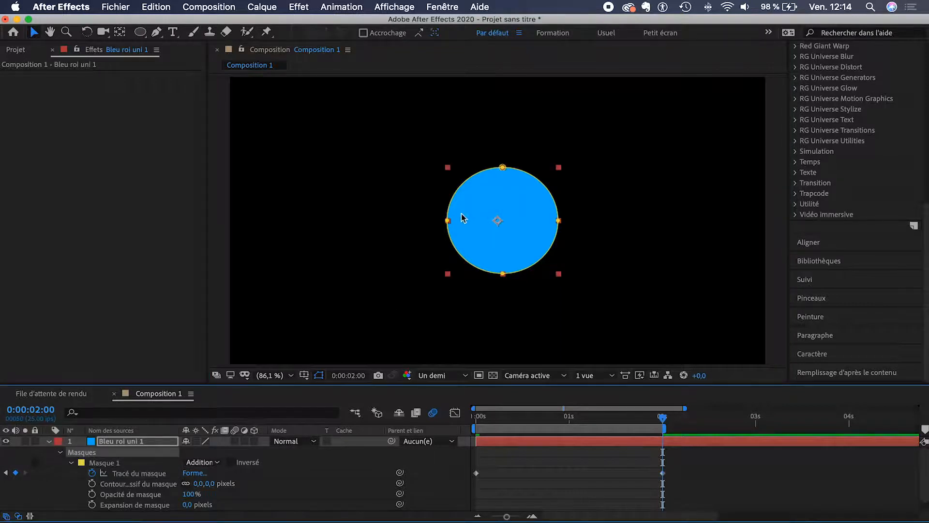
Step: Reshape the mask at 2 s into a wide-based hourglass, then preview from the start
drag(448, 221, 514, 222)
drag(504, 167, 385, 135)
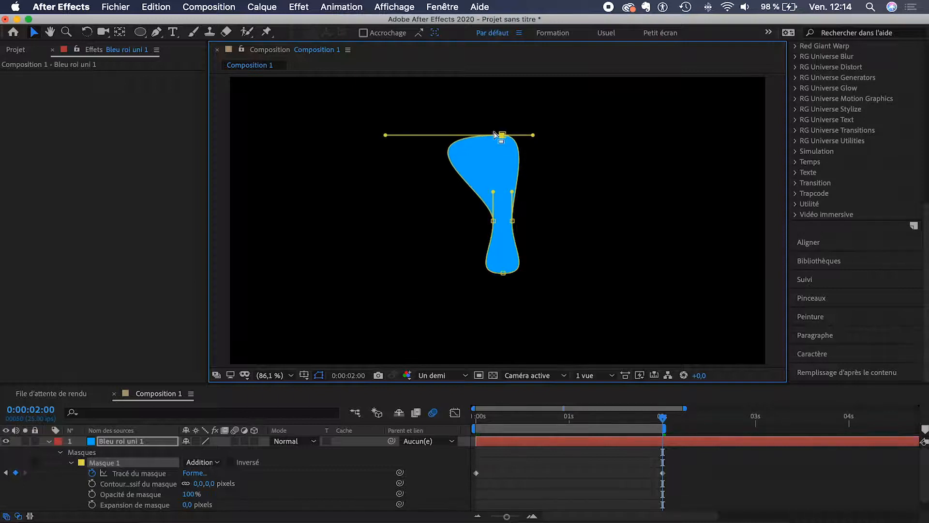
drag(532, 135, 615, 135)
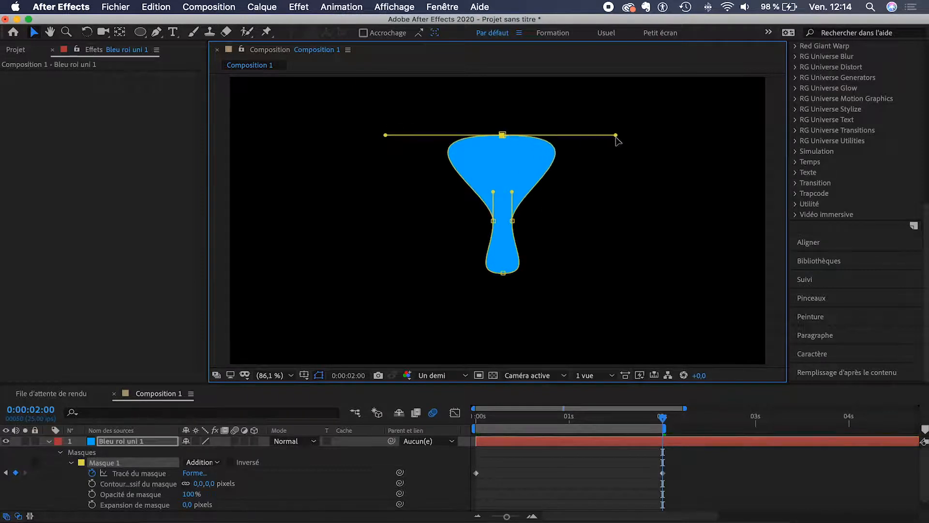
click(503, 273)
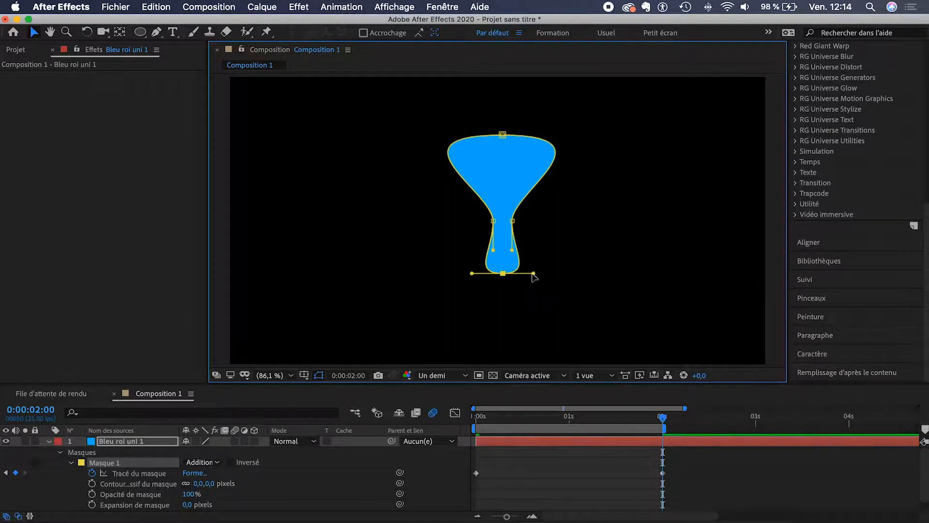
drag(533, 274, 698, 273)
drag(468, 274, 294, 273)
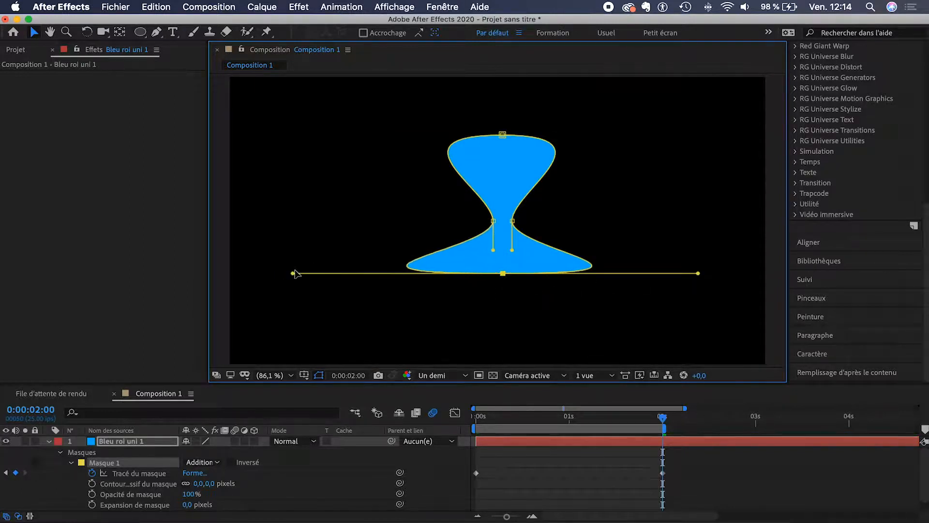
click(610, 473)
drag(489, 418, 474, 420)
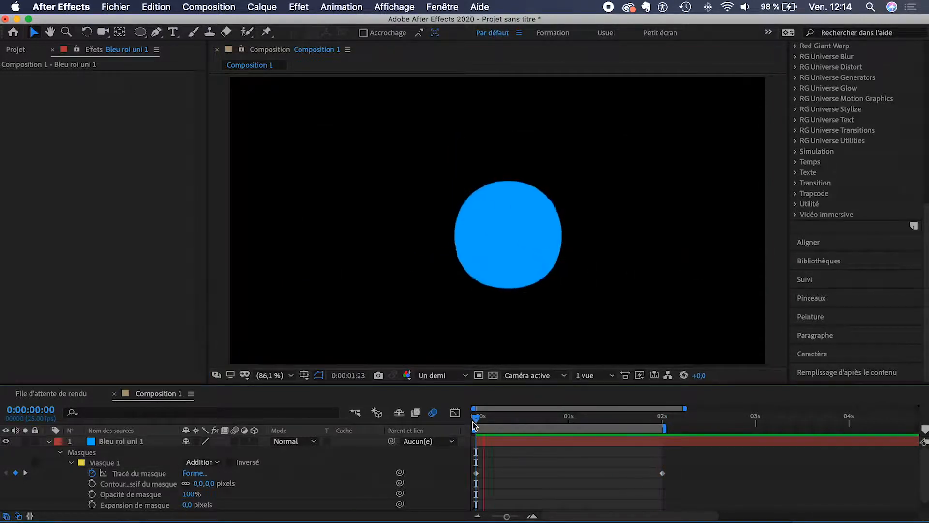
key(space)
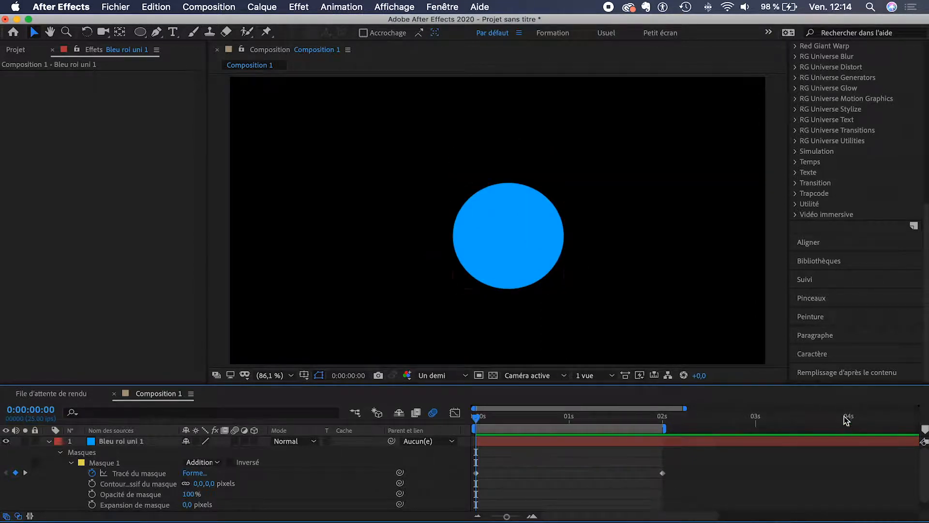
Step: Copy the circle mask path keyframe to 4 s so the shape returns to a circle
click(848, 418)
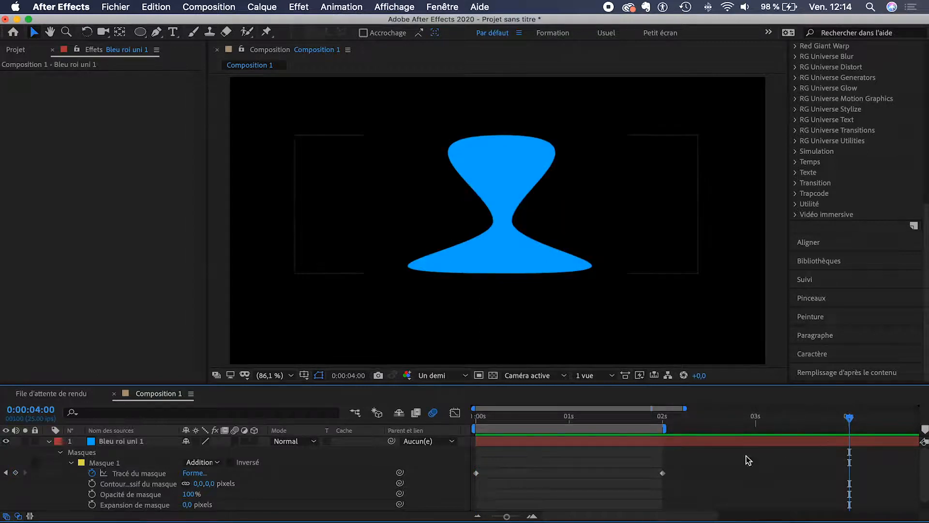
click(476, 473)
key(ctrl+c)
key(ctrl+v)
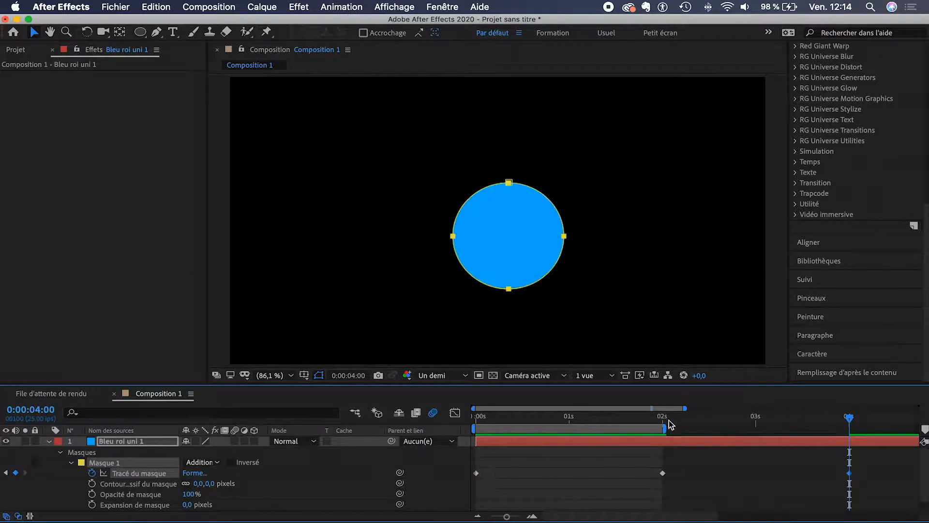
Step: Extend the work area to about 4 s and preview the full circle–hourglass–circle morph
click(667, 429)
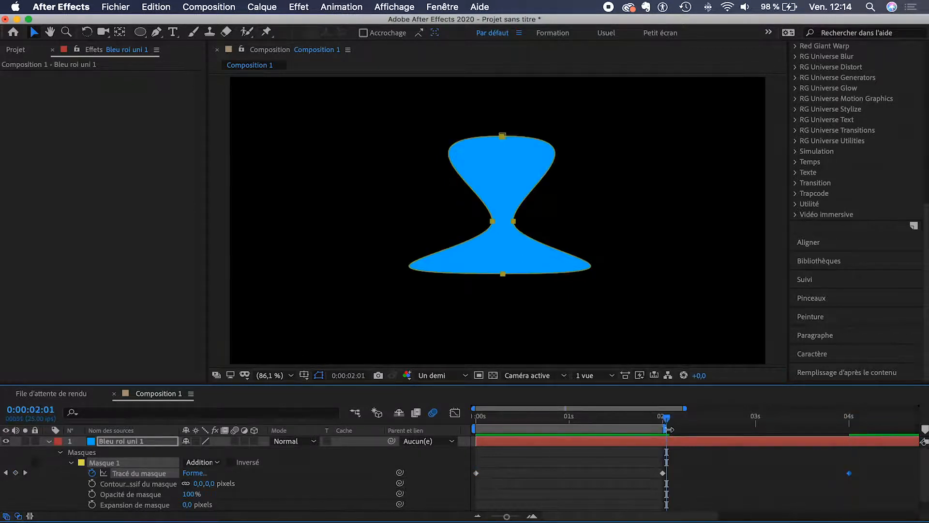
drag(667, 429, 857, 432)
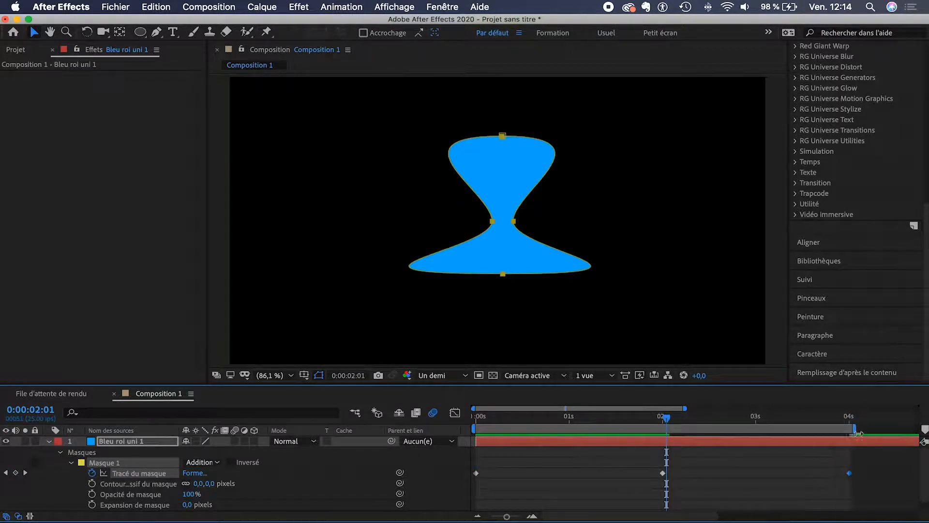
click(478, 417)
key(space)
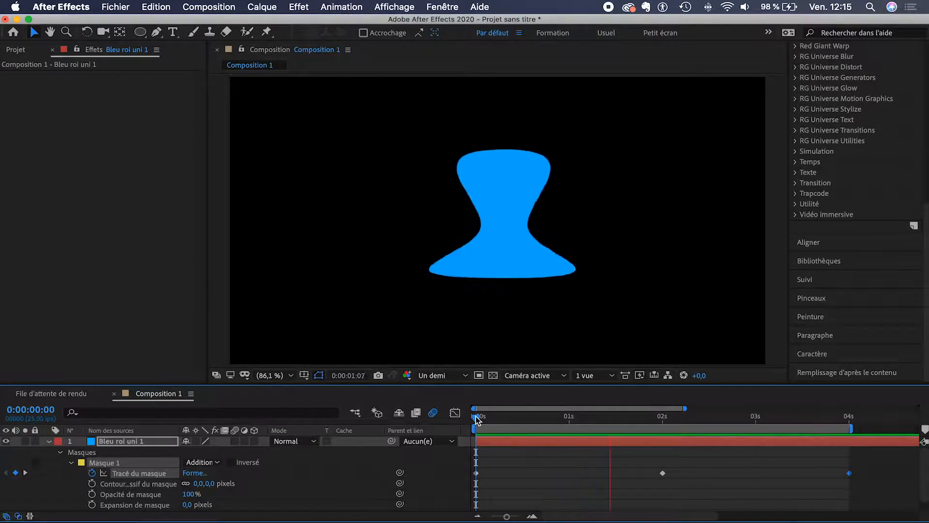
key(space)
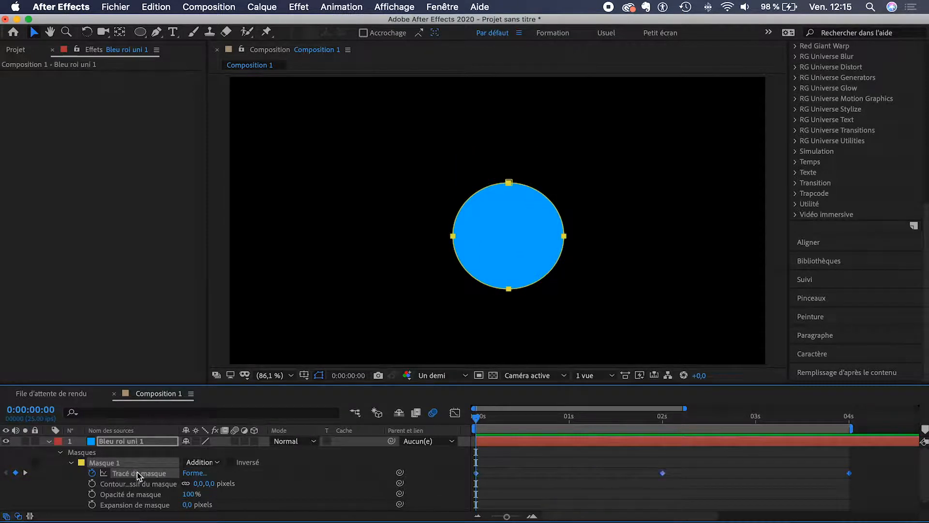
Step: Apply Easy Ease to Masque 1's path keyframes, raise influence to roughly 69–80%, and preview
click(455, 412)
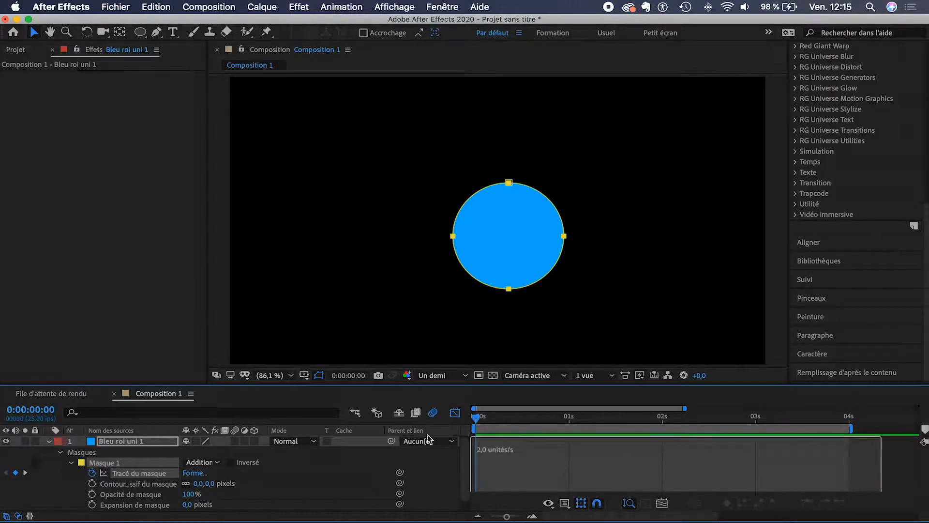
click(807, 503)
drag(631, 485, 587, 483)
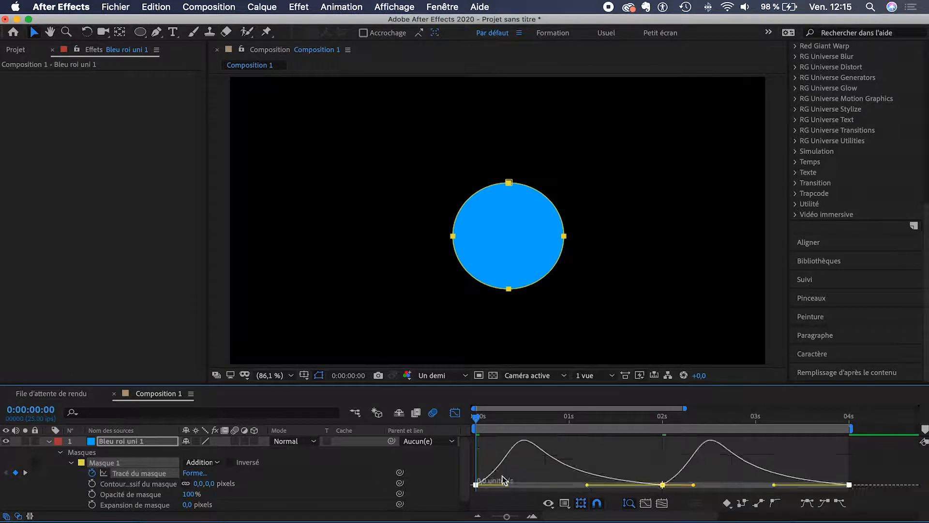
drag(507, 483, 550, 485)
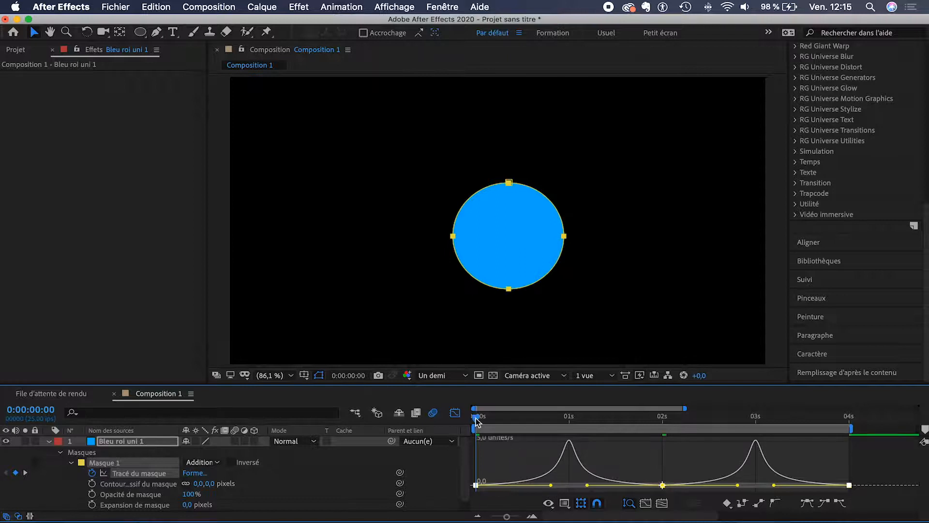
key(space)
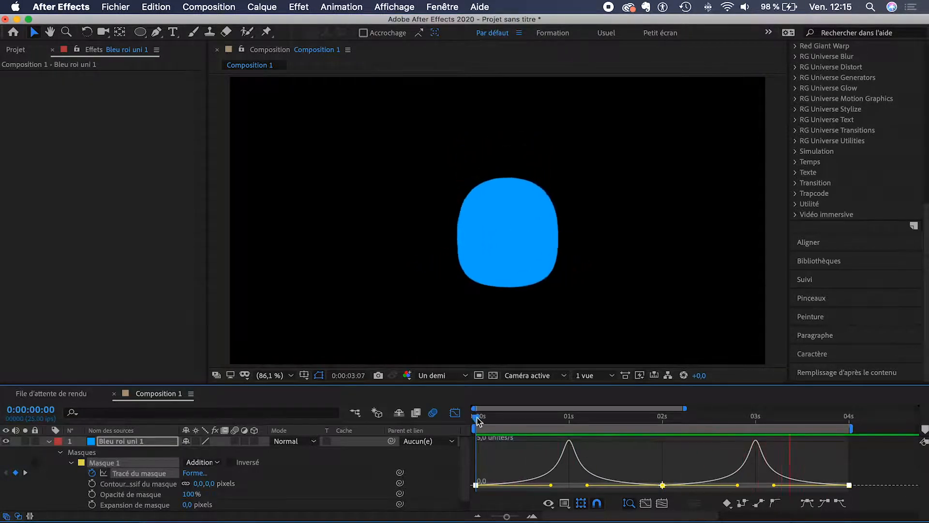
click(455, 412)
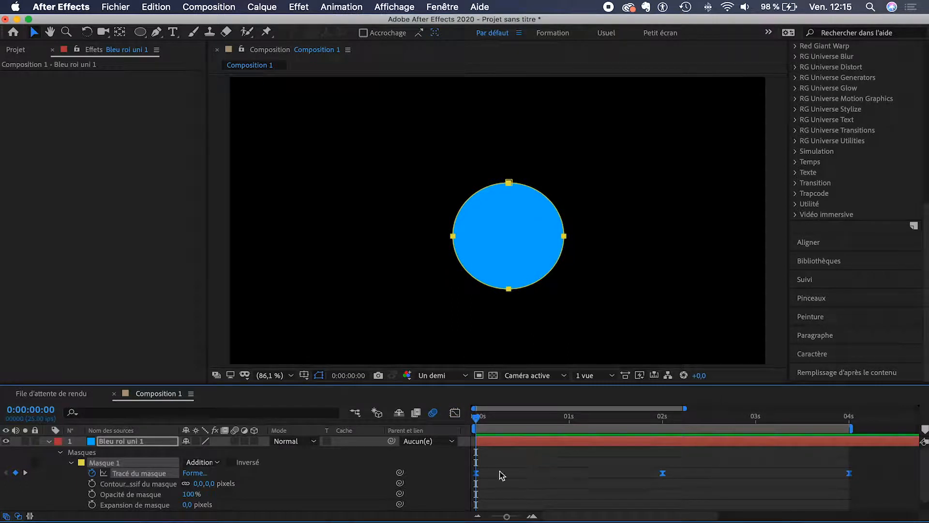
Step: Delete the animated Masque 1 and add a full-layer ellipse mask to the blue solid
click(93, 472)
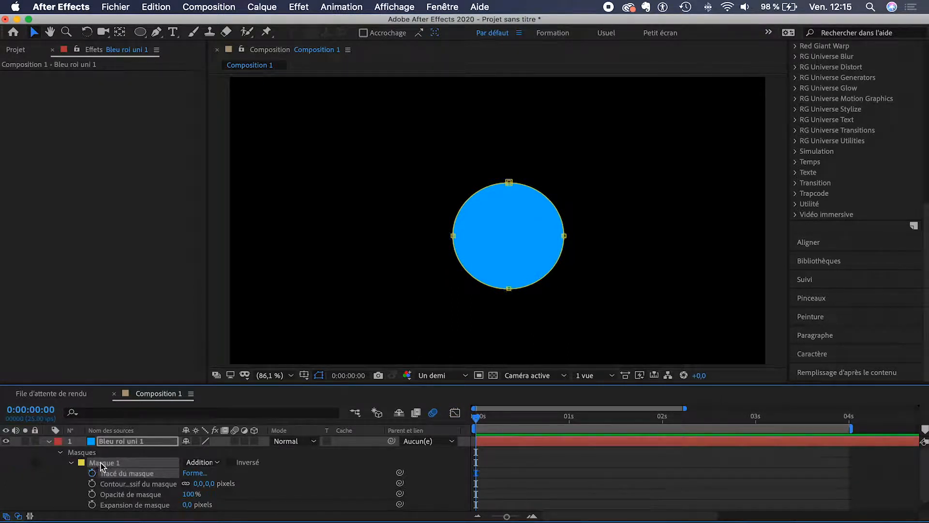
key(Delete)
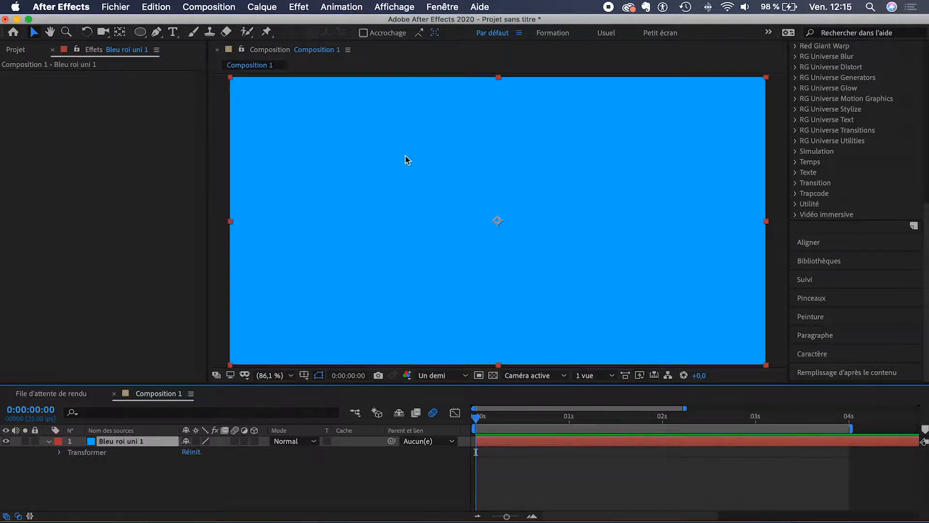
double_click(140, 32)
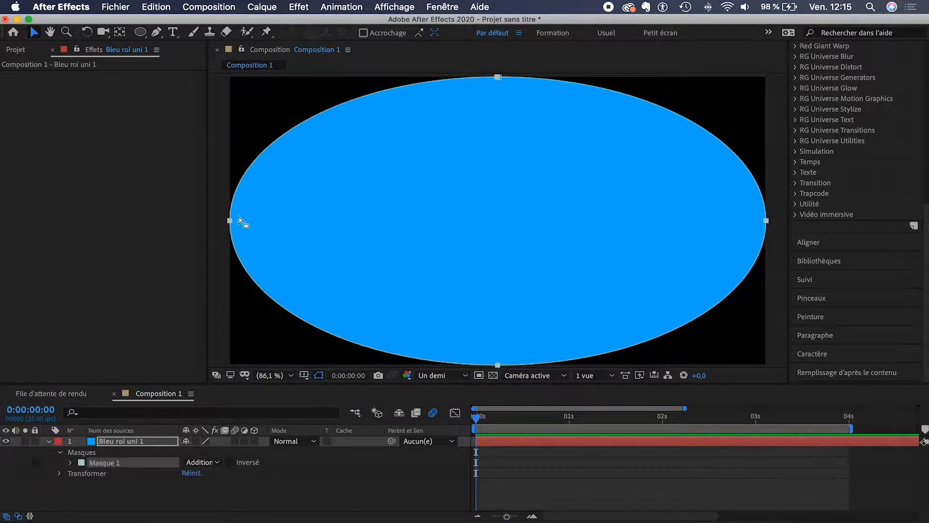
click(71, 464)
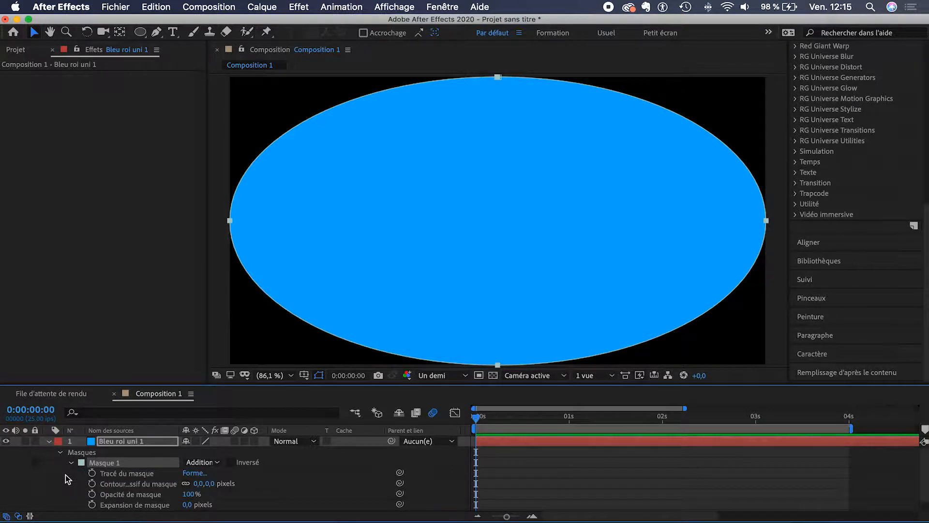
scroll(66, 477, down, 1)
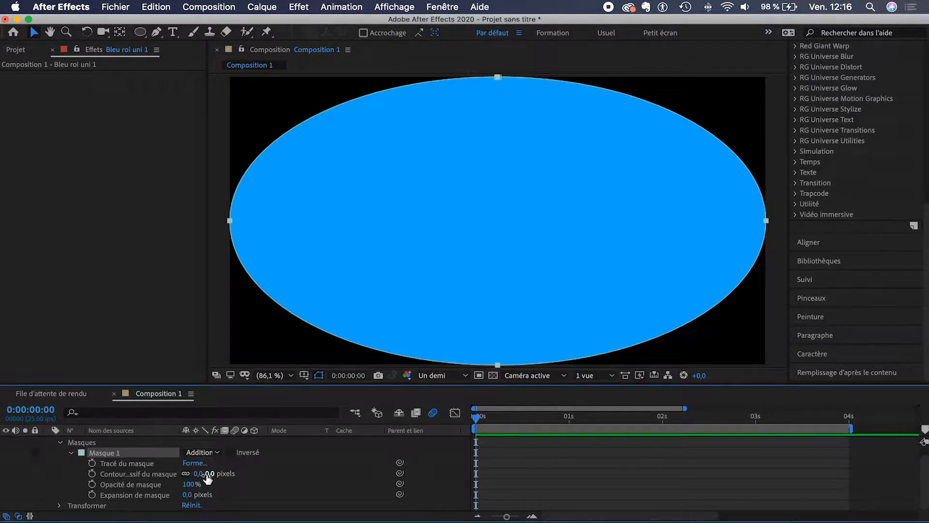
Step: Set Masque 1's Contour progressif to 985 px and Expansion de masque to 281 px
drag(209, 475, 758, 474)
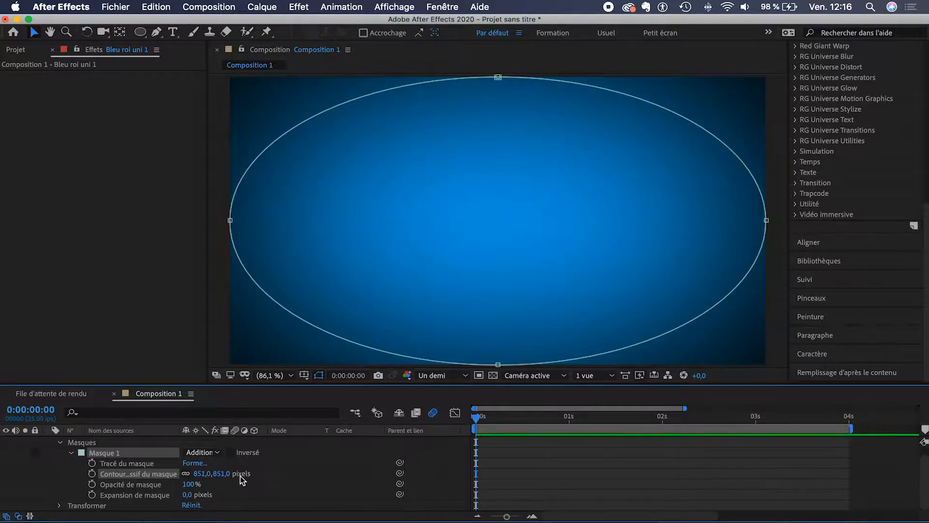
drag(213, 473, 302, 477)
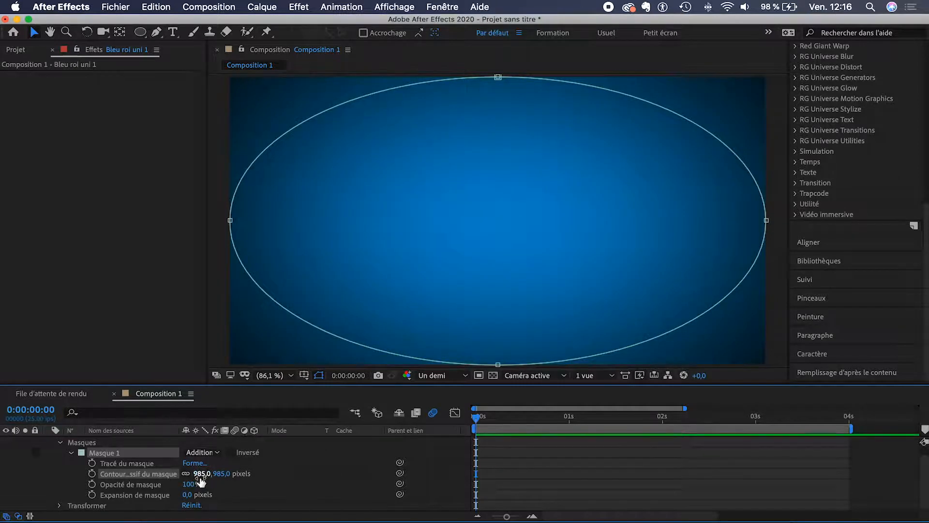
drag(187, 494, 363, 492)
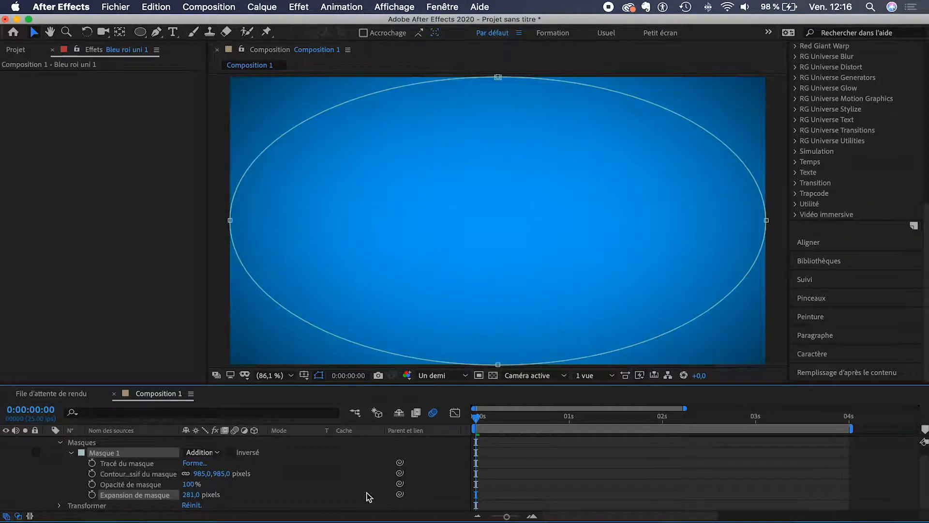
click(496, 472)
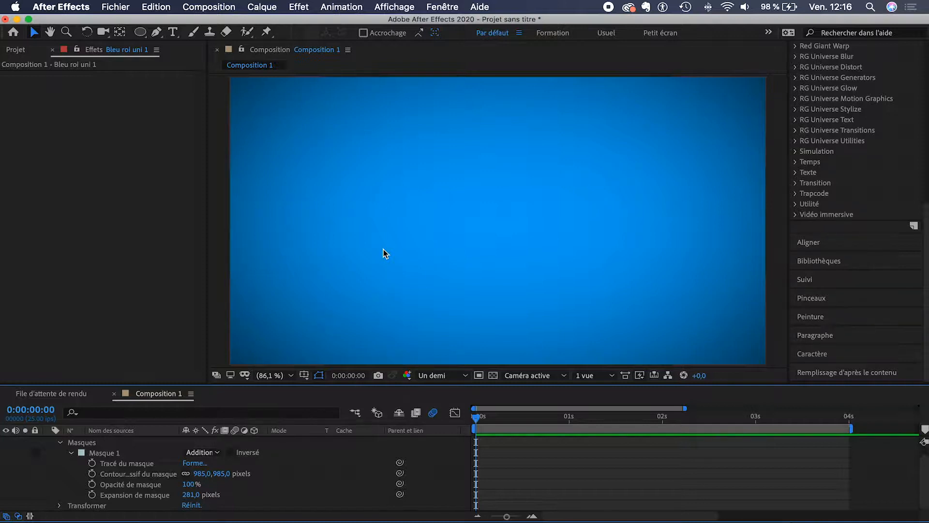
Step: Collapse the Masques group, delete and restore the Bleu roi uni 1 solid, then pick the Type tool
scroll(77, 455, up, 1)
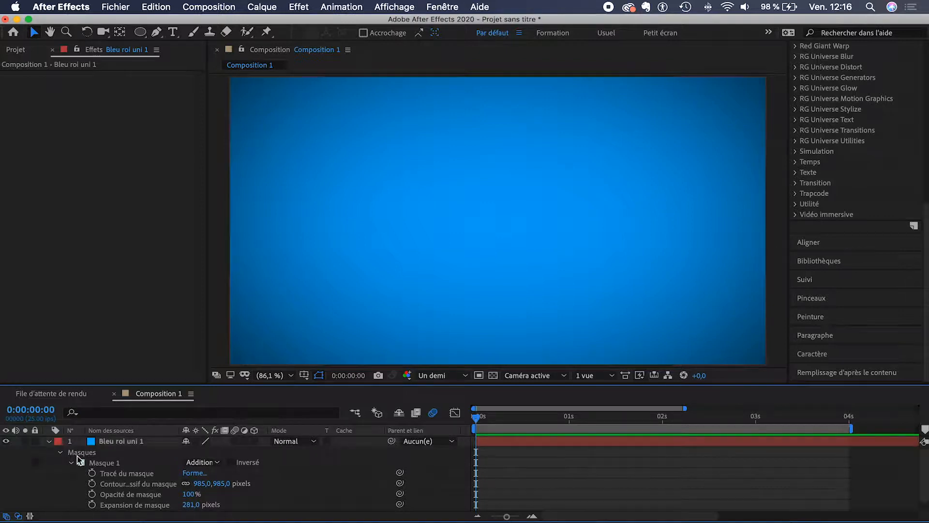
click(59, 452)
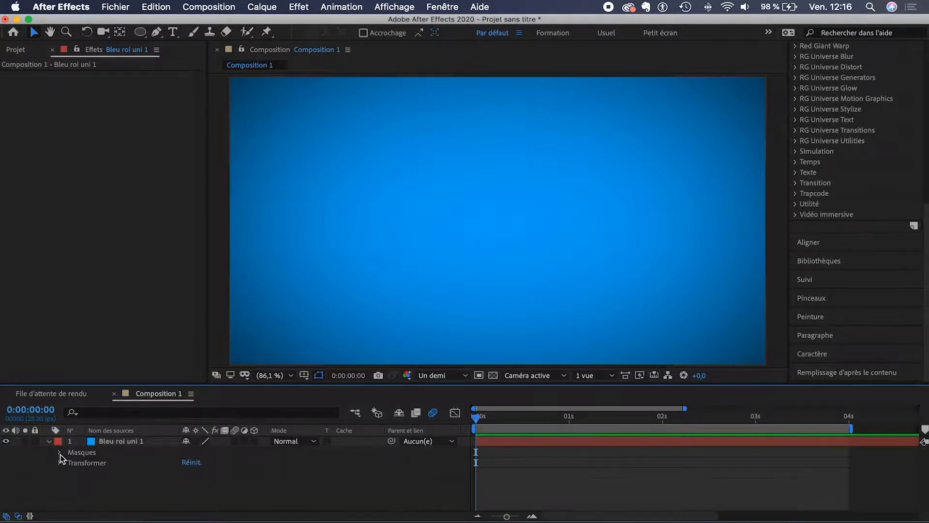
click(122, 444)
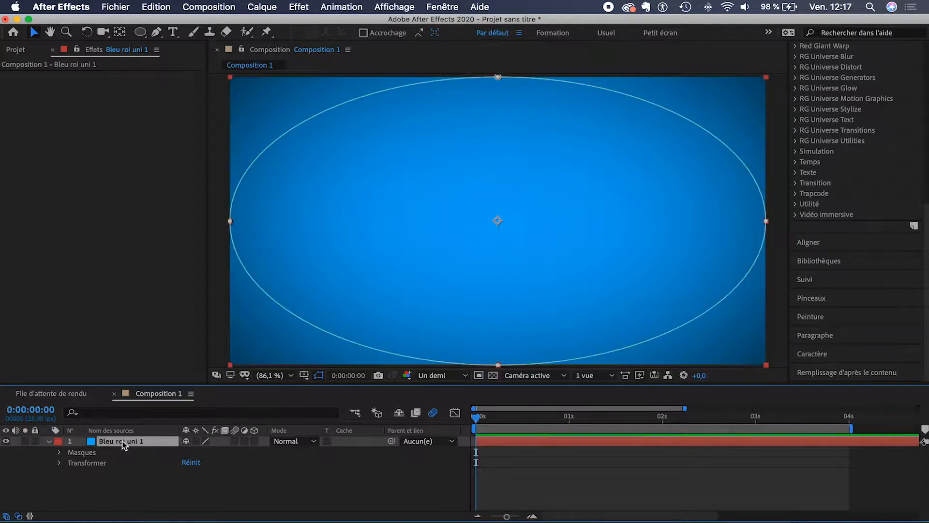
key(Delete)
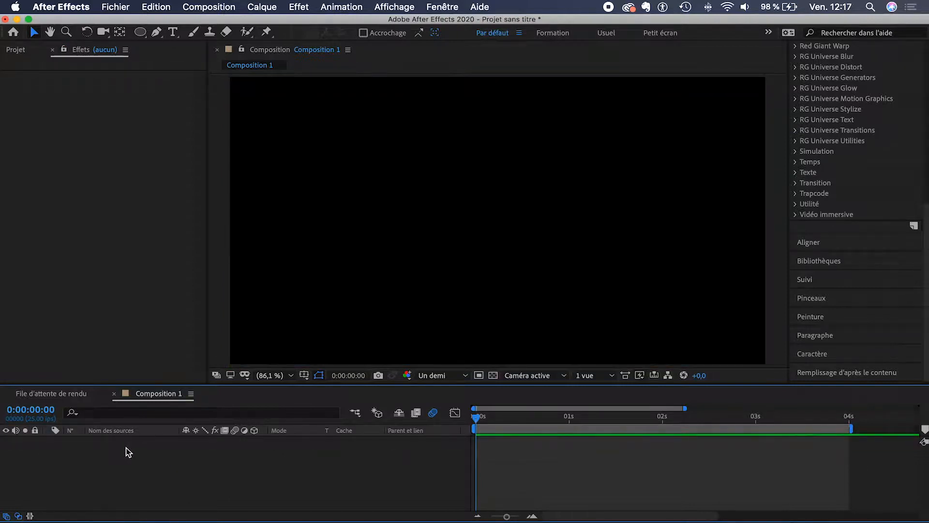
key(super+z)
click(160, 468)
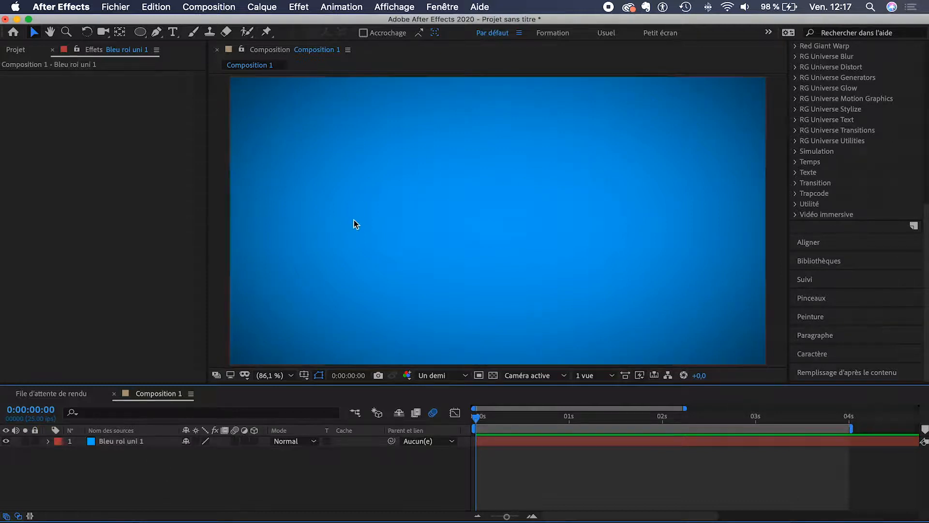
click(173, 33)
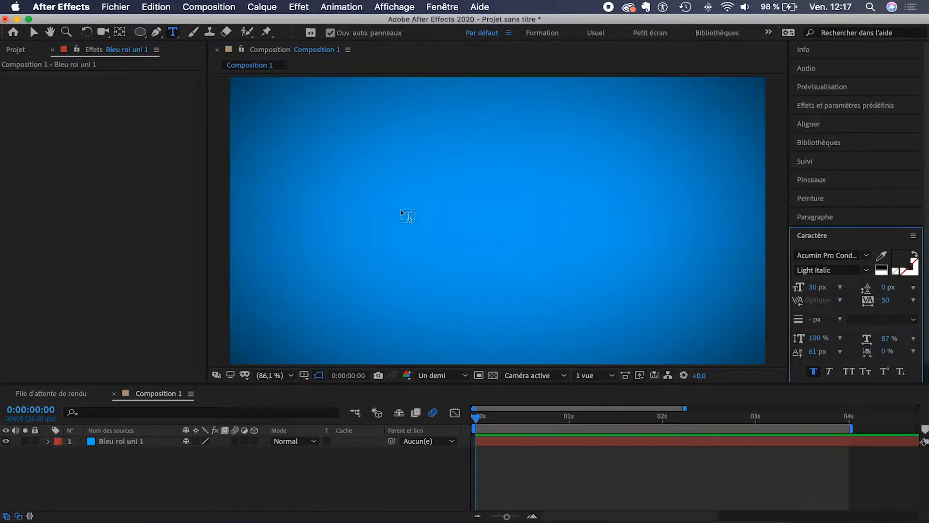
Step: Create a text layer reading 'TUTORIEL' in the composition
click(418, 219)
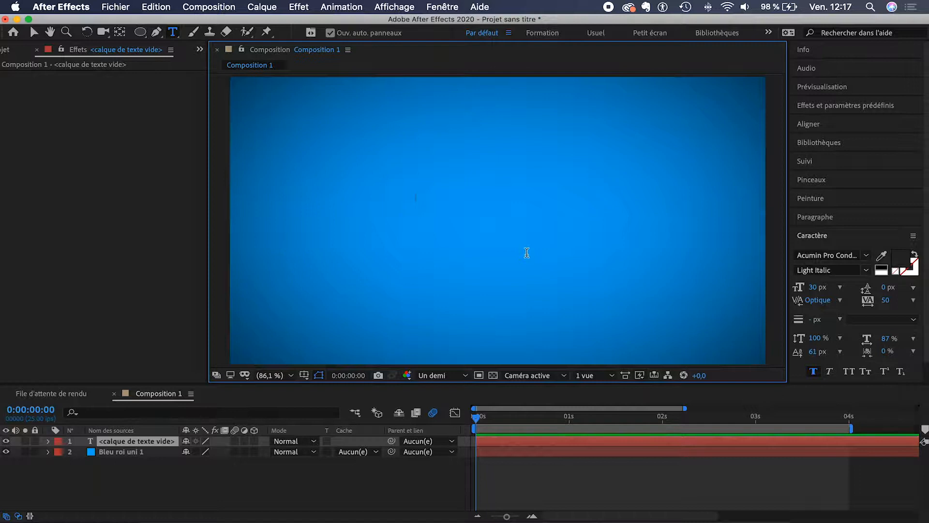
text(T)
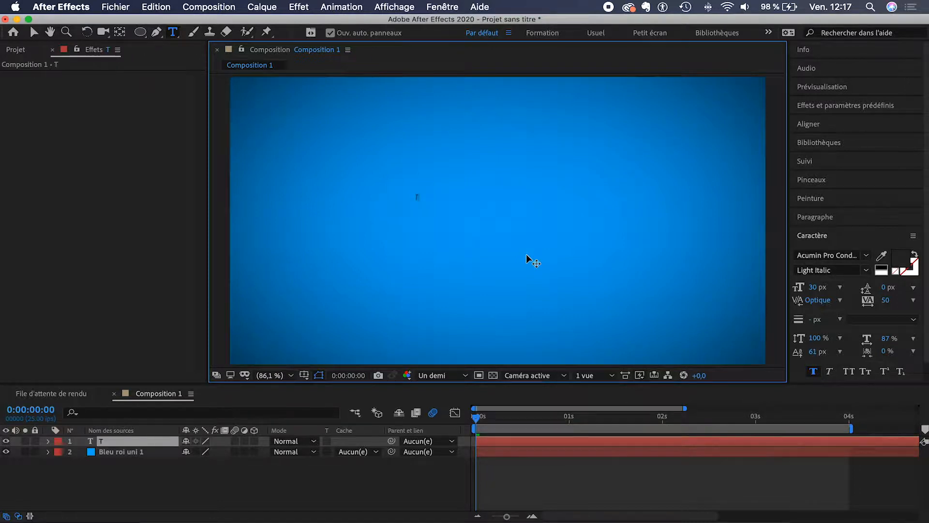
text(UTORIEL)
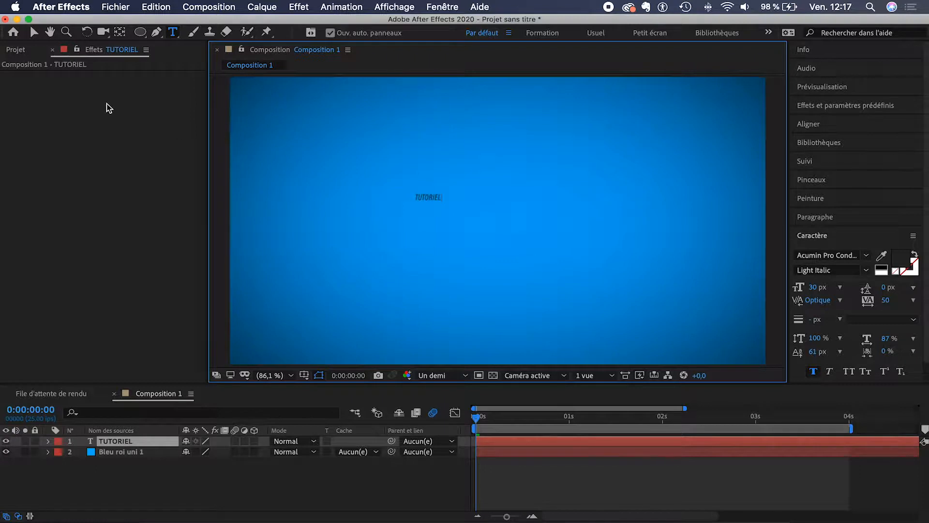
click(33, 32)
Step: Scale up the TUTORIEL text, centre it in the composition and centre its anchor point
drag(445, 197, 605, 93)
drag(525, 112, 521, 202)
click(121, 34)
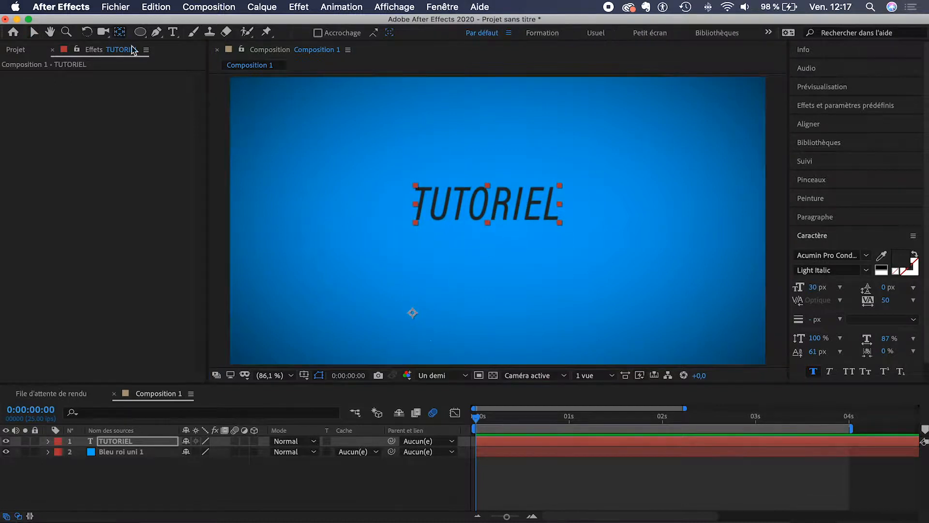
drag(411, 312, 487, 202)
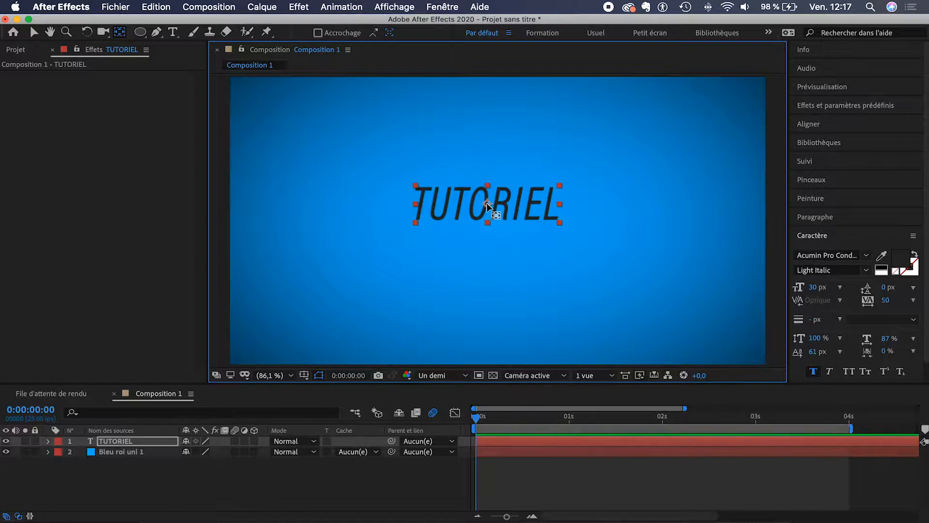
click(33, 32)
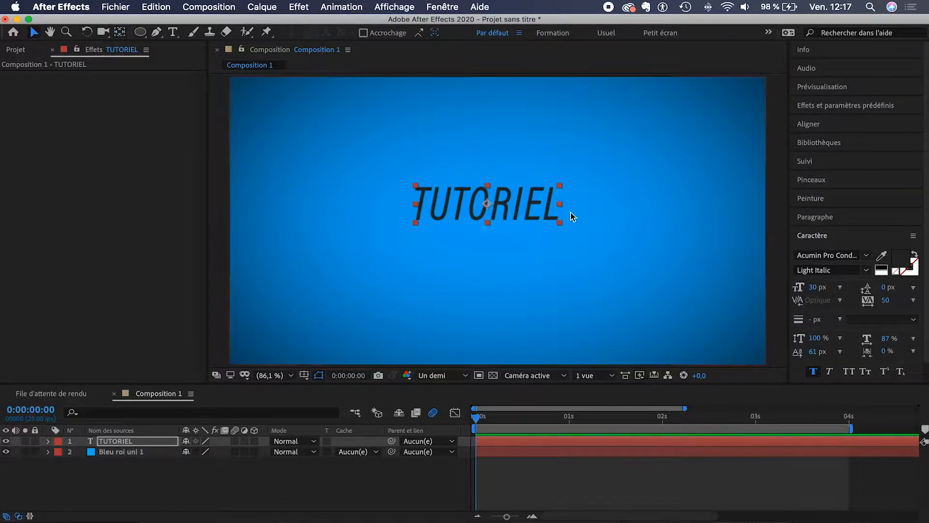
mouse_move(562, 207)
mouse_down()
mouse_move(601, 207)
mouse_move(602, 217)
mouse_move(549, 215)
mouse_up()
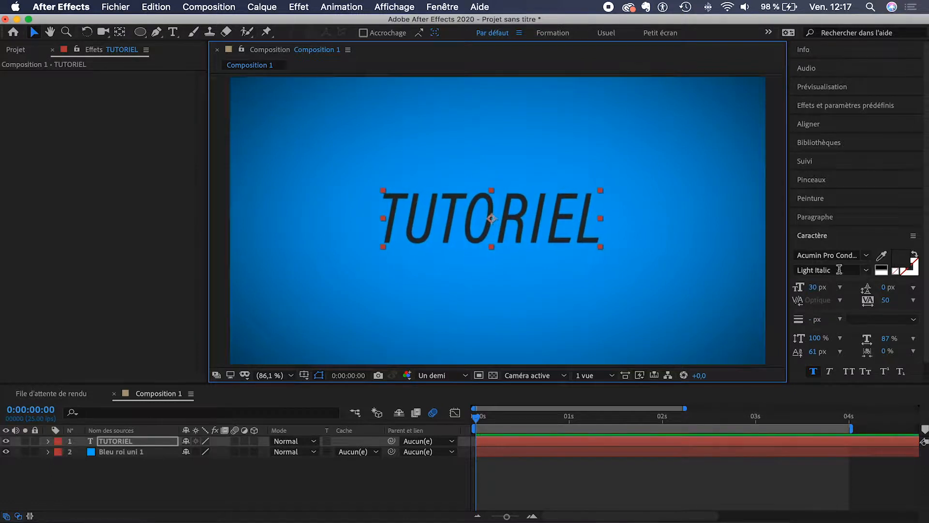
Step: Make TUTORIEL white in Black Italic weight and nudge it slightly left
click(883, 269)
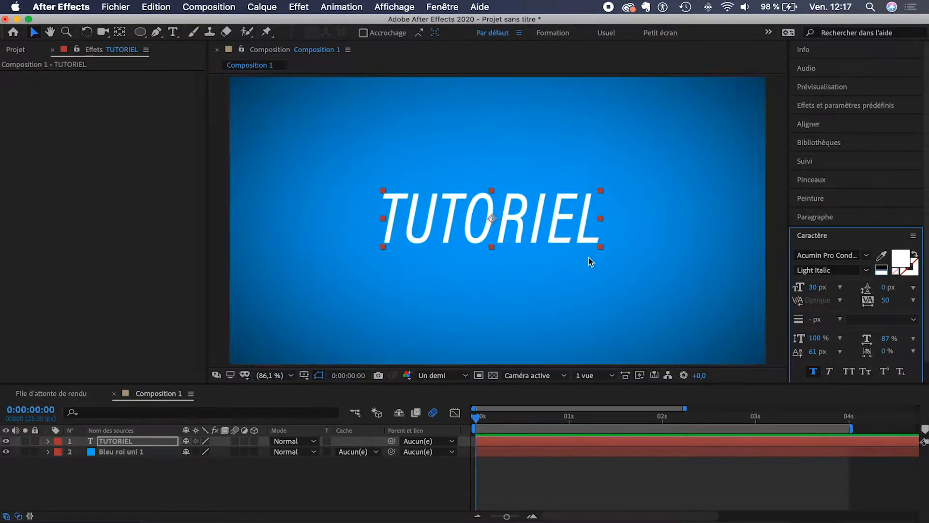
click(867, 271)
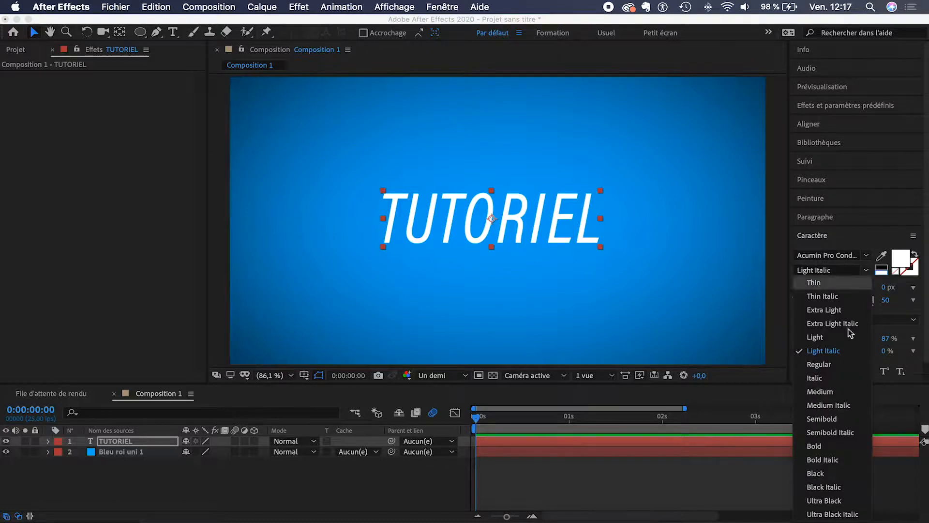
click(833, 501)
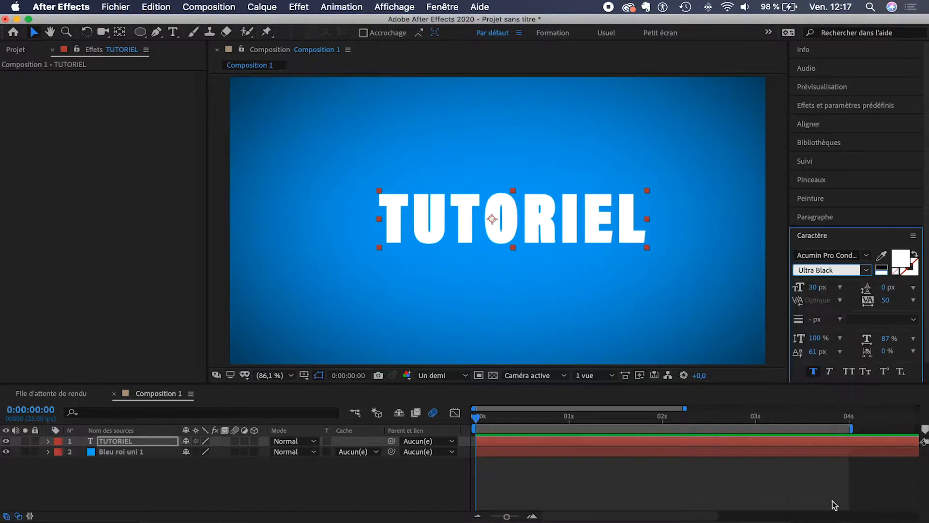
click(866, 270)
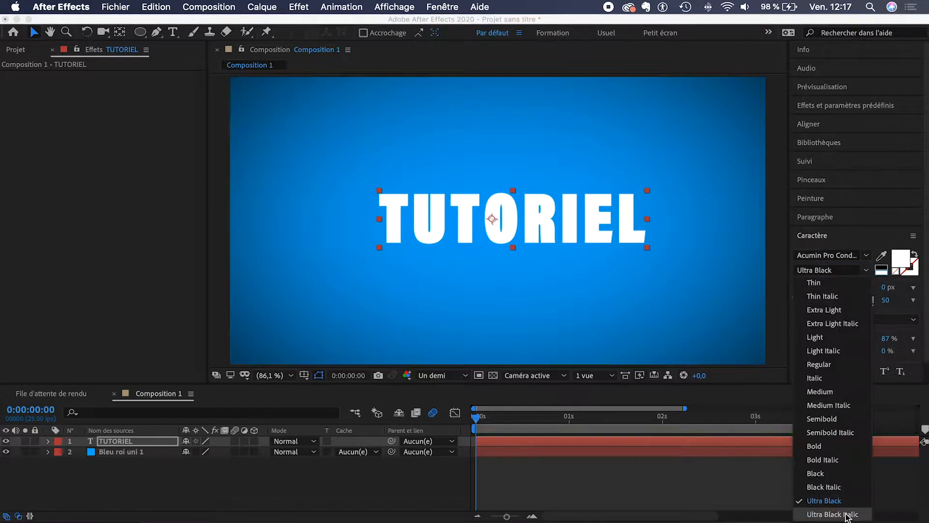
click(843, 486)
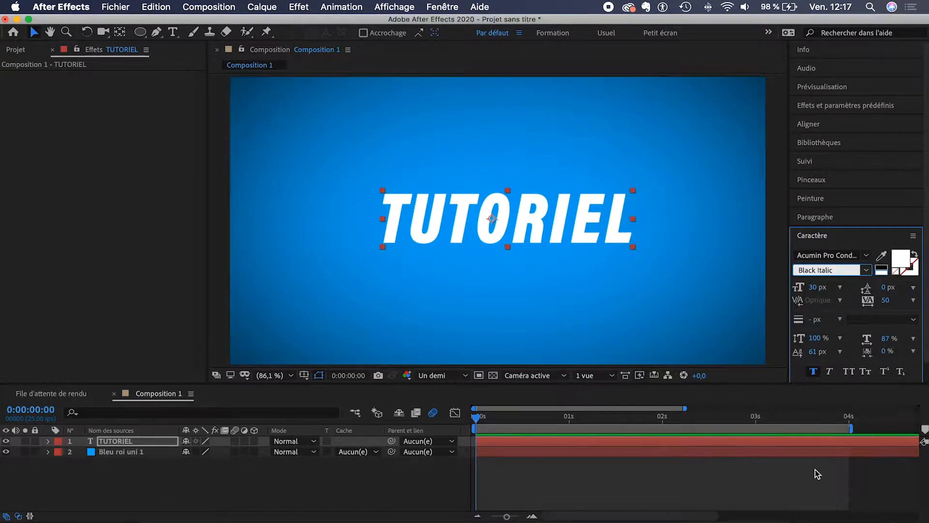
mouse_move(556, 218)
mouse_down()
mouse_move(540, 211)
mouse_move(548, 216)
mouse_up()
Step: Adjust TUTORIEL's anchor point, then reselect the layer and expand its properties
click(120, 32)
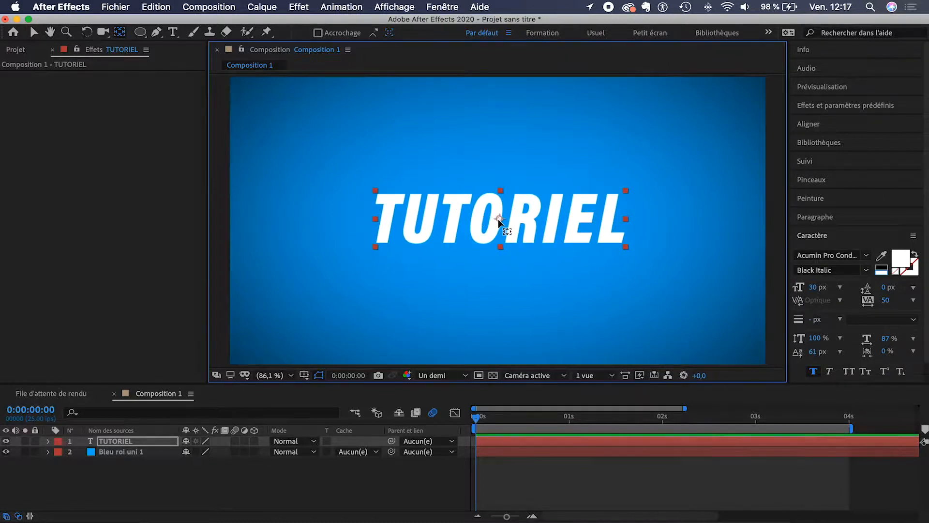
click(33, 32)
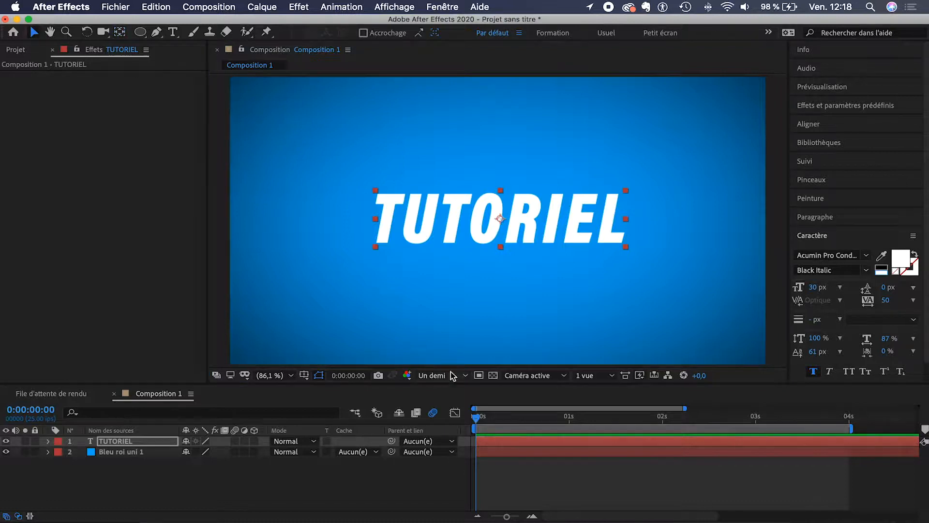
click(512, 476)
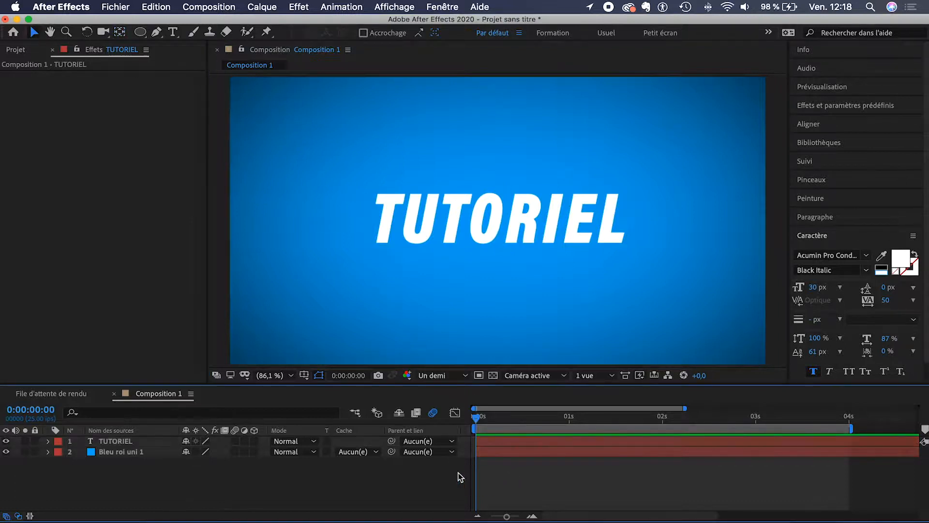
click(520, 216)
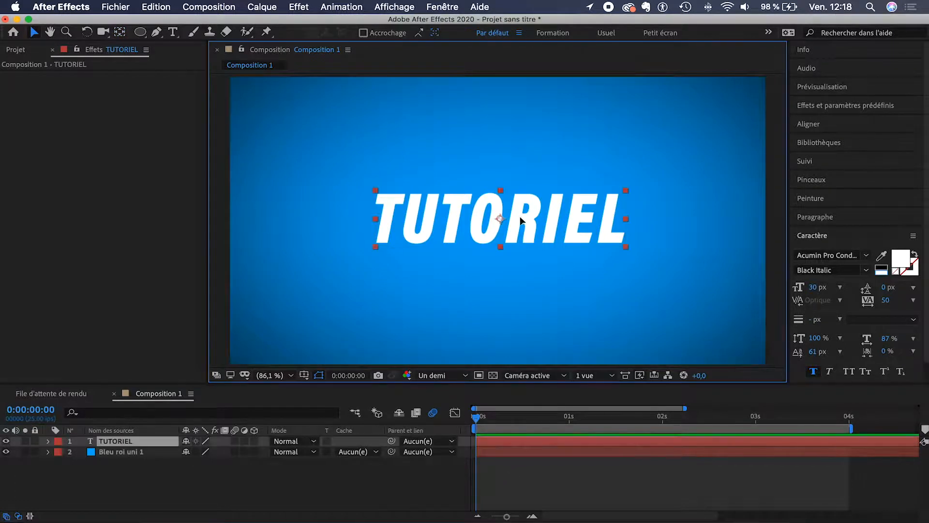
click(549, 481)
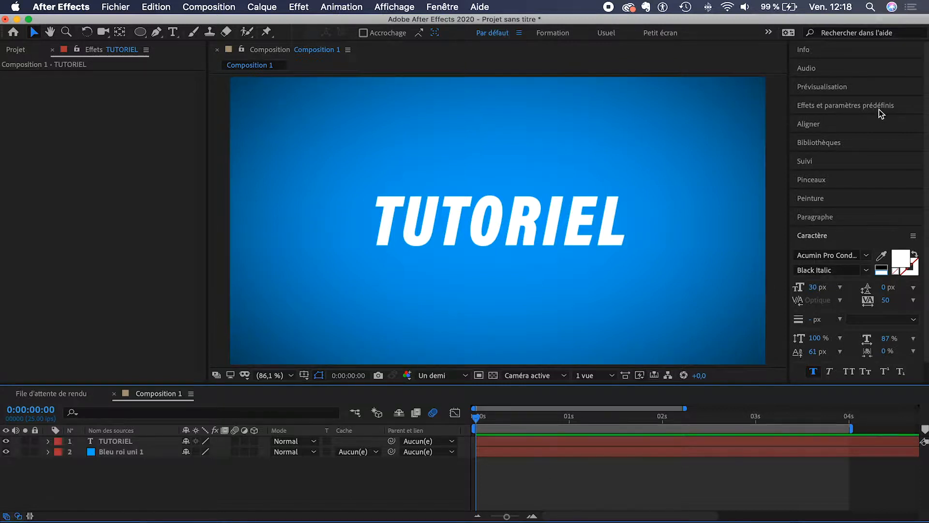
click(501, 227)
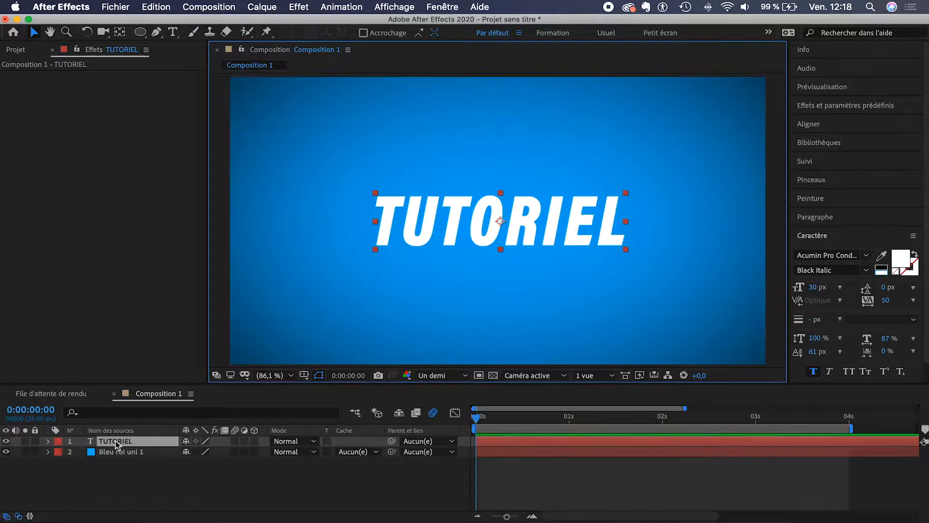
click(48, 440)
Step: Keyframe Position and Opacité to land at 1 s, starting at Y 846.2 and 0% opacity
click(59, 462)
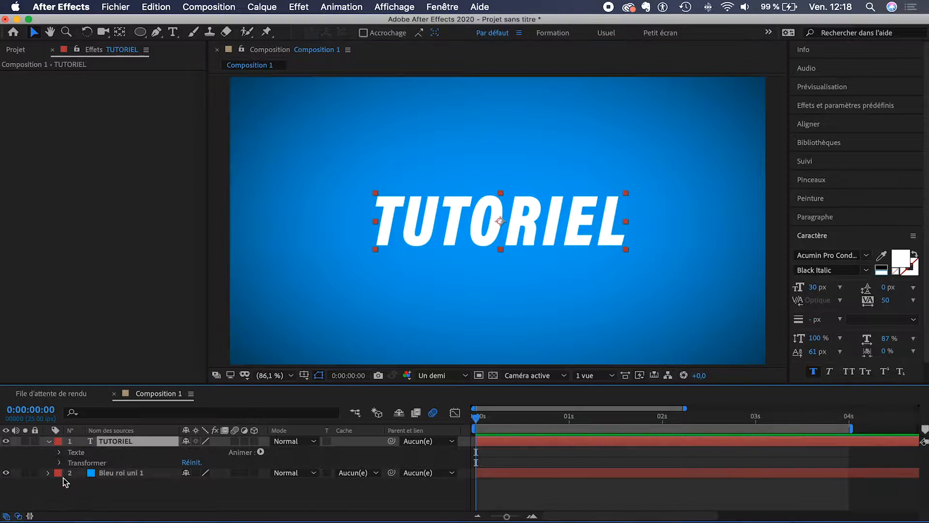
scroll(68, 488, down, 2)
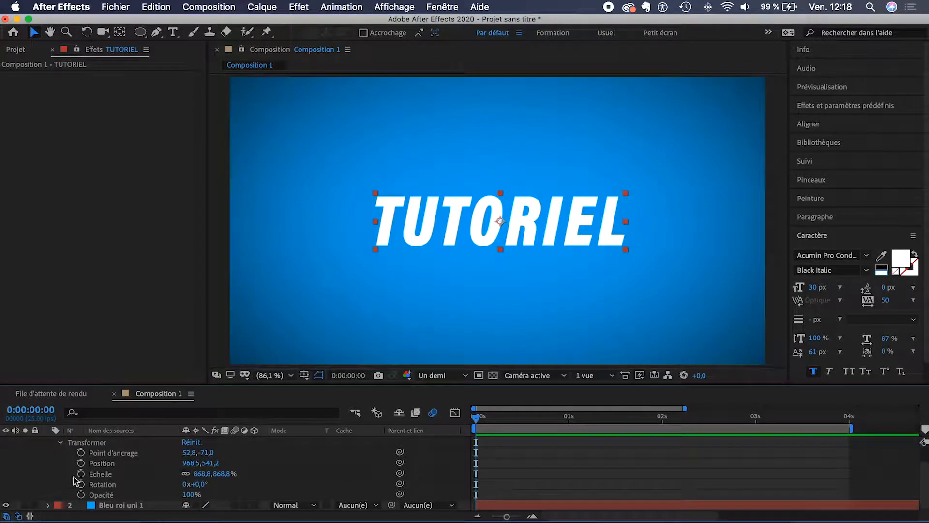
click(81, 464)
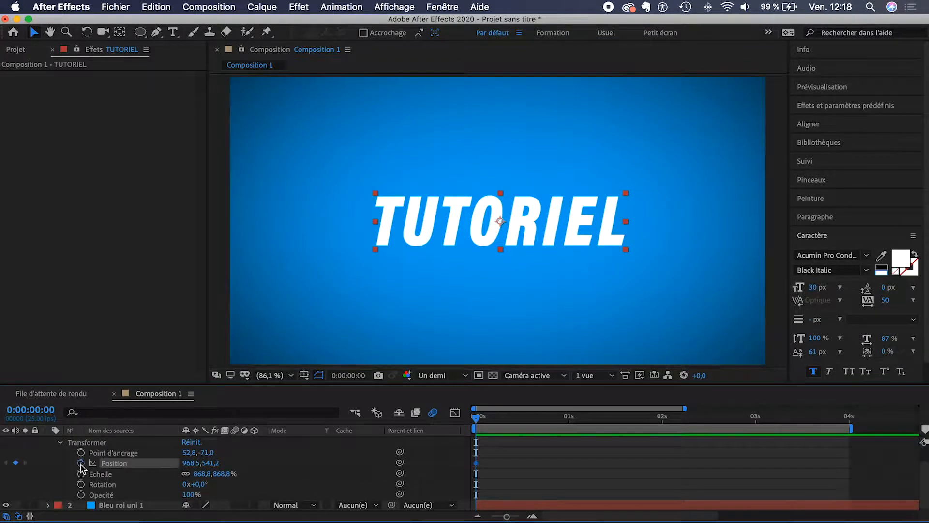
click(81, 495)
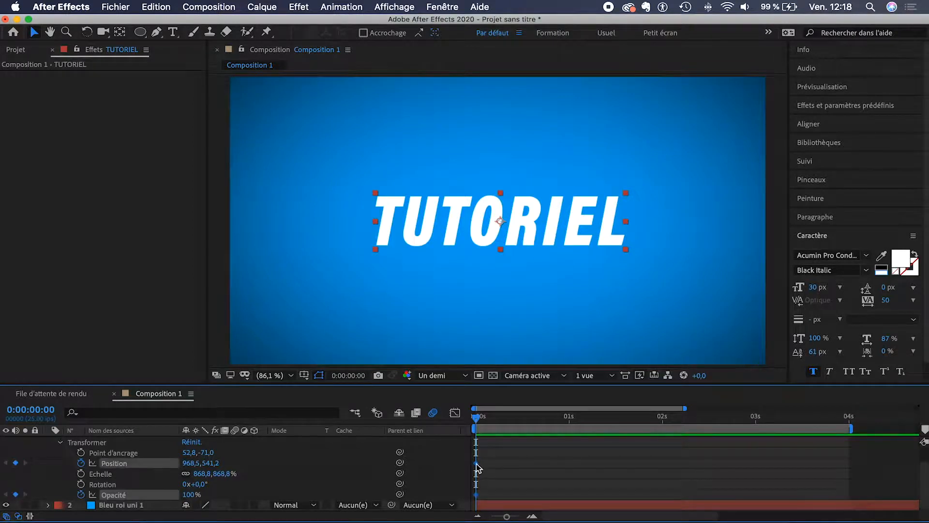
drag(476, 464, 570, 466)
click(242, 470)
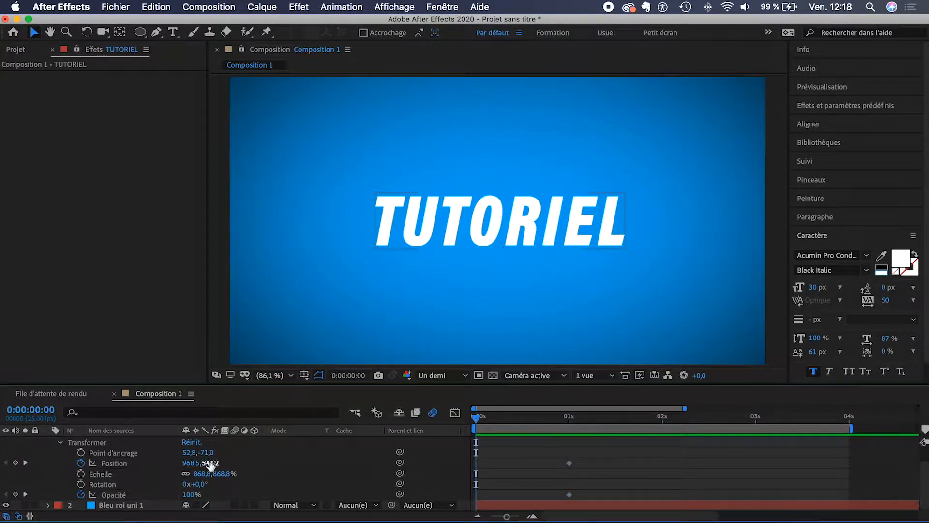
drag(209, 464, 286, 494)
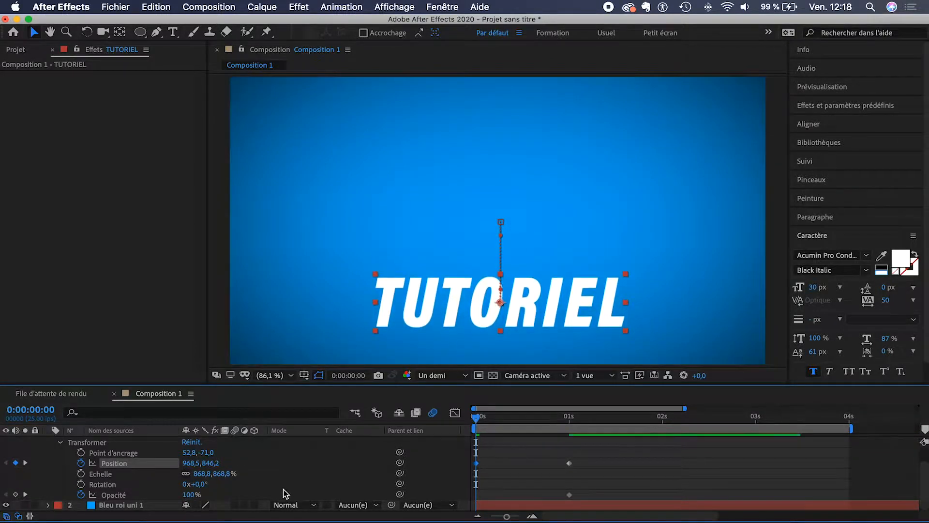
drag(192, 495, 121, 494)
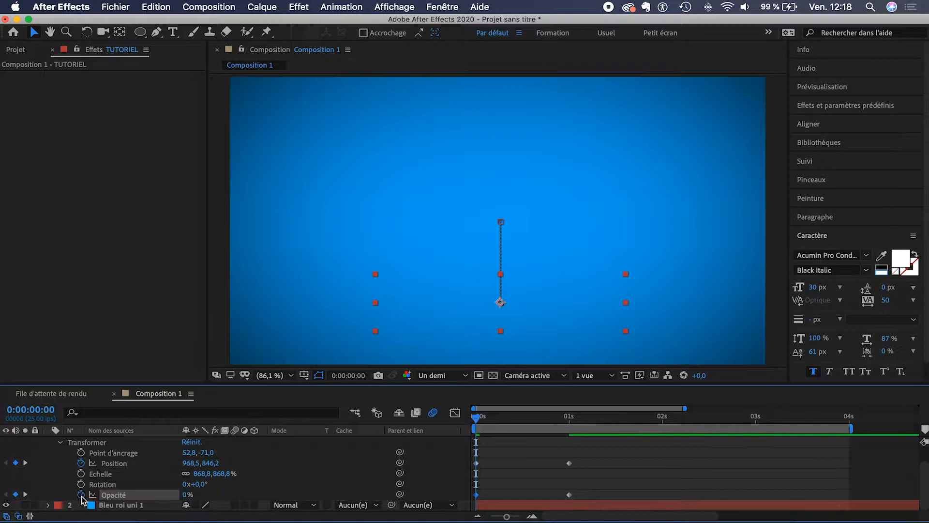
shift+click(117, 464)
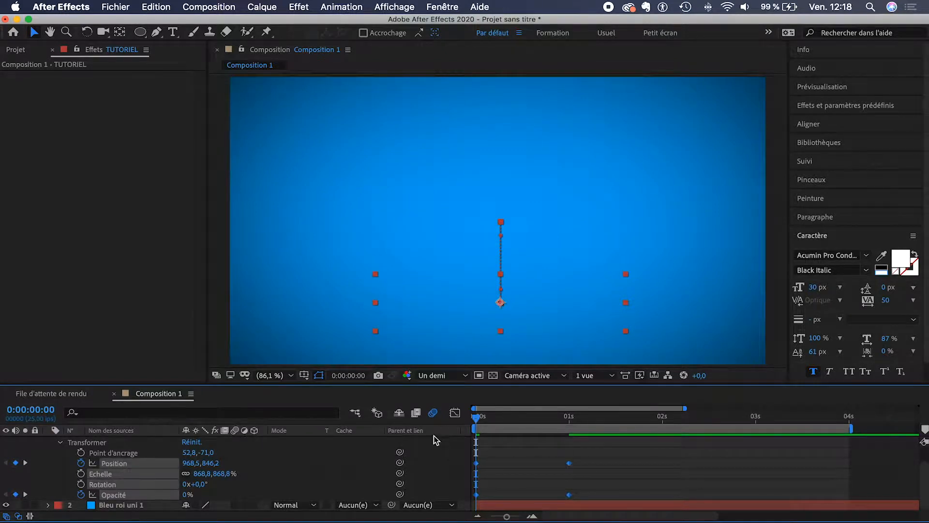
Step: Apply Easy Ease to the Position and Opacité keyframes, adjusting handles for a fast start and gentle settle
drag(600, 448, 474, 502)
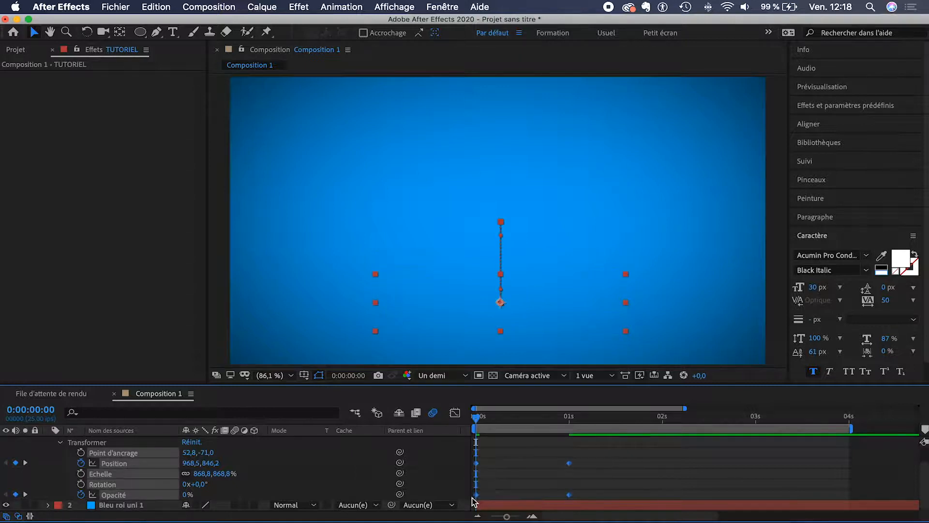
click(455, 413)
drag(603, 479, 444, 435)
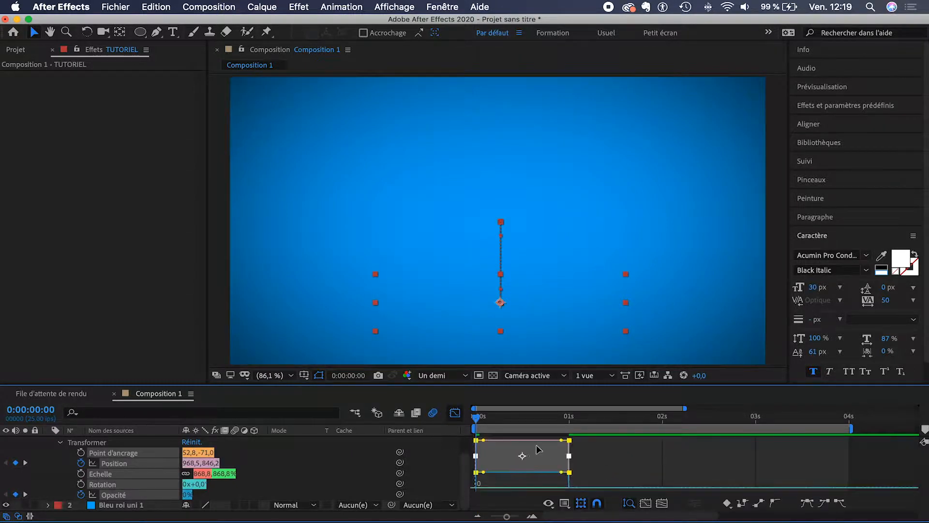
click(807, 505)
drag(498, 484, 475, 484)
drag(553, 484, 523, 485)
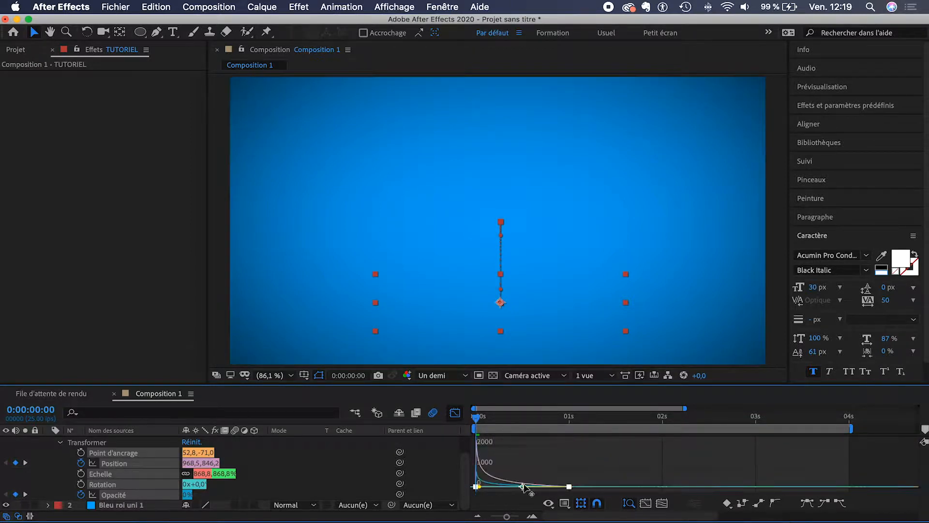
Step: Preview the animation and trim the work area to about 1.7 seconds
key(space)
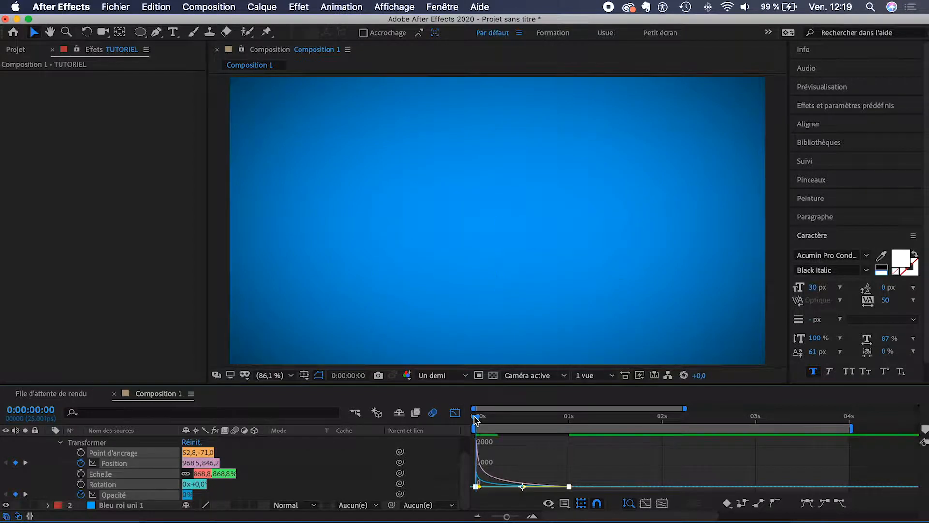
key(space)
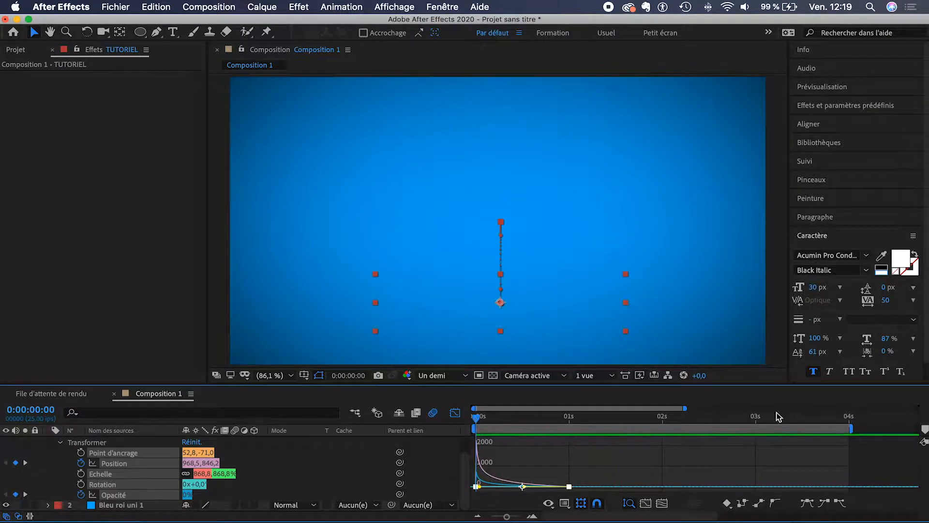
drag(852, 428, 639, 428)
click(455, 412)
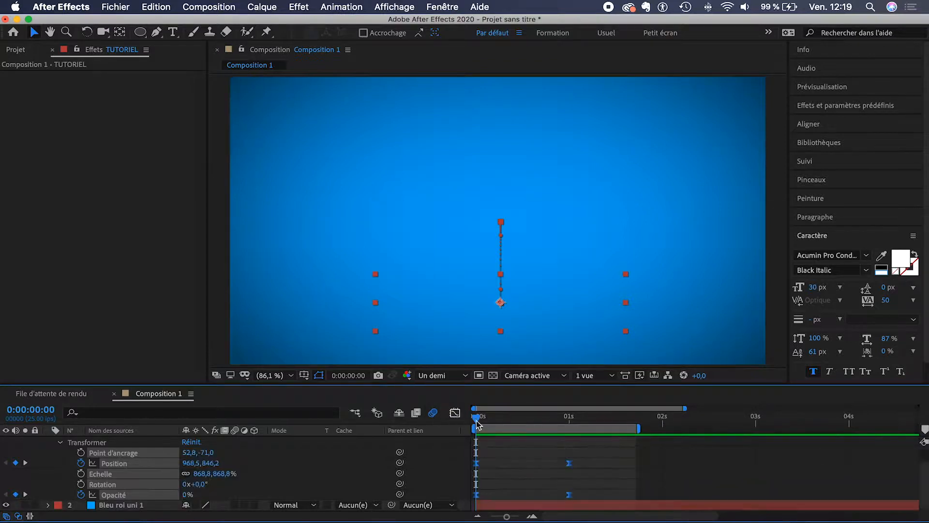
Step: Preview the animation, stop at 1 second, and remove TUTORIEL's Position keyframes
key(space)
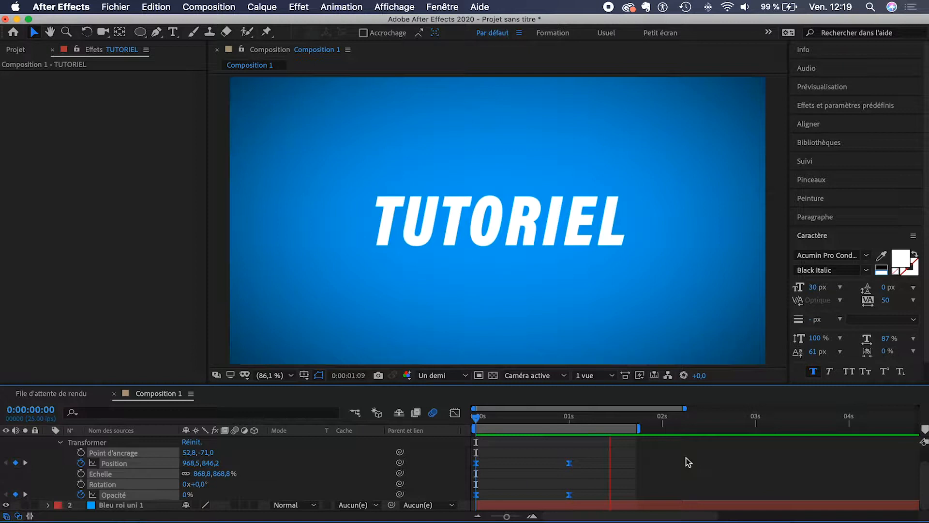
mouse_move(478, 421)
mouse_down()
mouse_move(570, 424)
mouse_move(477, 420)
mouse_up()
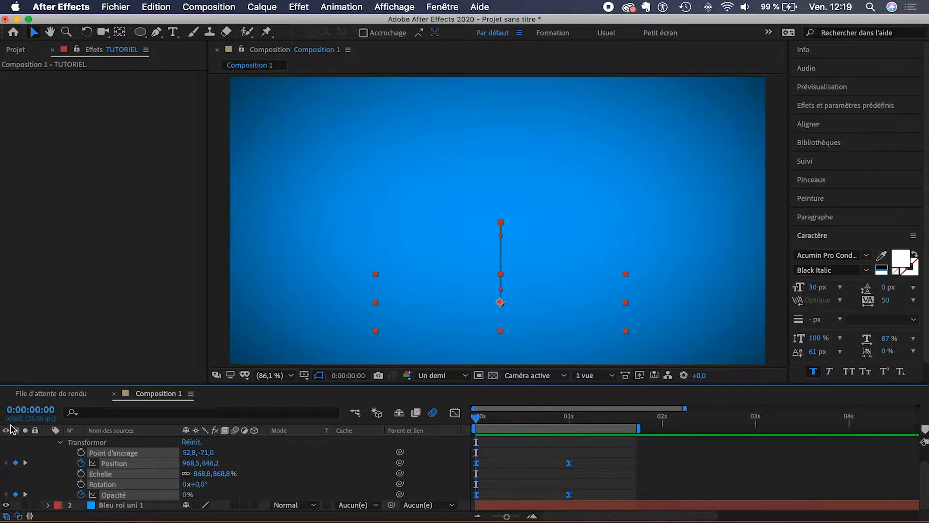
click(81, 463)
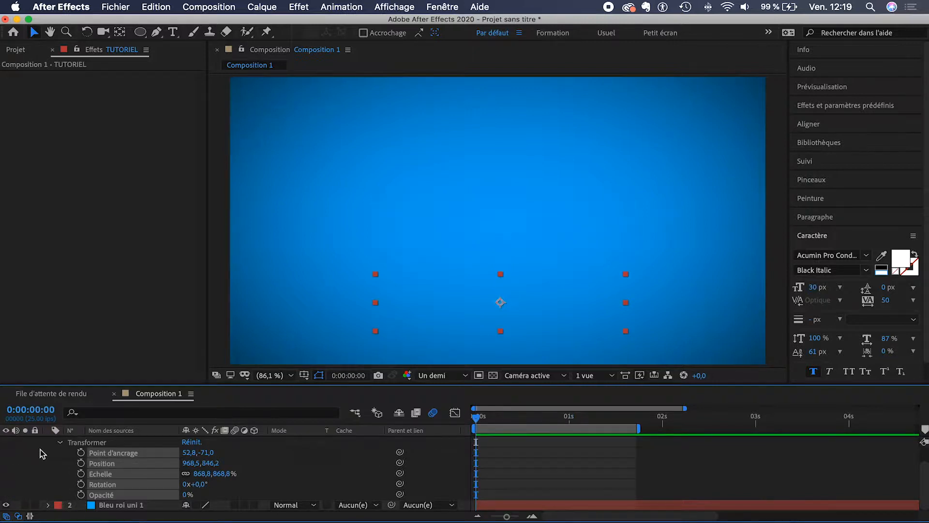
Step: Collapse the transform properties, undo twice to restore the keyframes, and scrub through the animation
scroll(46, 457, up, 1)
click(61, 463)
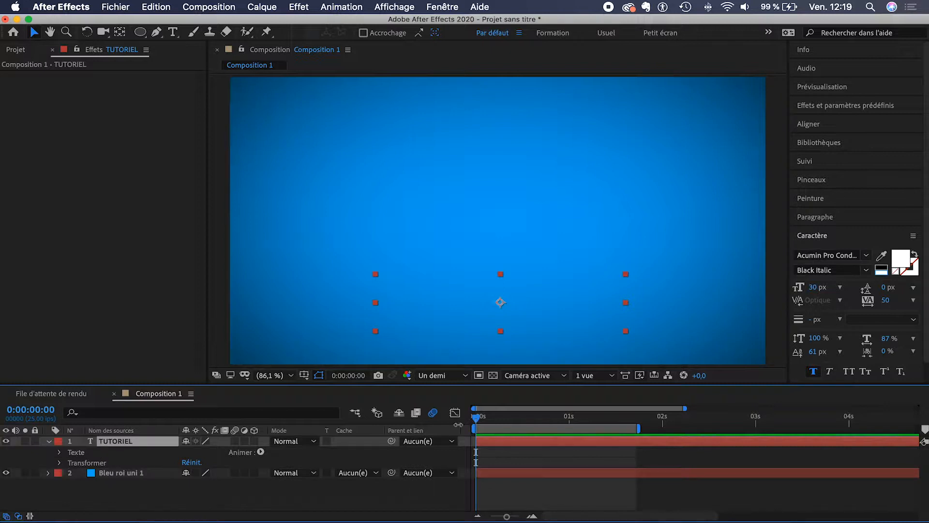
key(super+z)
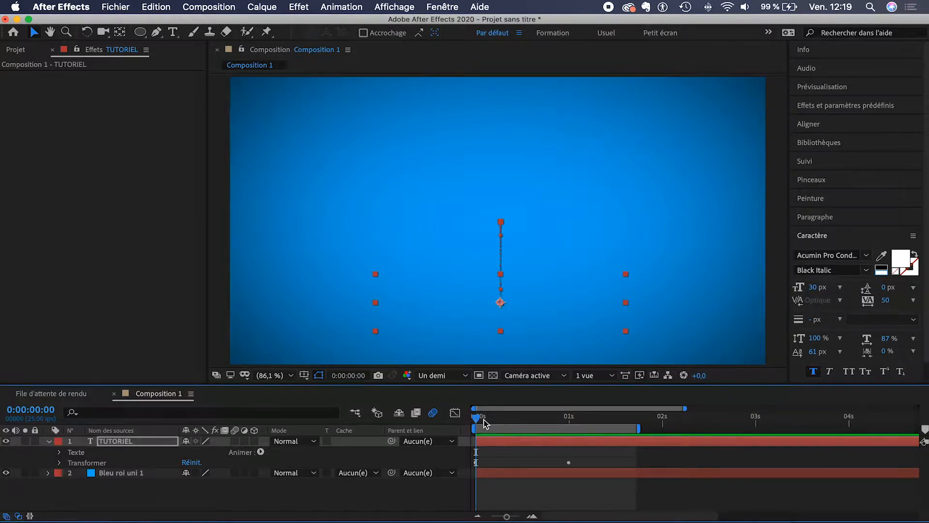
key(super+z)
drag(484, 423, 577, 418)
Step: Remove TUTORIEL's Position and Opacity keyframes, end the work area at 2 s, and return to 0
click(124, 442)
key(u)
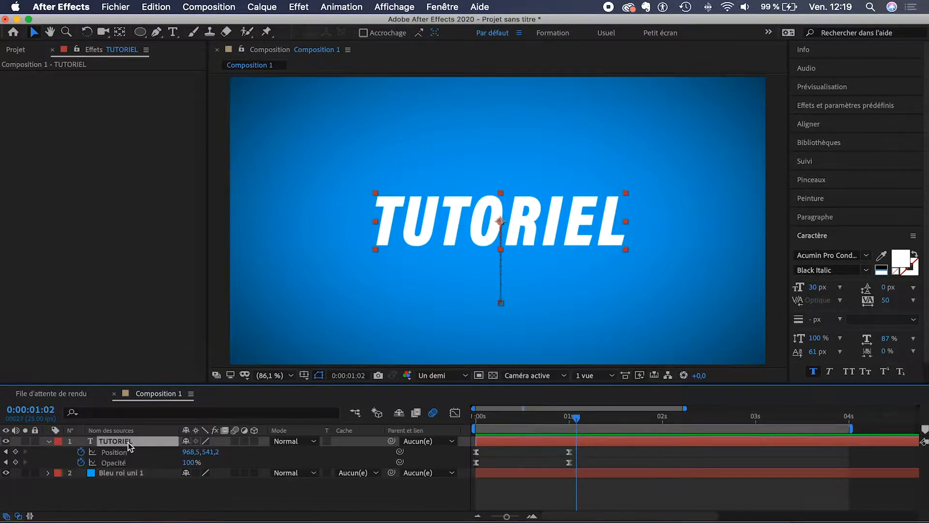
click(80, 452)
click(80, 462)
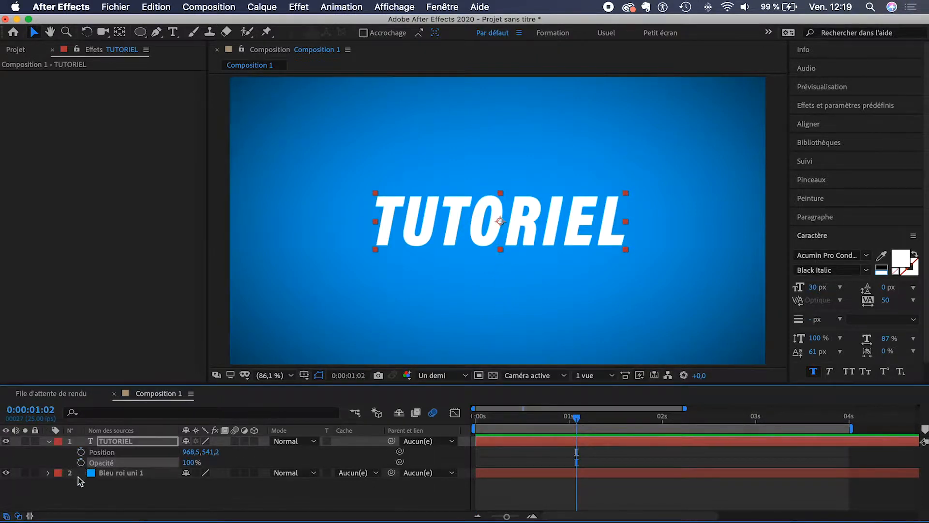
drag(853, 428, 672, 429)
drag(577, 416, 448, 423)
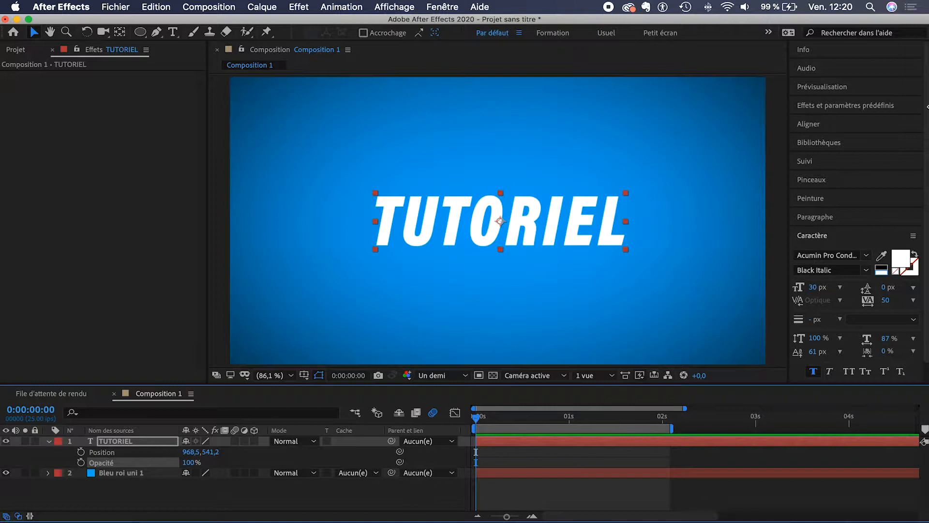
Step: Browse Effects & Presets to Animation Presets > Text > Animate In and apply Fondu lent to TUTORIEL
click(841, 106)
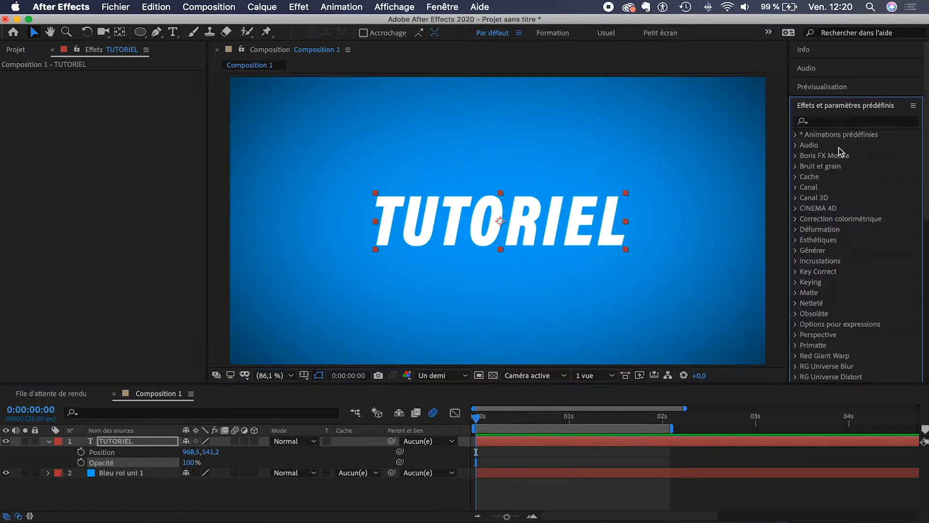
scroll(847, 201, down, 6)
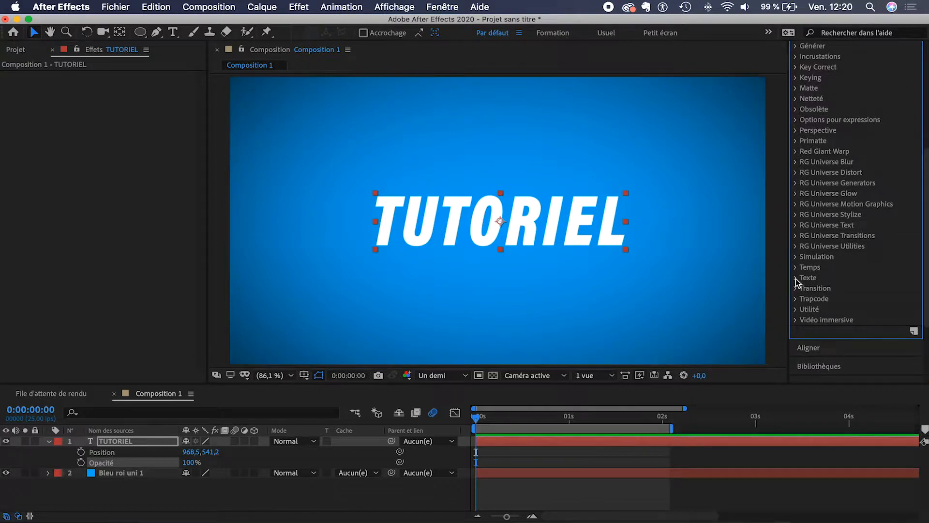
click(796, 278)
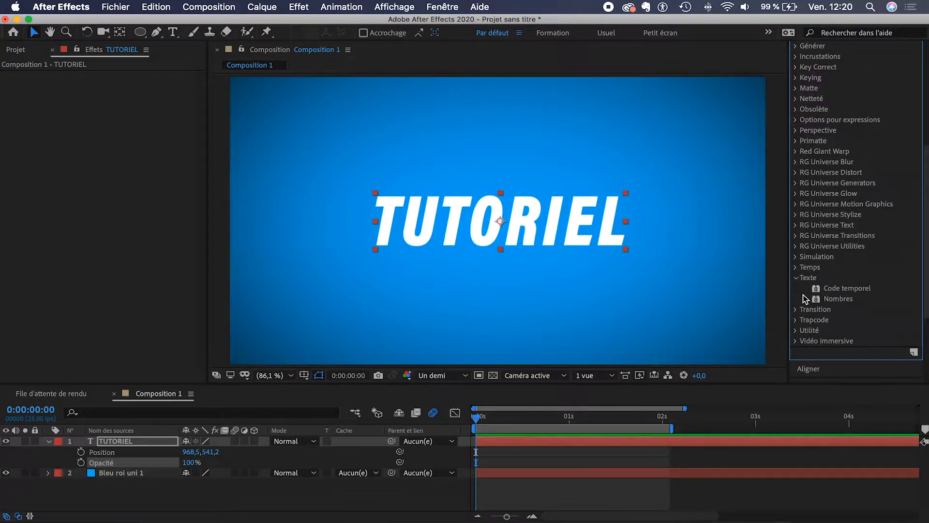
scroll(805, 286, up, 6)
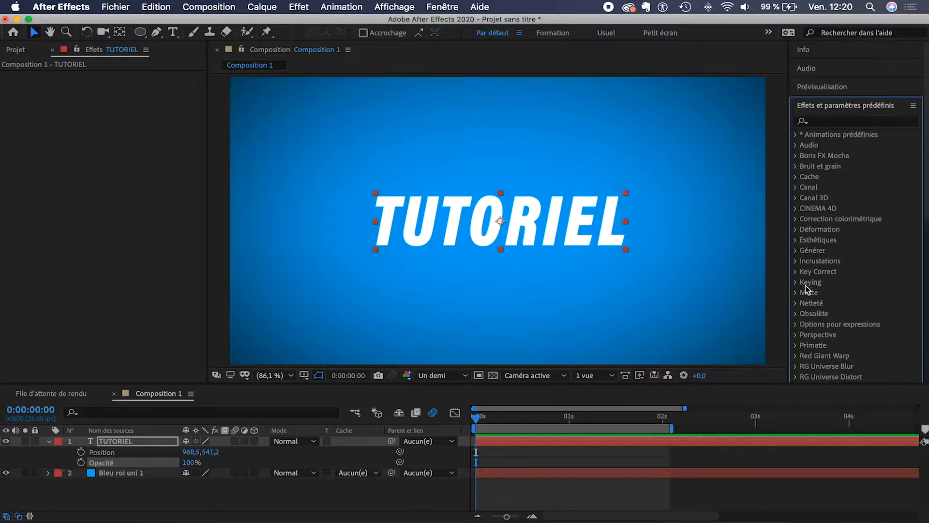
click(796, 136)
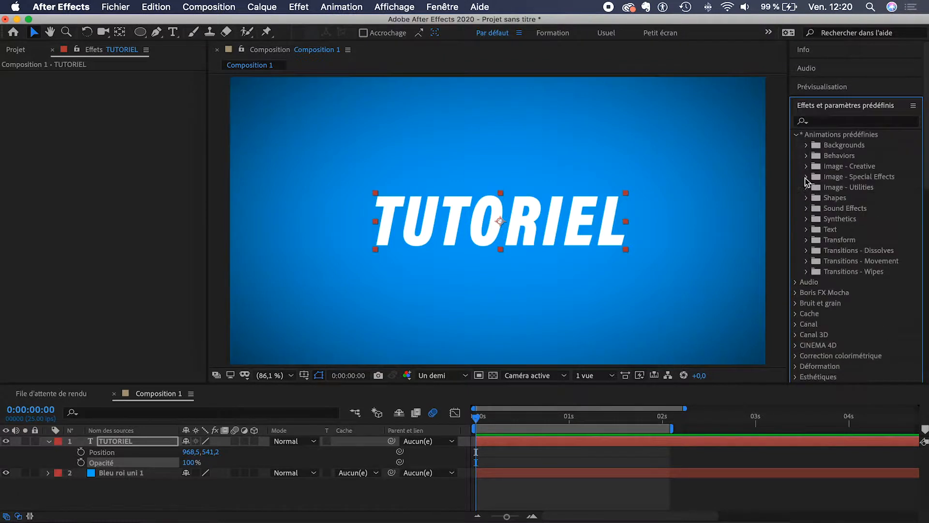
click(807, 230)
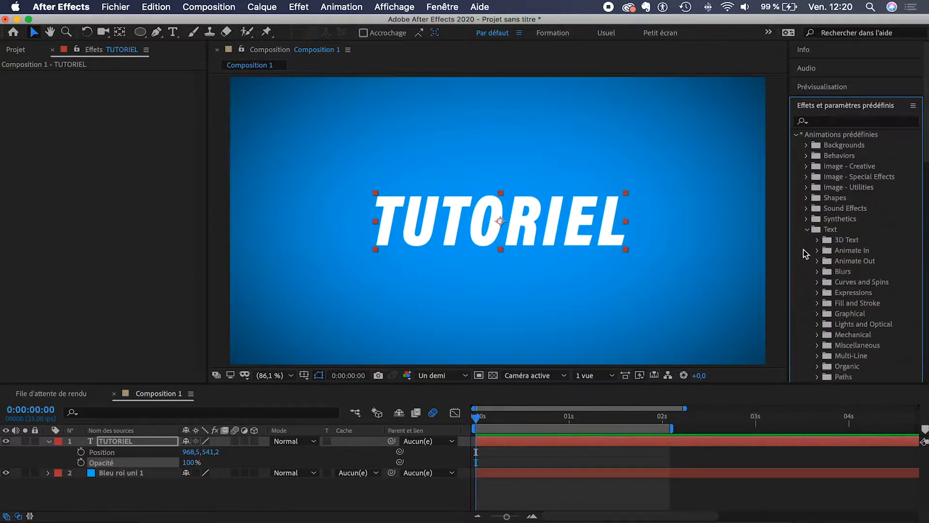
scroll(804, 252, down, 4)
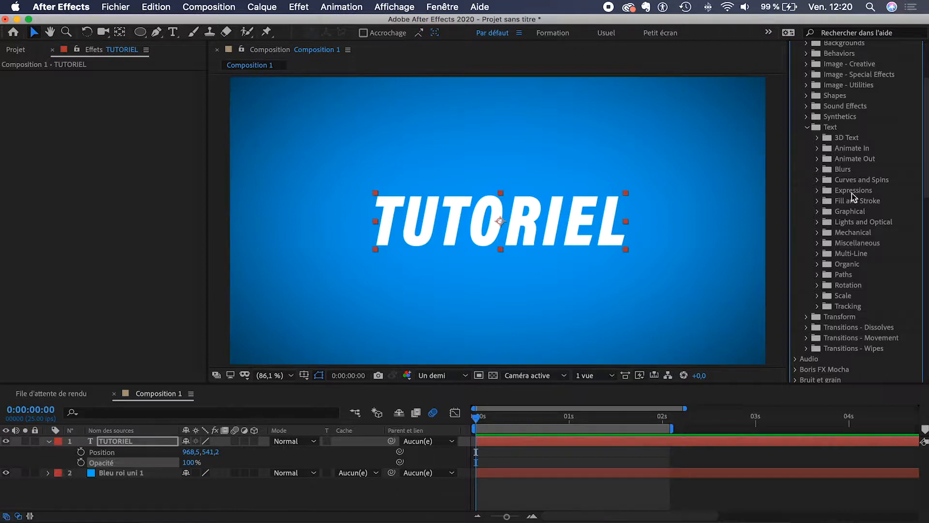
click(818, 149)
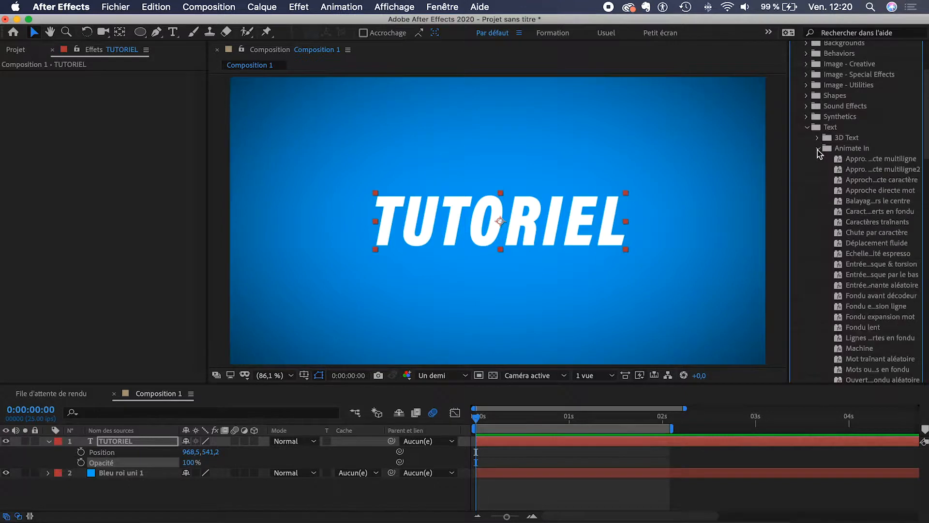
scroll(852, 196, down, 3)
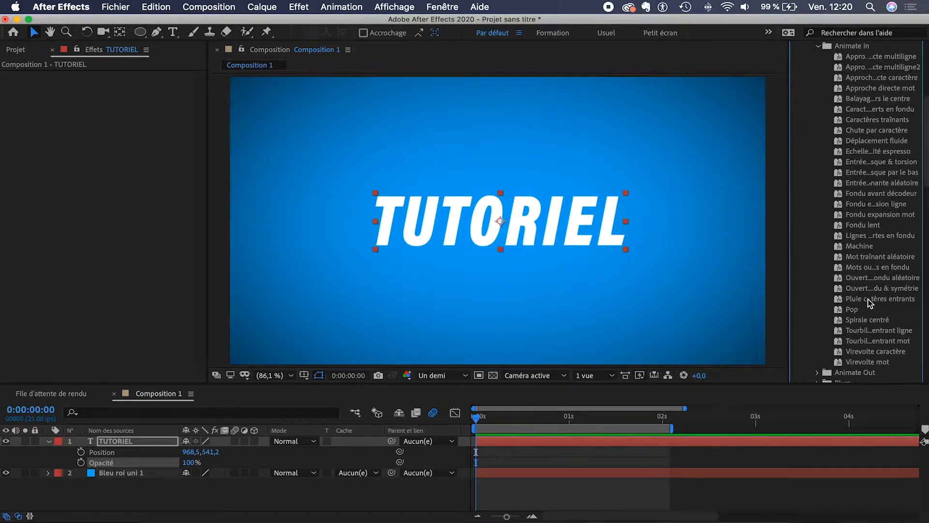
double_click(864, 225)
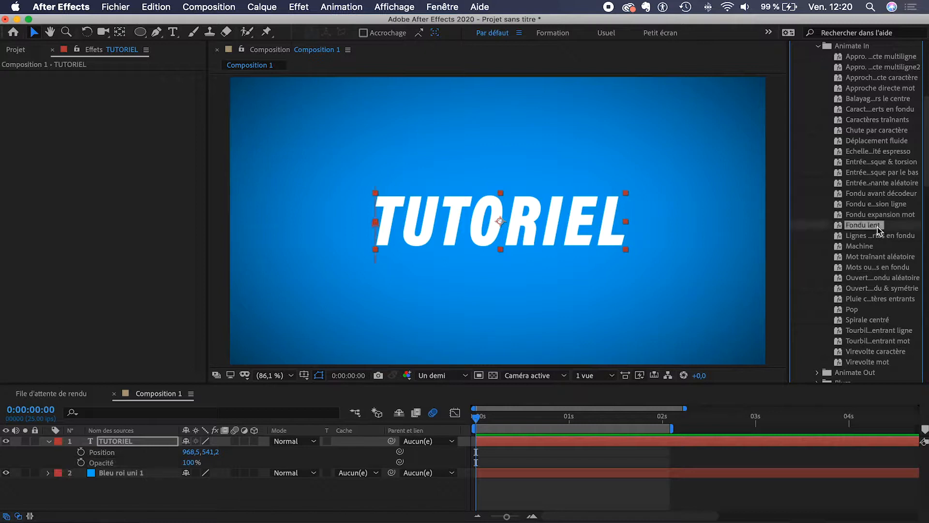
Step: Play the Fondu lent fade-in on TUTORIEL, then undo the preset to leave the text static
key(space)
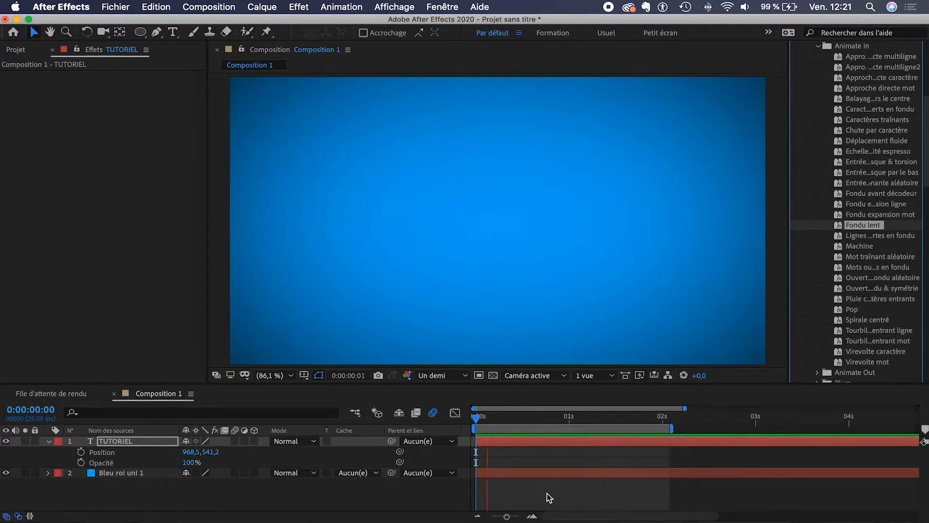
click(478, 419)
key(super+z)
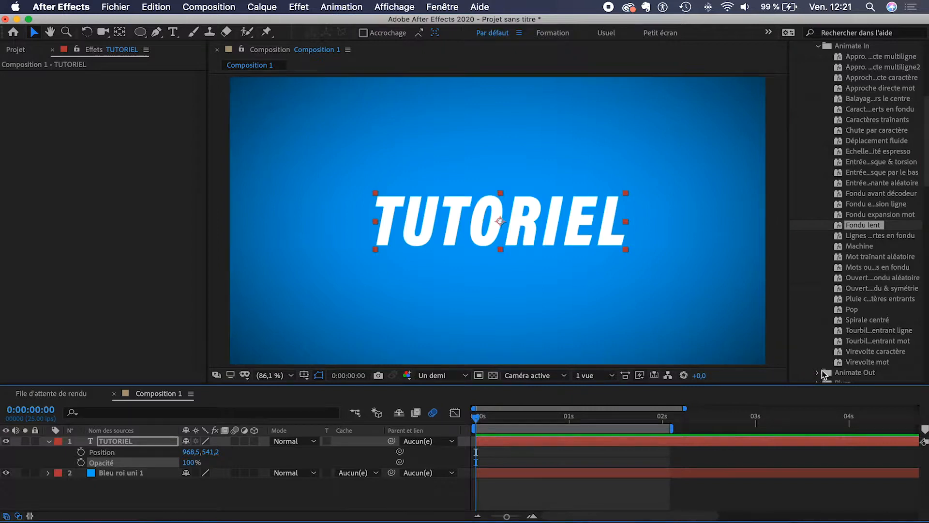
scroll(887, 185, up, 2)
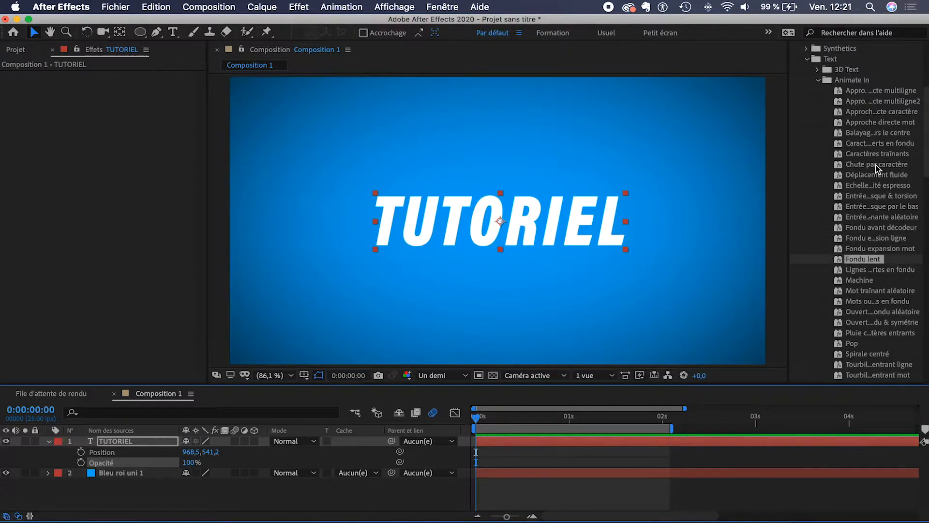
double_click(876, 164)
key(space)
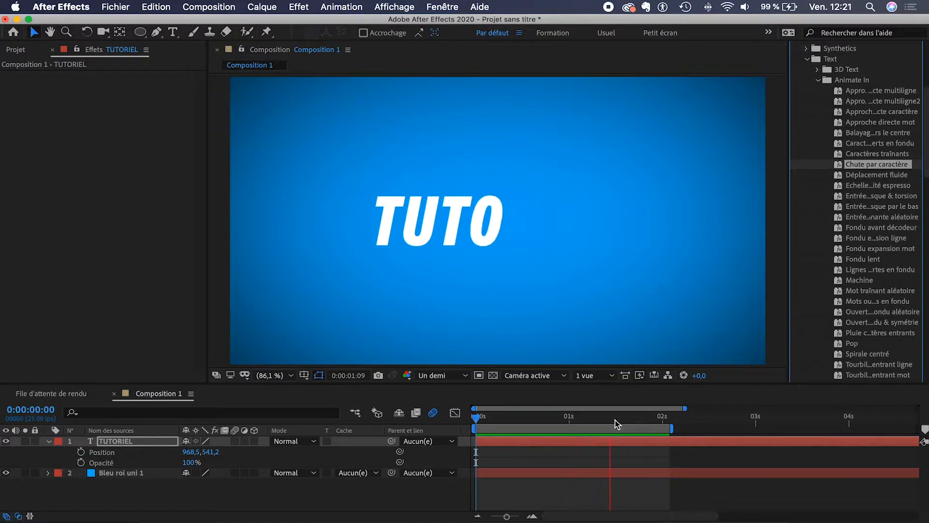
key(space)
drag(671, 429, 788, 429)
drag(482, 419, 460, 422)
key(space)
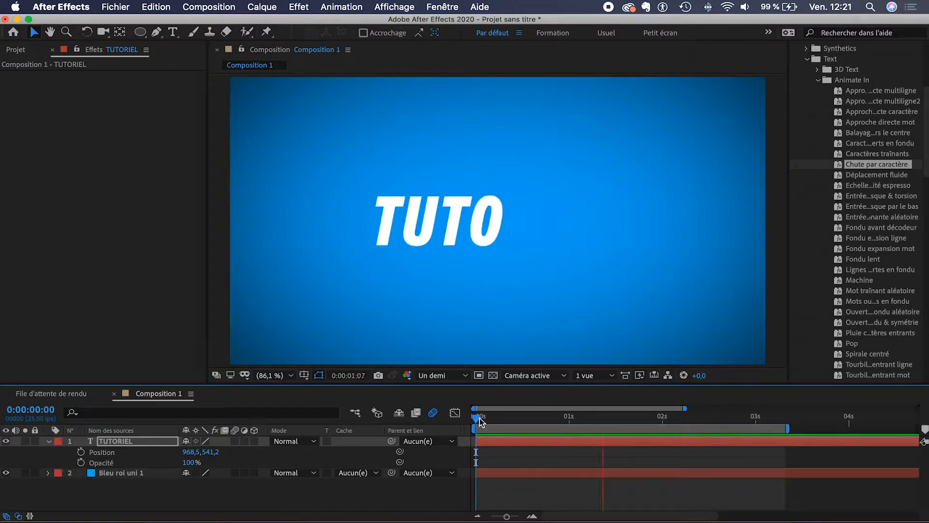
drag(479, 420, 514, 424)
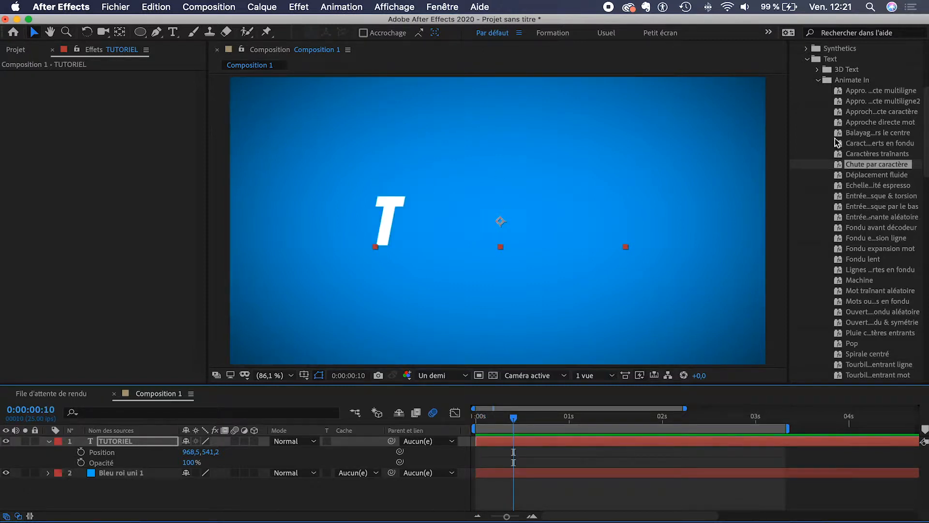
key(super+z)
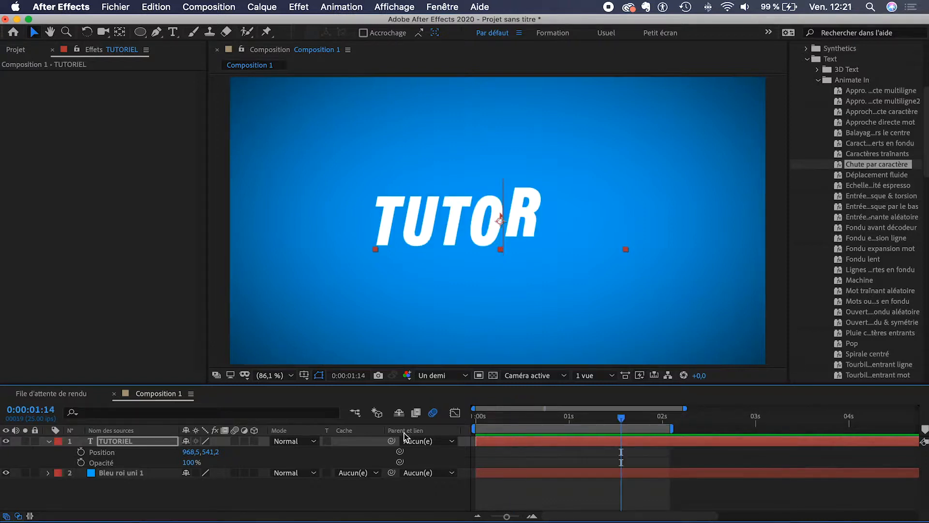
key(super+z)
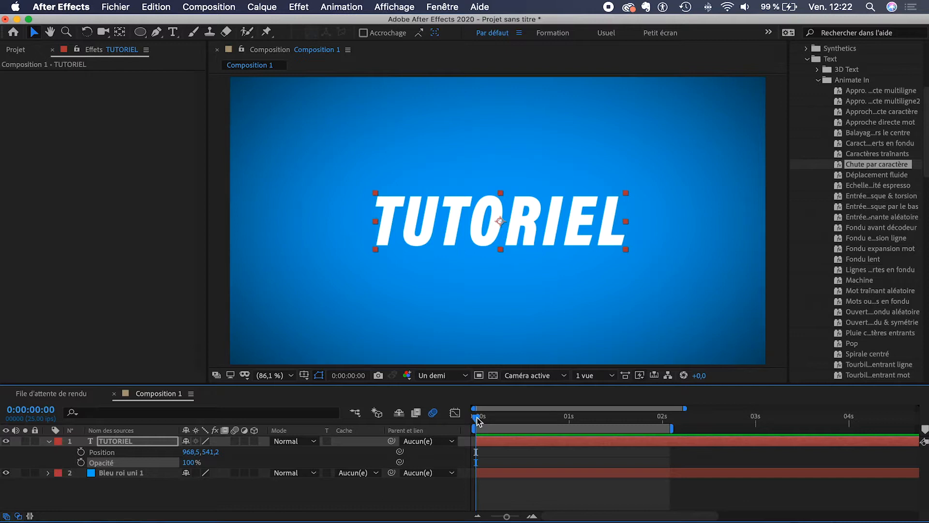
click(131, 499)
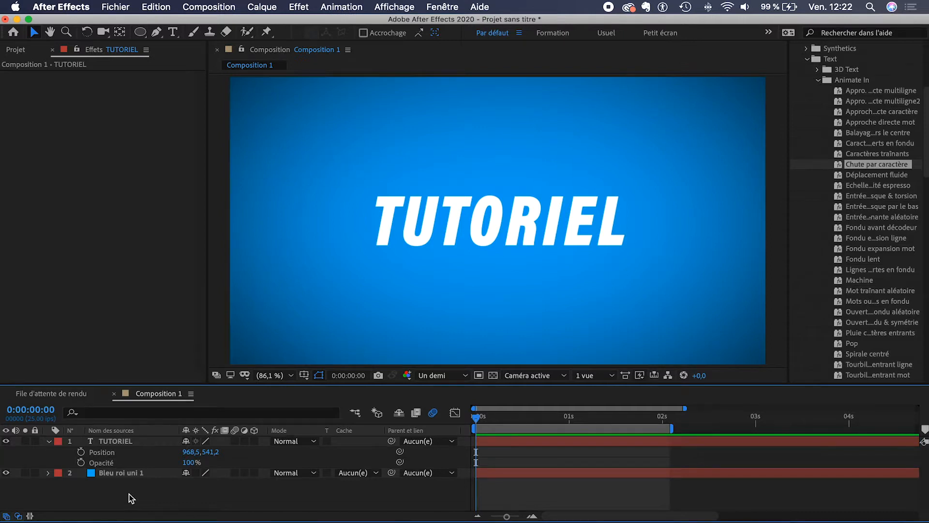
key(super+y)
click(714, 364)
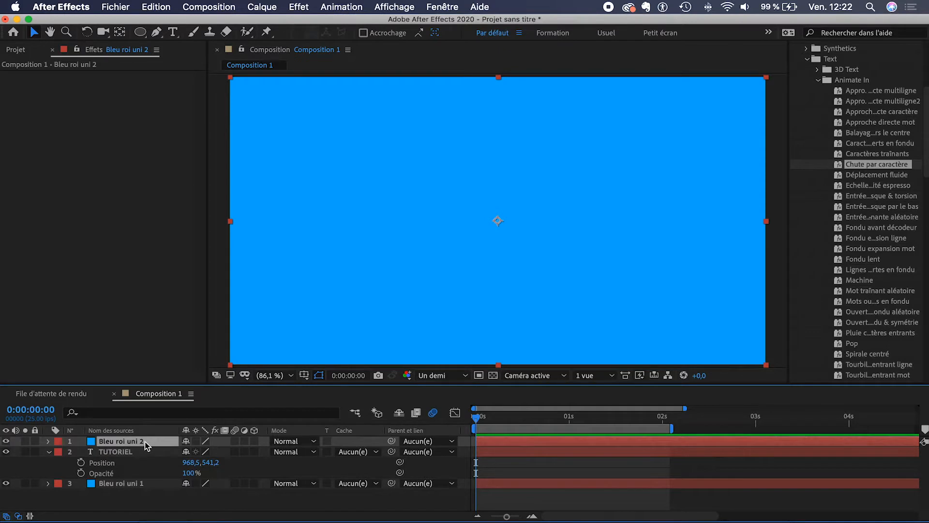
key(Delete)
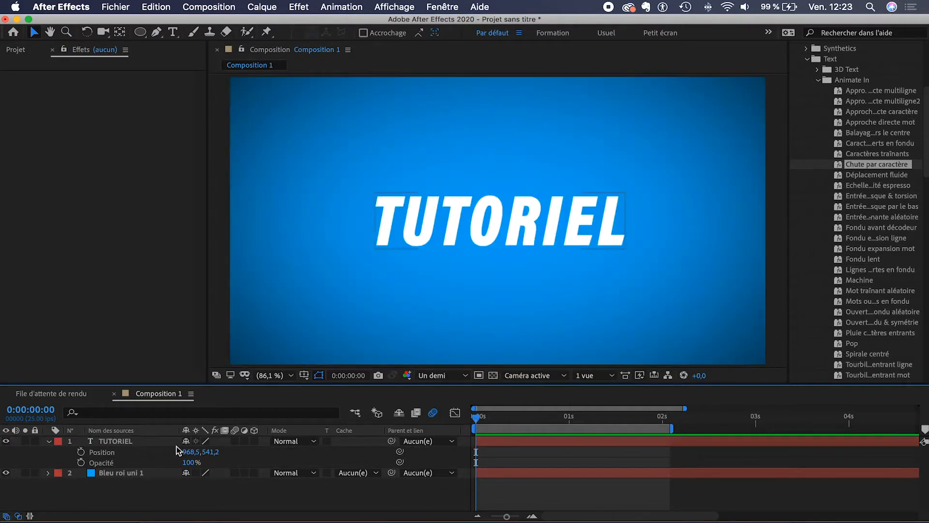